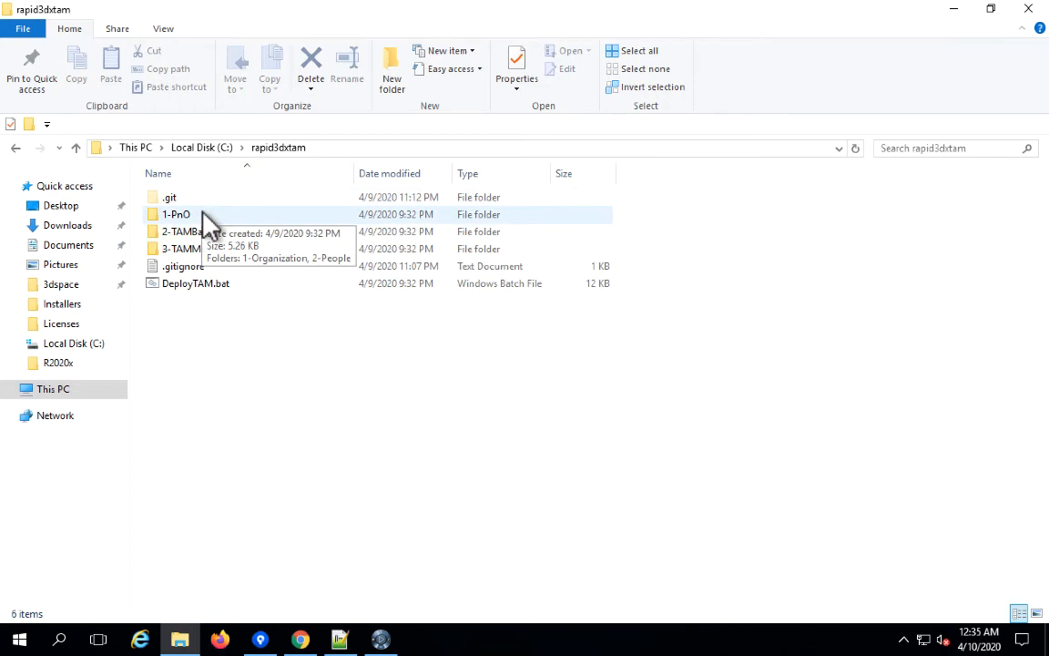
# - Open 1-PnO, then 1-Organization, and right-click TAM_Organization_Setup_Input.txt
pyautogui.doubleClick(202, 215)
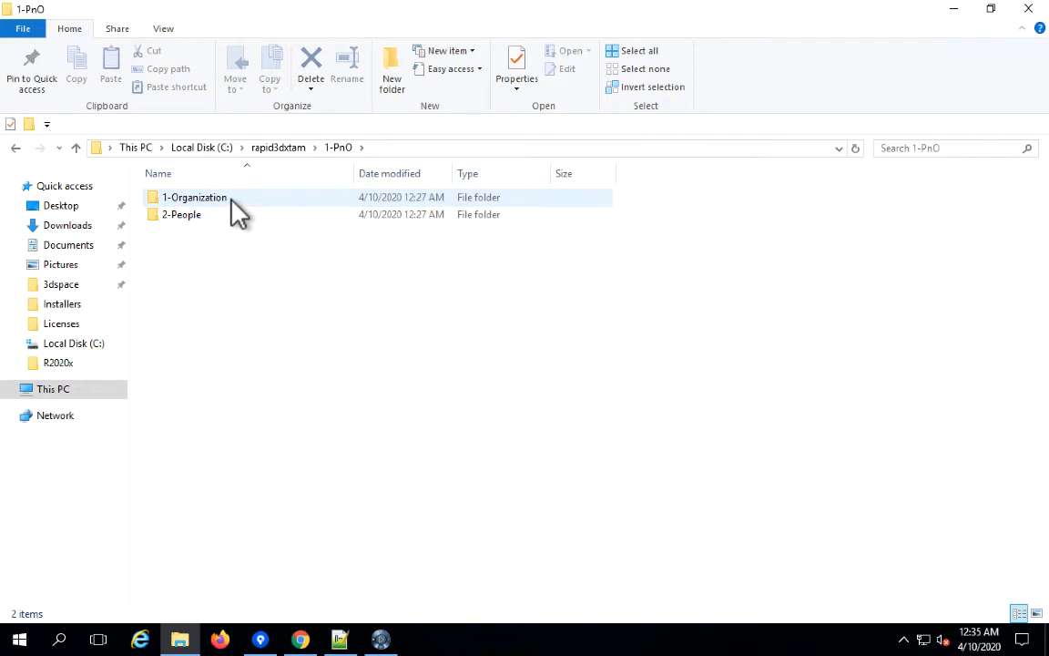
pyautogui.doubleClick(232, 200)
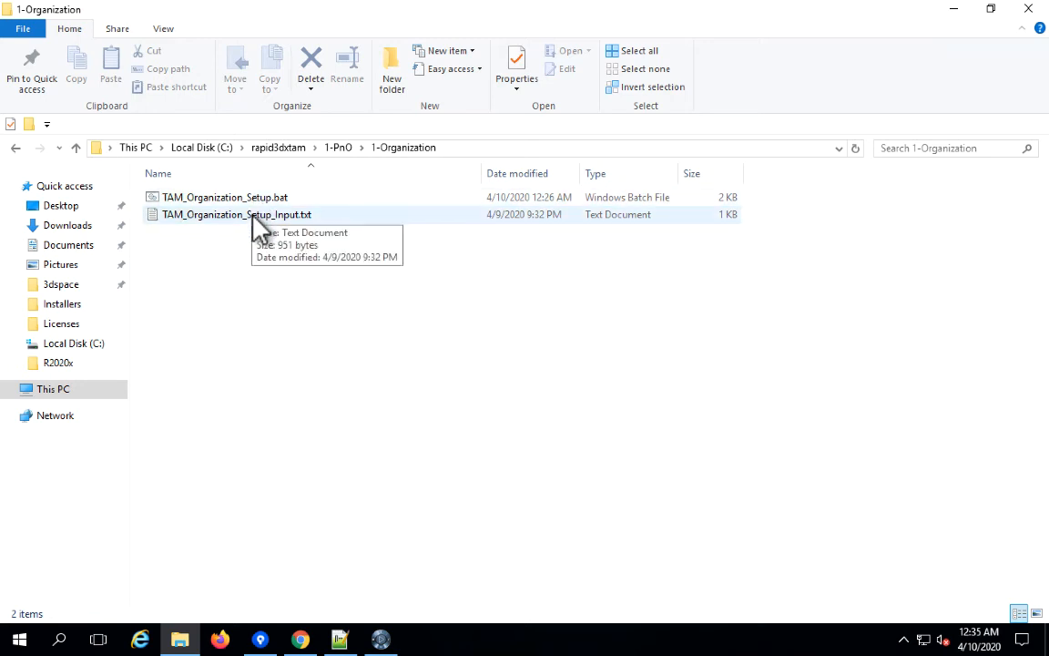
pyautogui.click(254, 219)
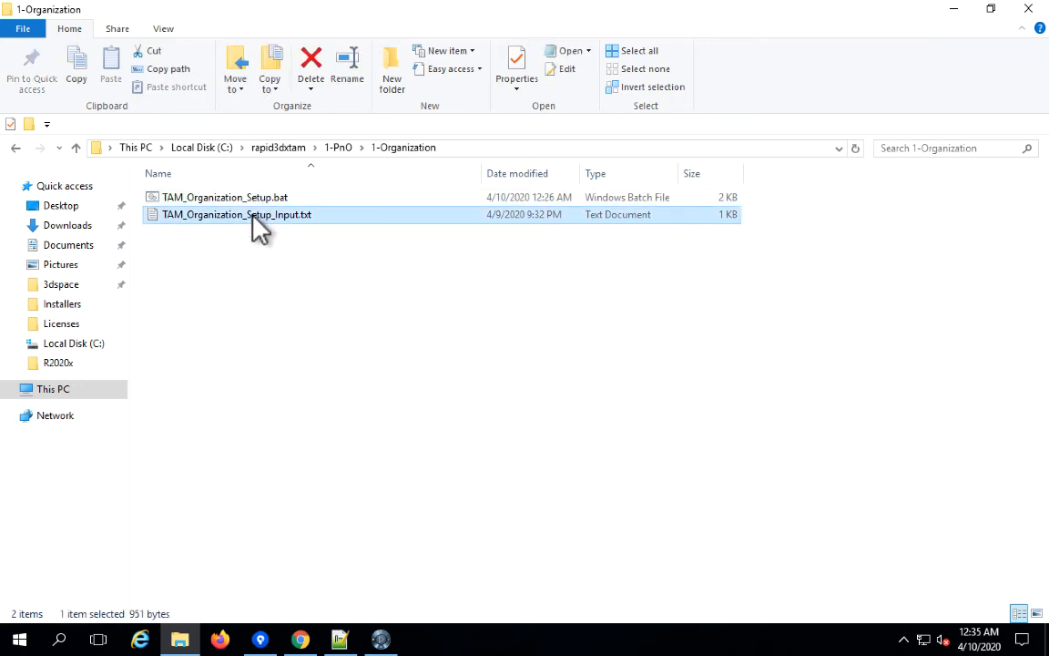
pyautogui.rightClick(253, 219)
# - Open the input file in Notepad++ and highlight the company names, Unknown address and TAMSUB1 ID
pyautogui.click(312, 283)
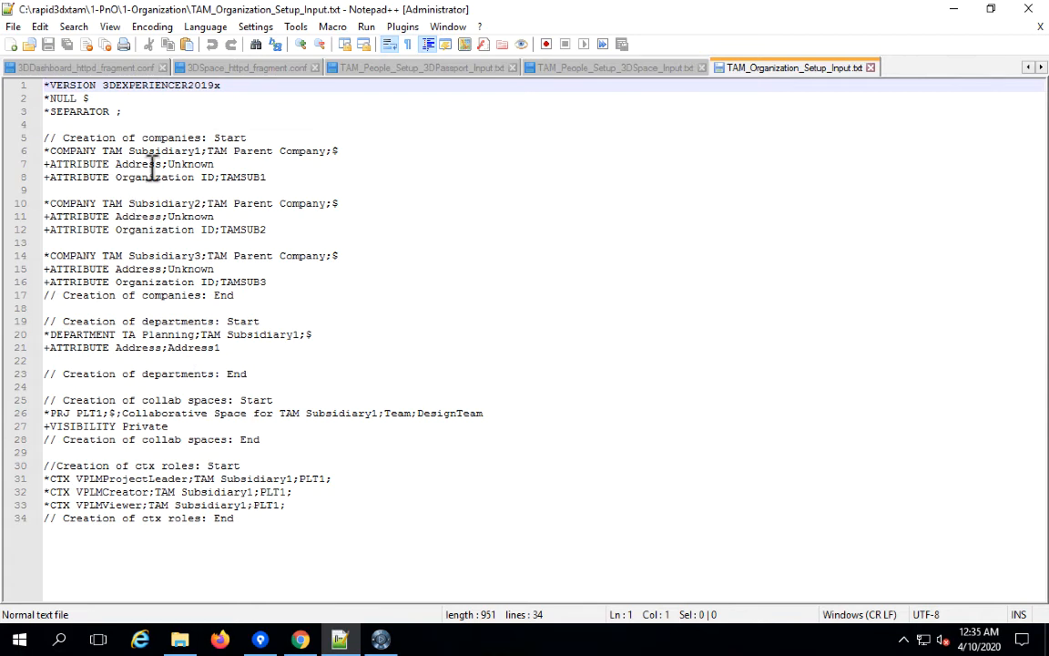
pyautogui.moveTo(208, 151); pyautogui.dragTo(330, 151)
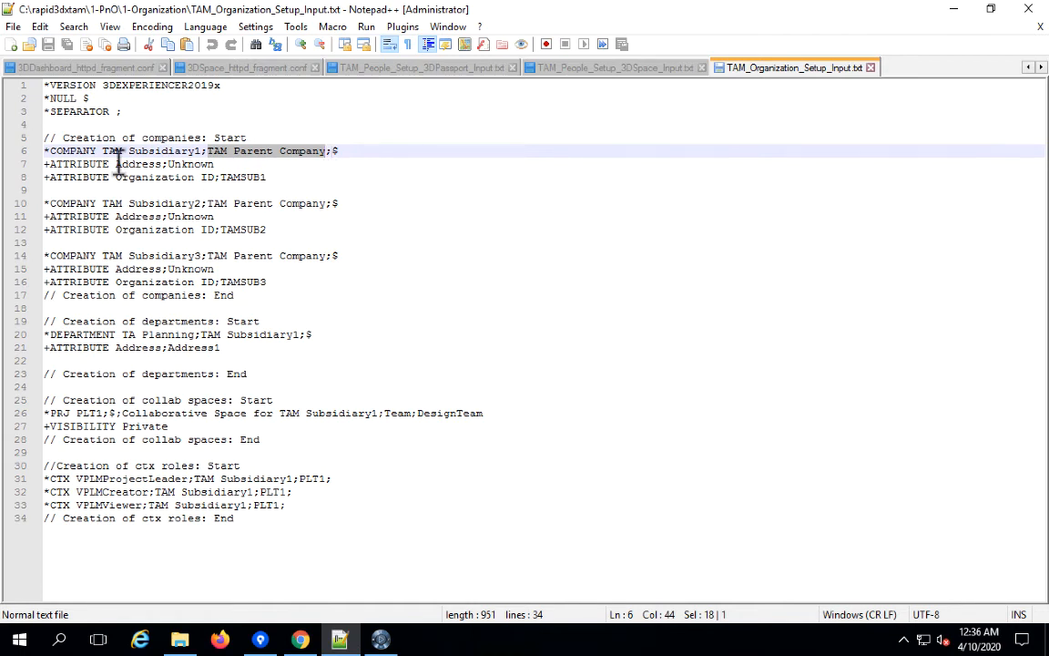
pyautogui.moveTo(102, 151); pyautogui.dragTo(203, 151)
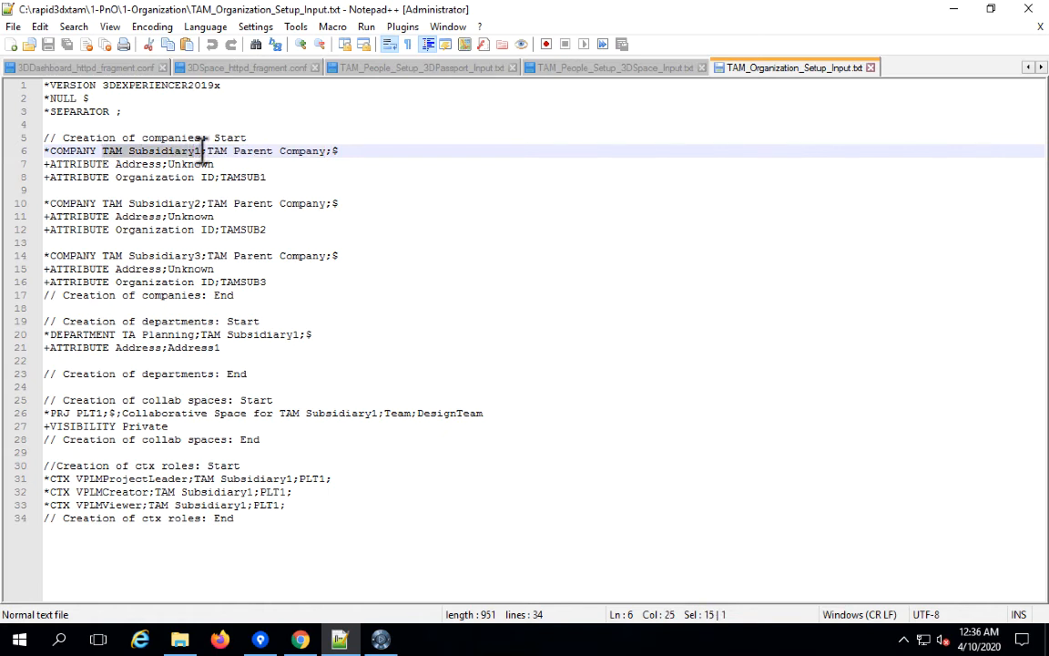
pyautogui.doubleClick(167, 205)
pyautogui.doubleClick(167, 255)
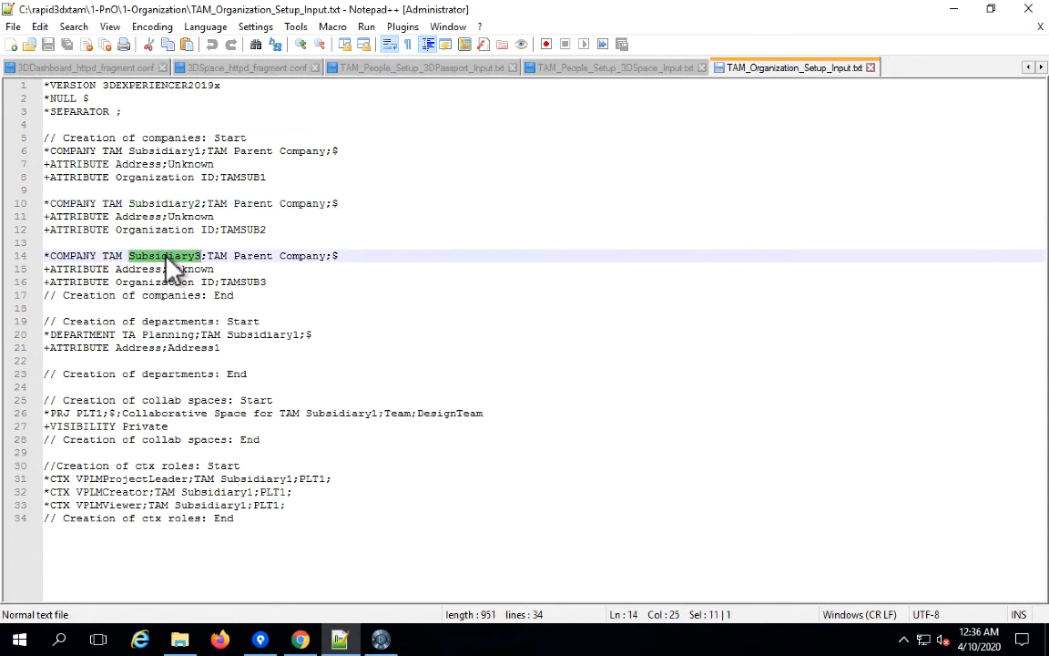
pyautogui.doubleClick(200, 164)
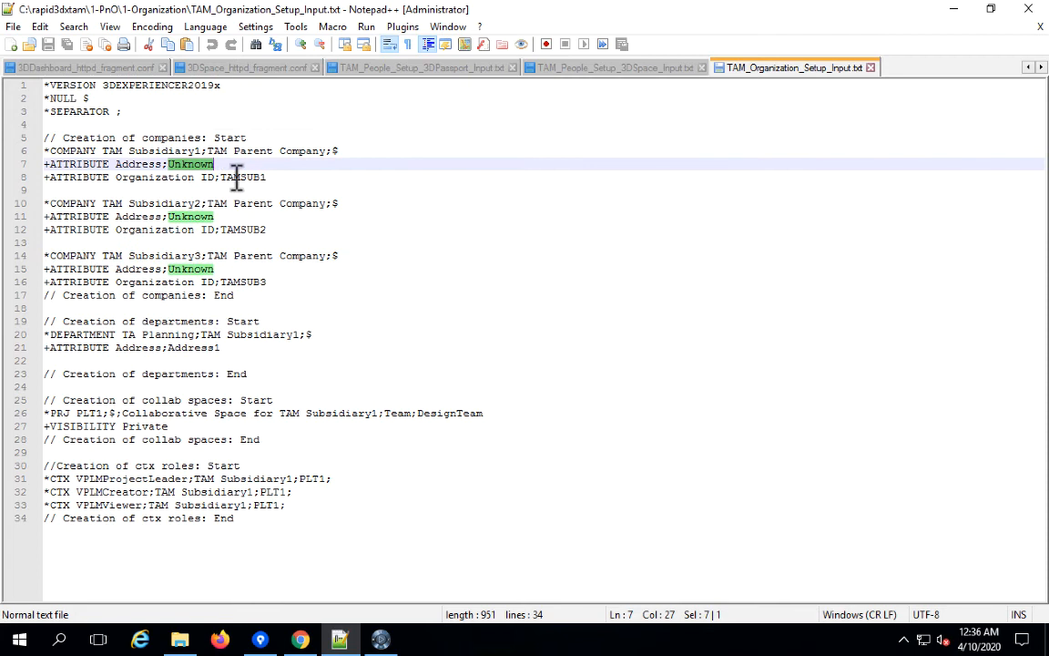
pyautogui.doubleClick(238, 177)
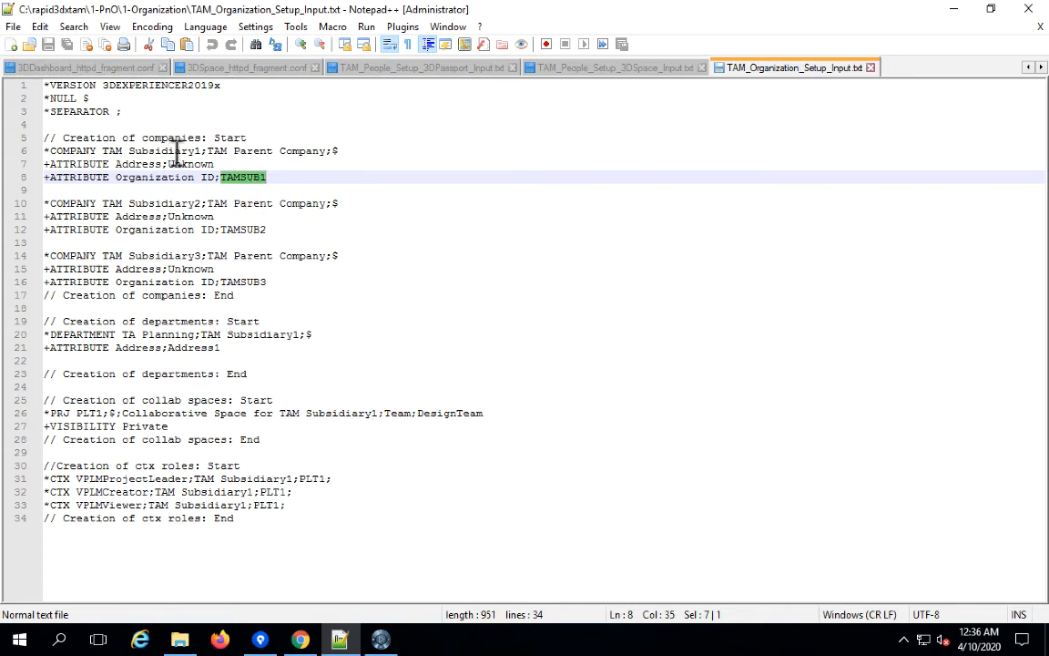
pyautogui.click(242, 359)
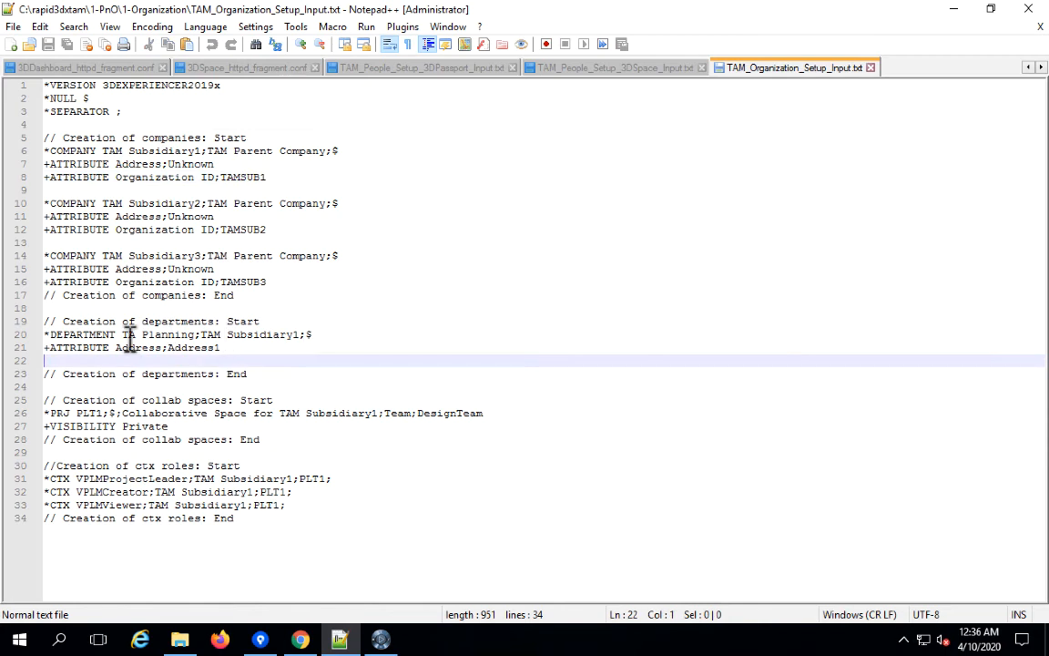
pyautogui.moveTo(121, 334); pyautogui.dragTo(293, 333)
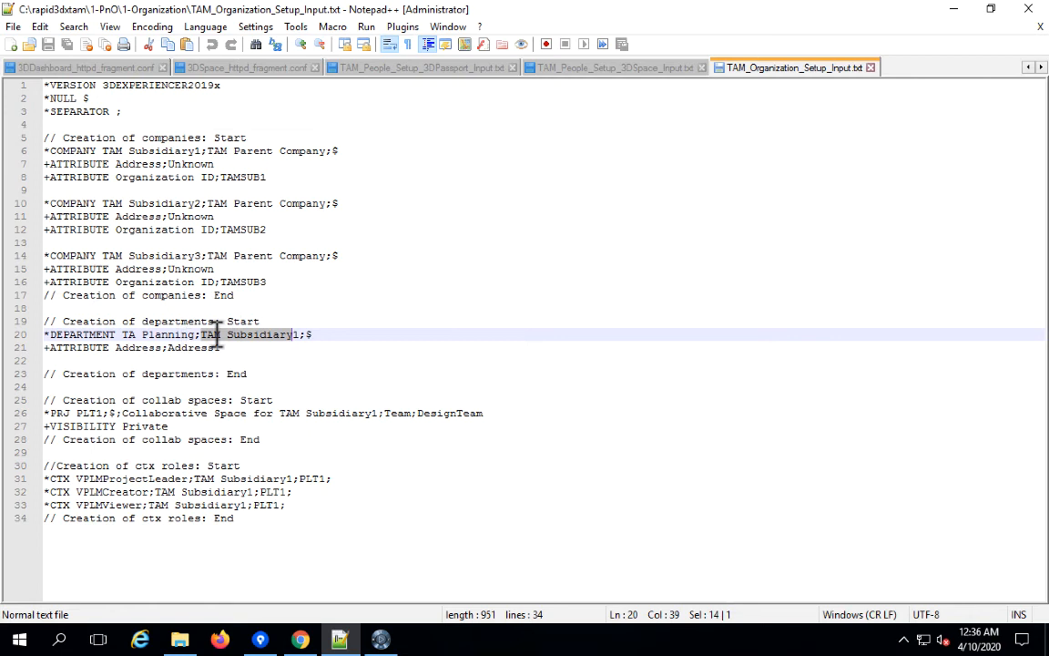
pyautogui.click(218, 374)
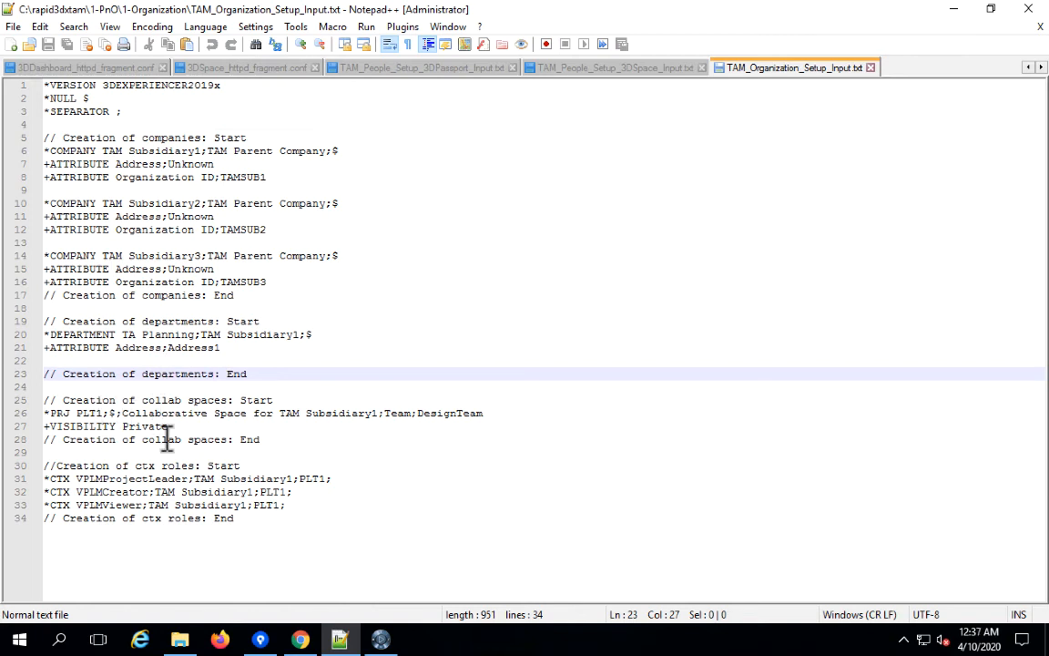
pyautogui.doubleClick(87, 412)
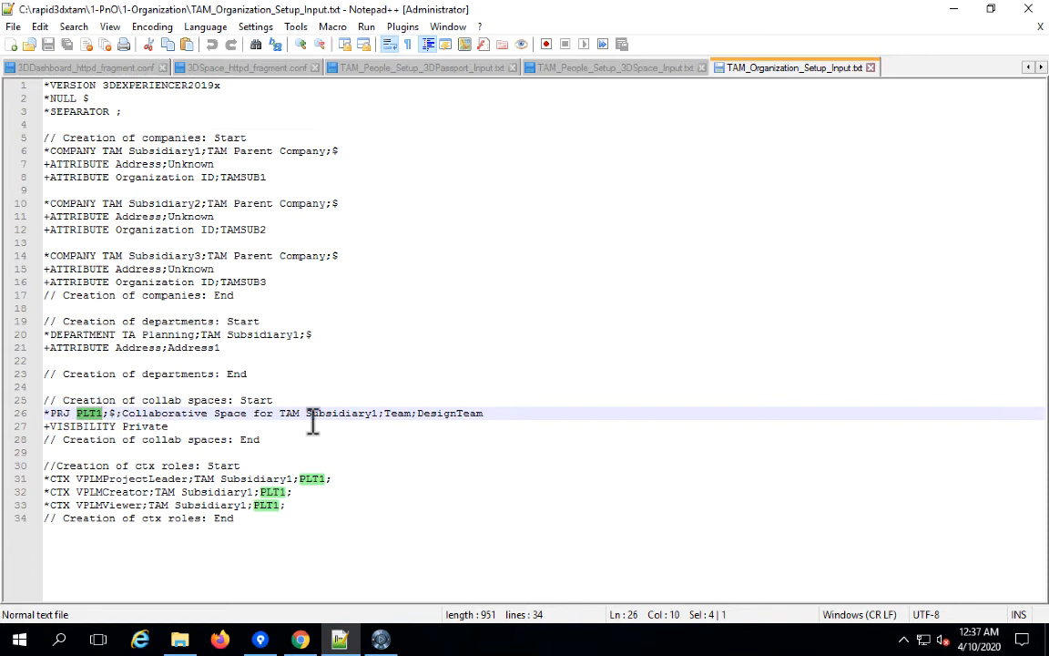
# - Append ', Plant 1' after Subsidiary1 in the collab space description and save
pyautogui.click(379, 412)
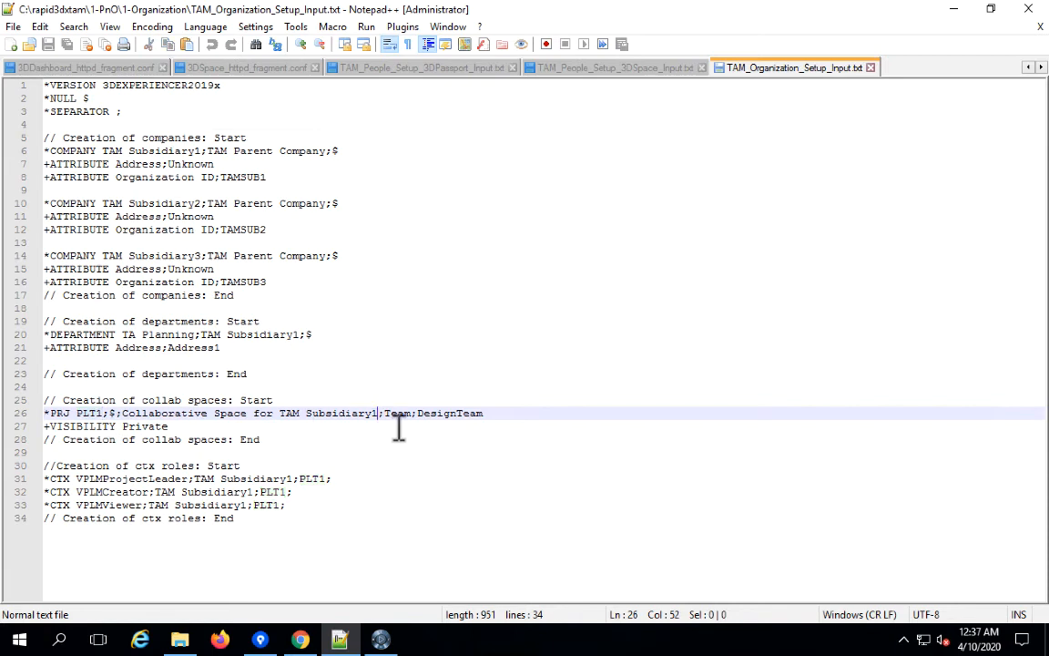
pyautogui.write(', PL')
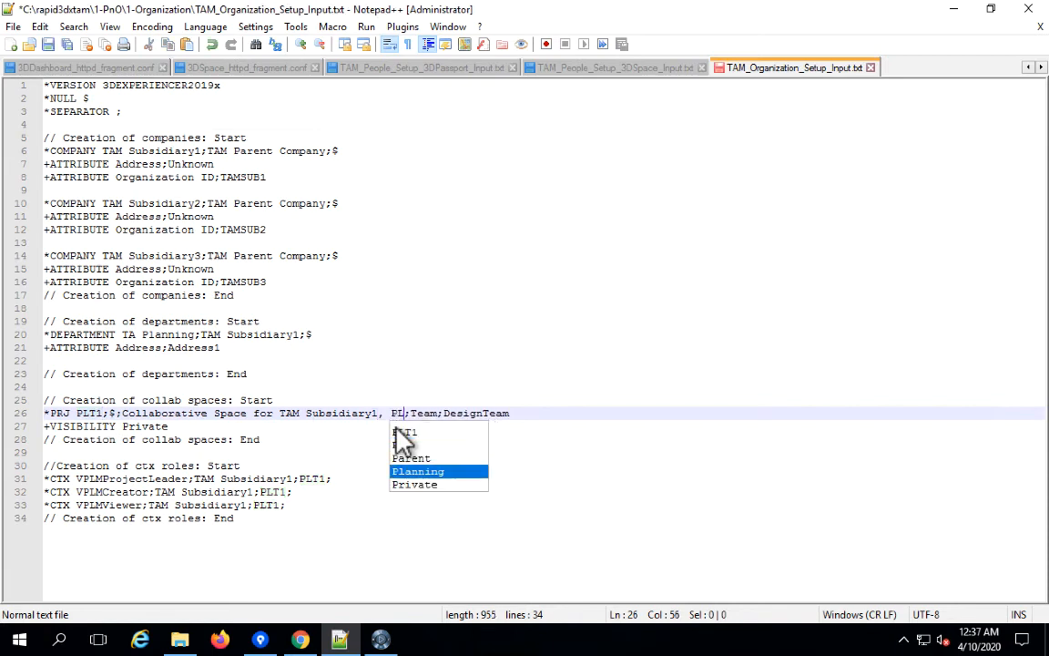
pyautogui.press('BackSpace')
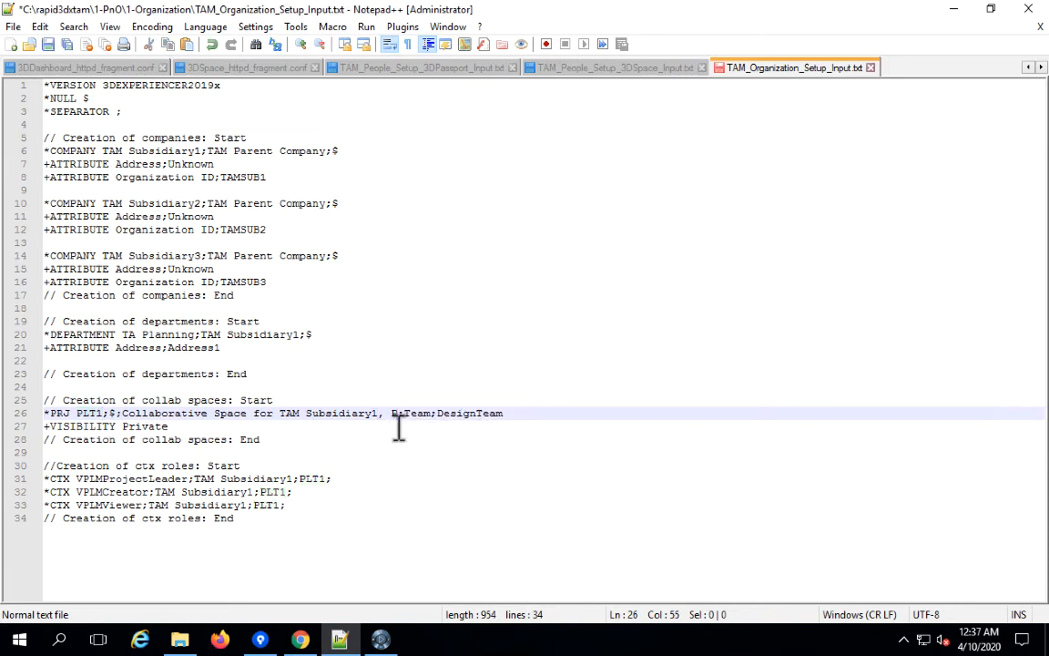
pyautogui.write('lant 1')
pyautogui.hotkey('ctrl', 's')
# - Highlight the Team, DesignTeam and Private values of the PLT1 collab space
pyautogui.doubleClick(455, 412)
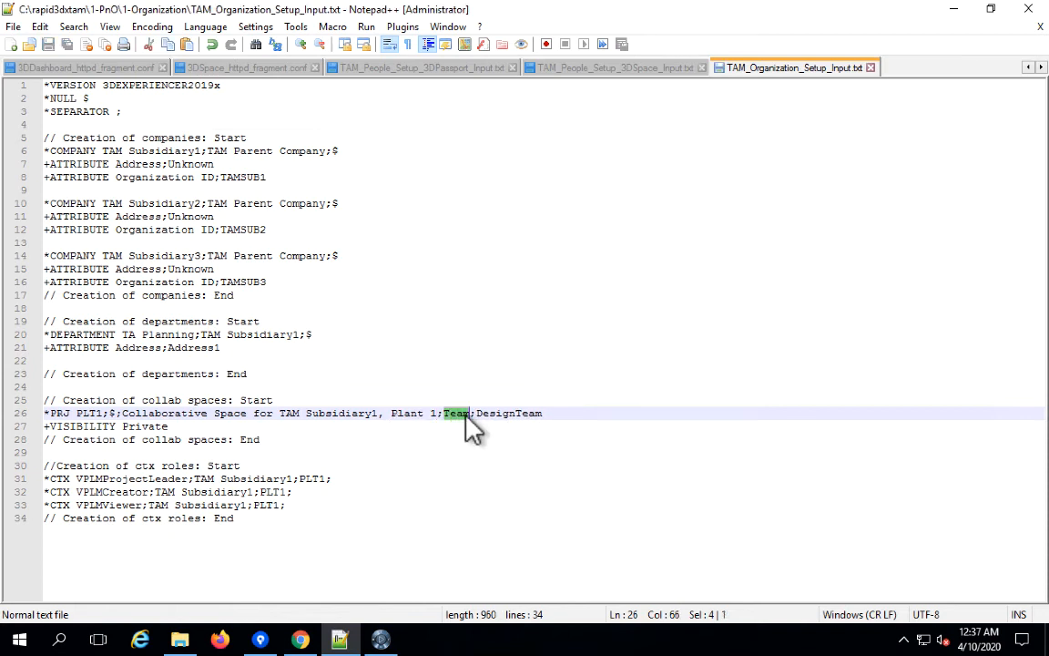
pyautogui.doubleClick(497, 415)
pyautogui.click(132, 428)
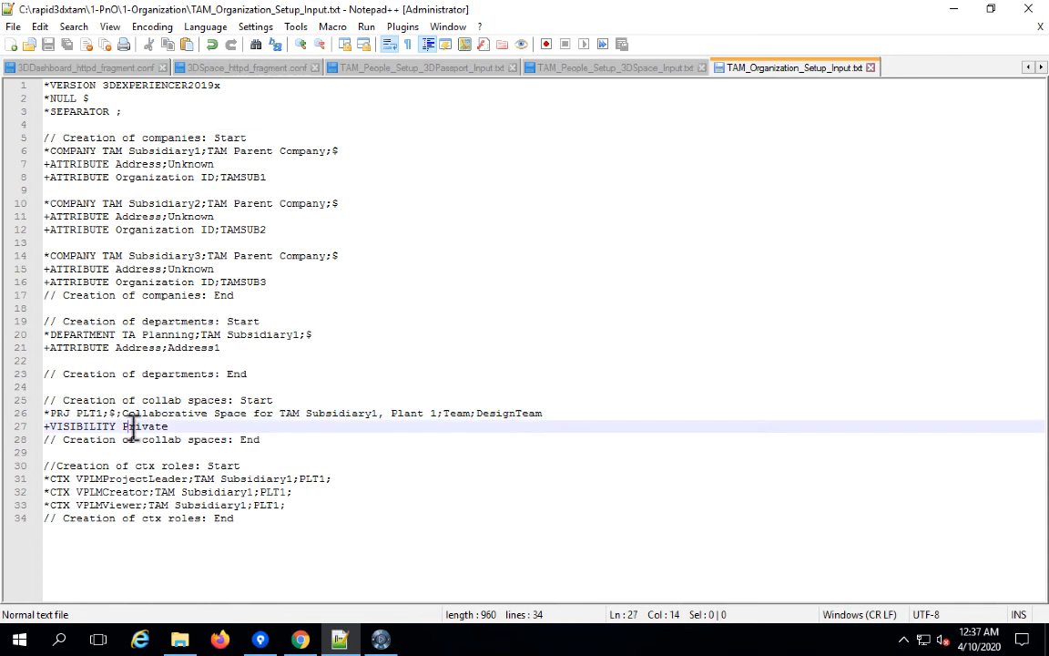
pyautogui.doubleClick(132, 428)
pyautogui.click(183, 415)
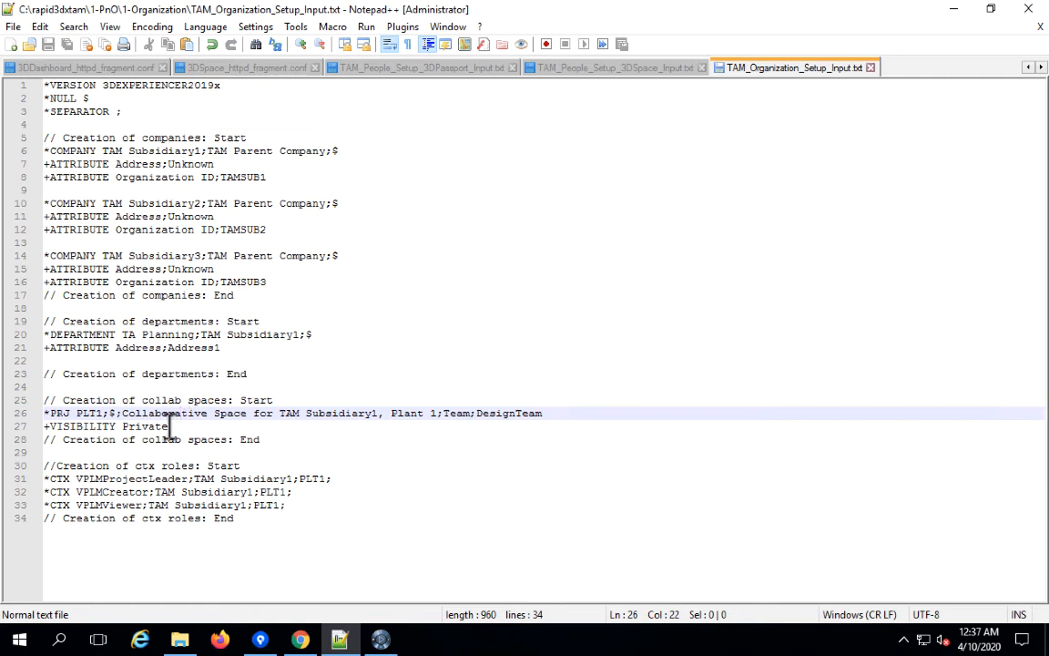
pyautogui.doubleClick(82, 414)
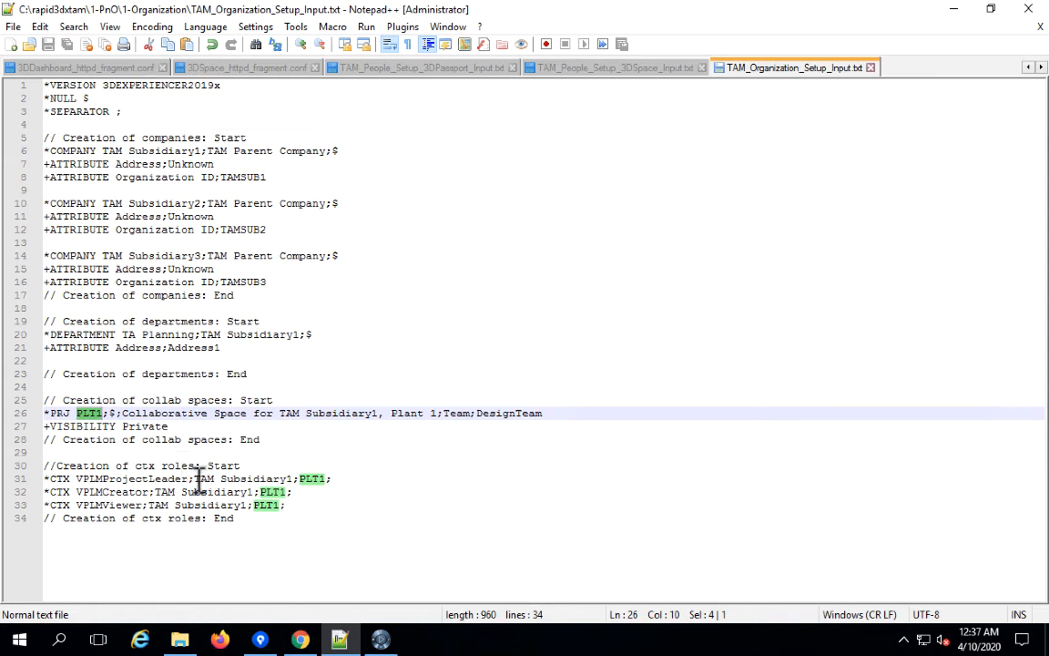
pyautogui.moveTo(195, 480); pyautogui.dragTo(313, 477)
pyautogui.doubleClick(313, 478)
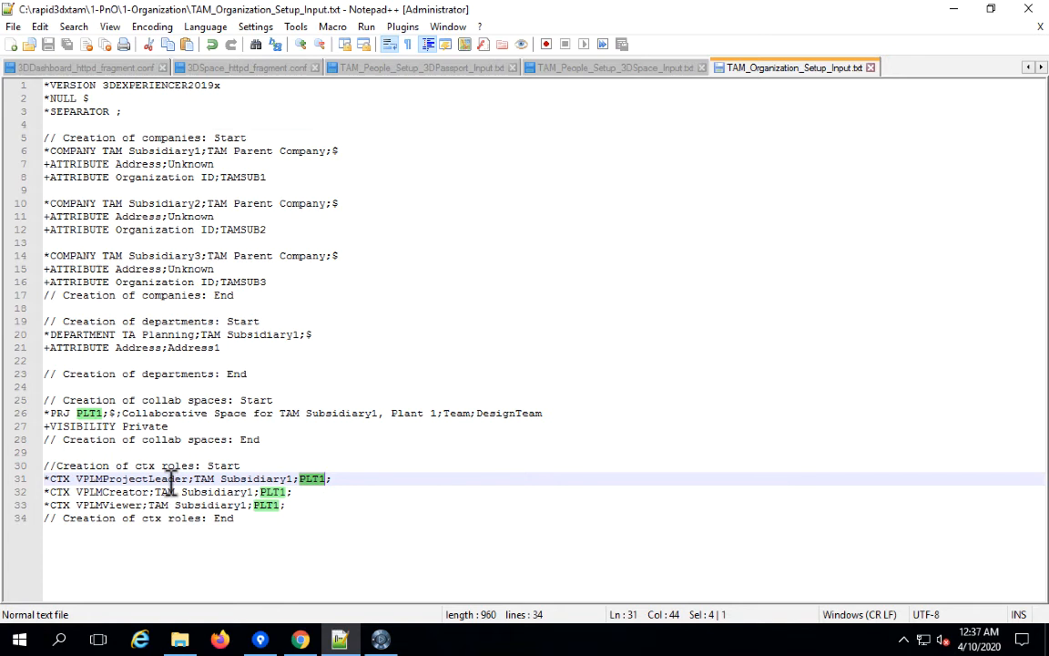
pyautogui.doubleClick(137, 479)
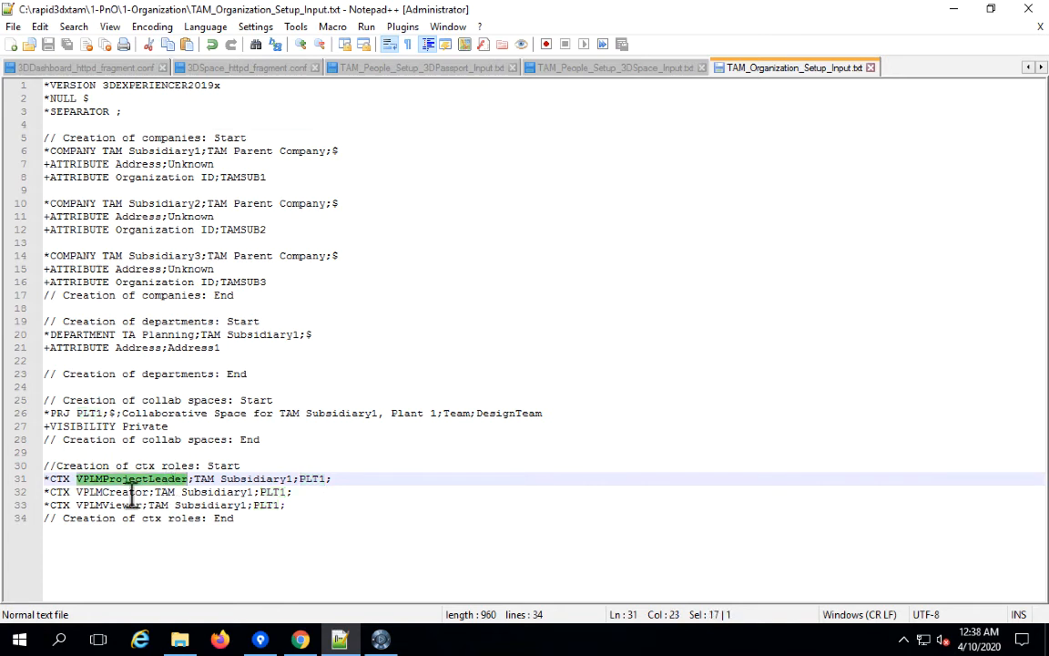
pyautogui.doubleClick(123, 492)
pyautogui.doubleClick(129, 505)
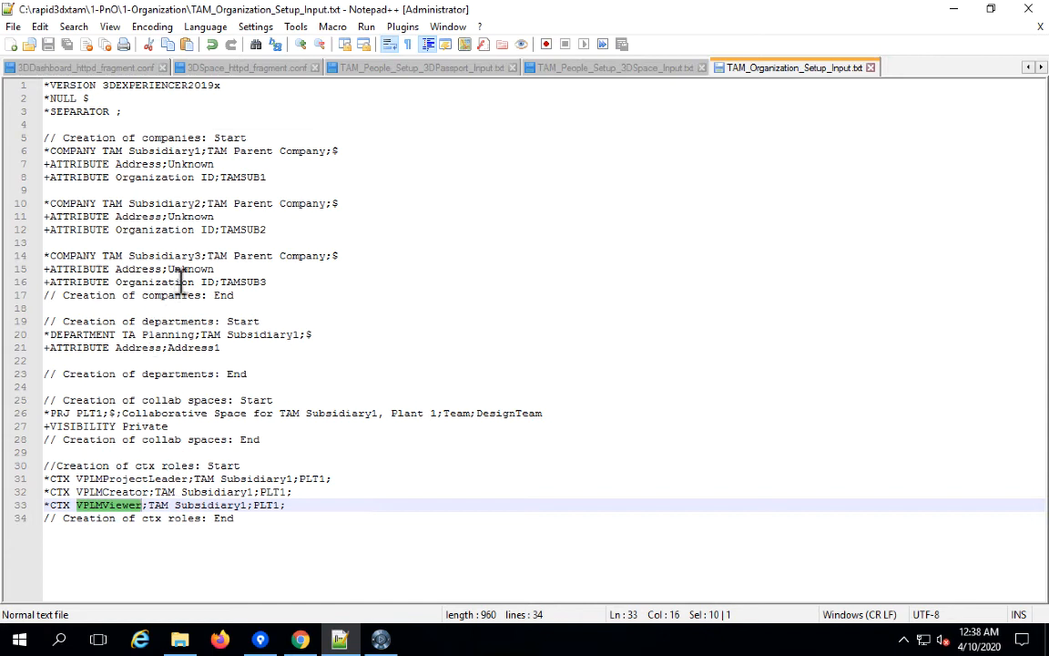
pyautogui.click(235, 361)
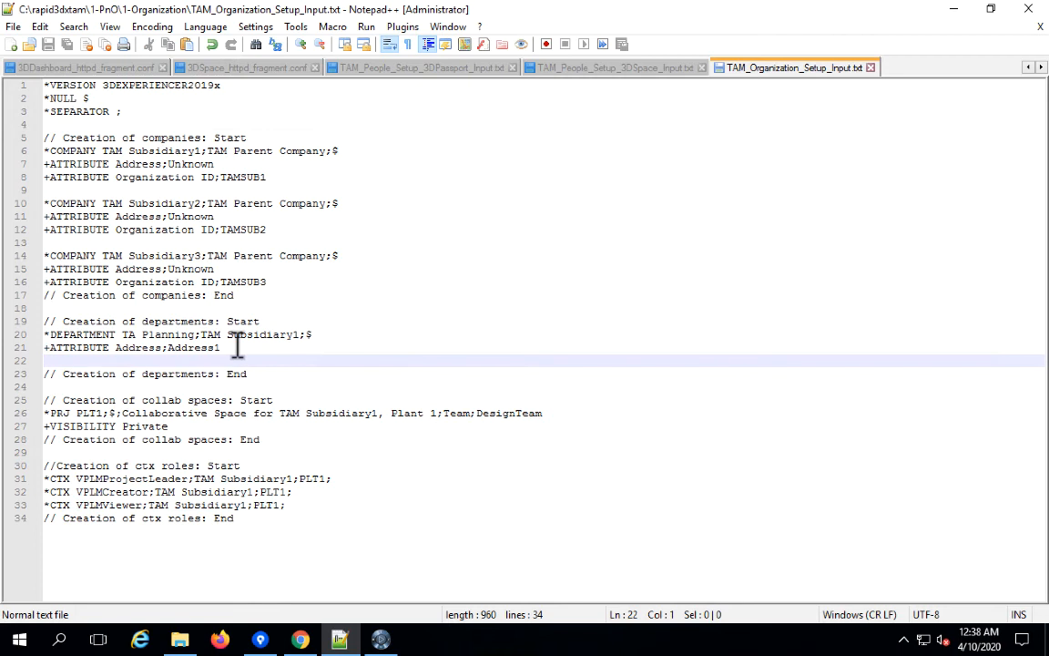
# - Duplicate the TA Planning department as TA Scheduling and save the file
pyautogui.moveTo(238, 344); pyautogui.dragTo(34, 337)
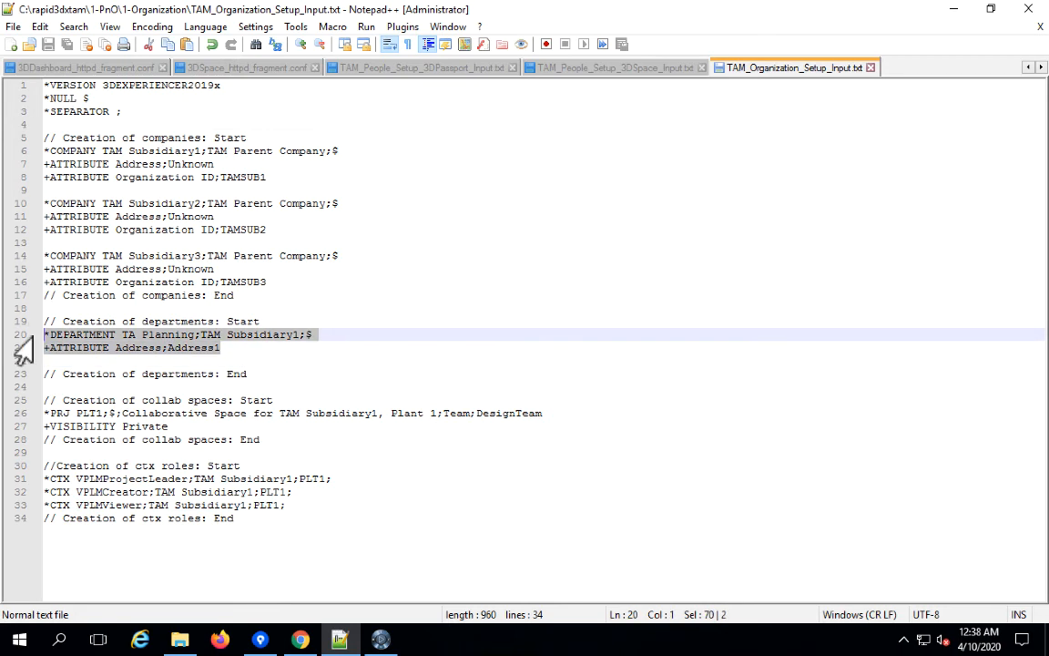
pyautogui.press('Right')
pyautogui.press('Return')
pyautogui.press('Return')
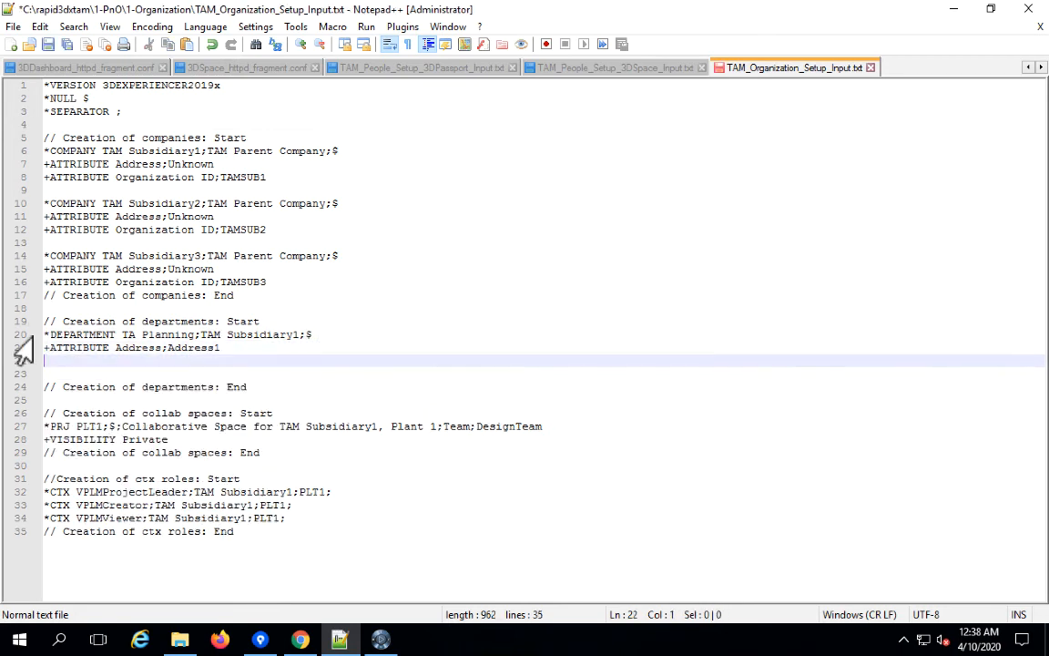
pyautogui.write('*DEPARTMENT TA Planning;TAM Subsidiary1;$ +ATTRIBUTE Address;Address1')
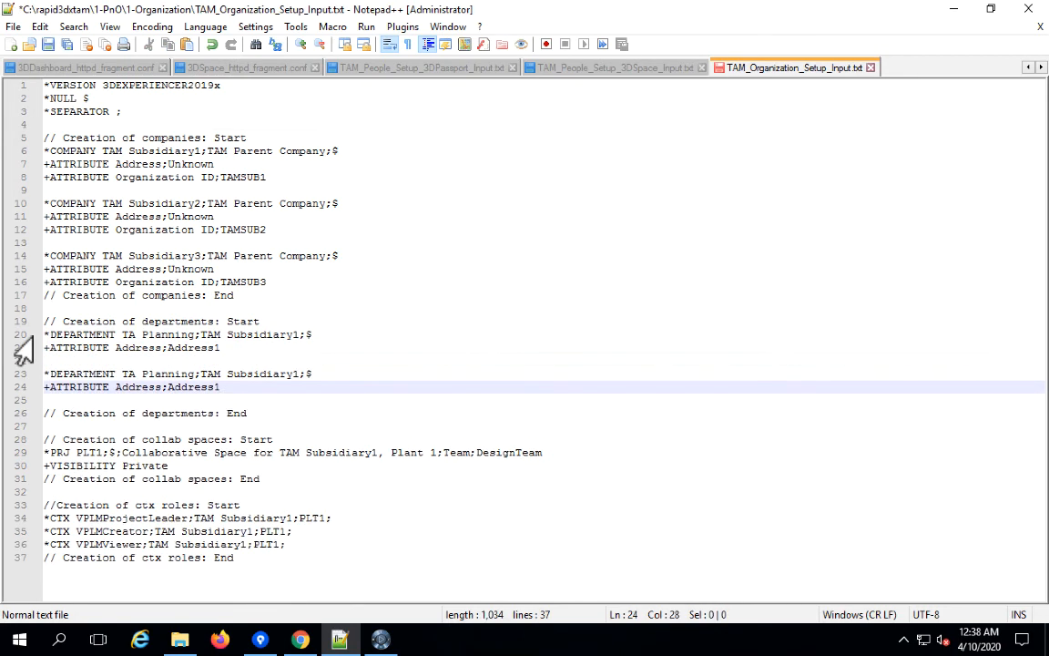
pyautogui.click(168, 373)
pyautogui.doubleClick(167, 373)
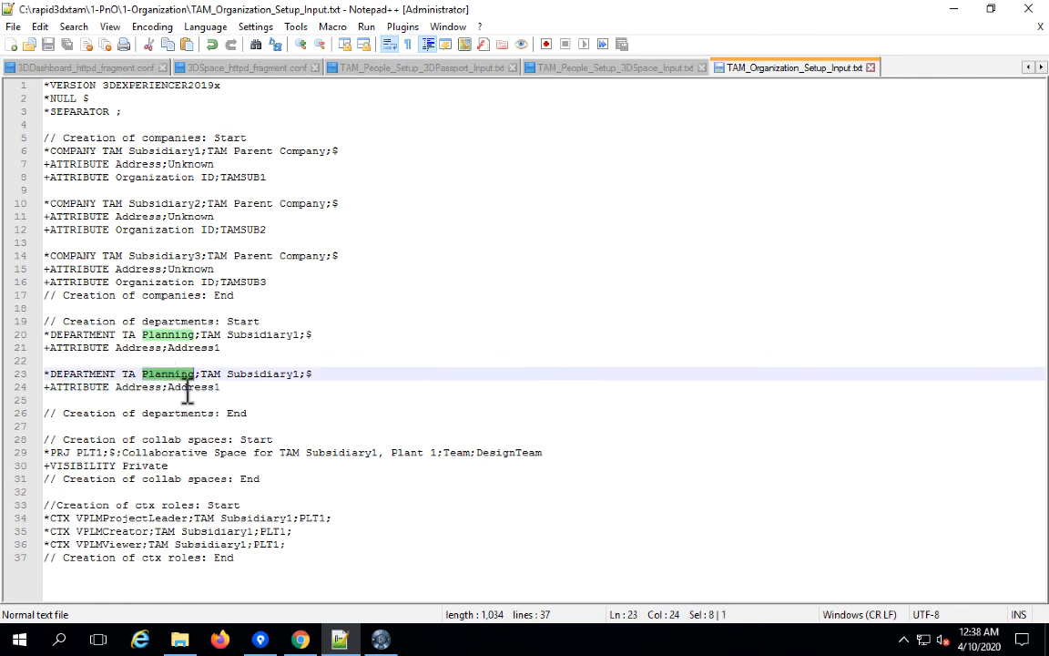
pyautogui.write('Schedul')
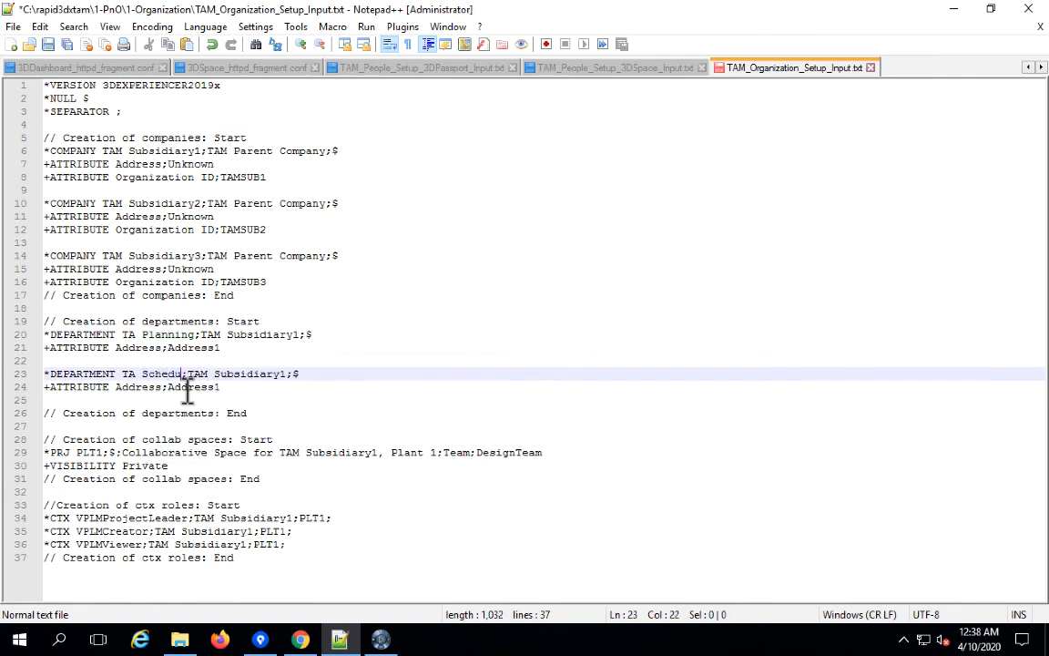
pyautogui.write('ing')
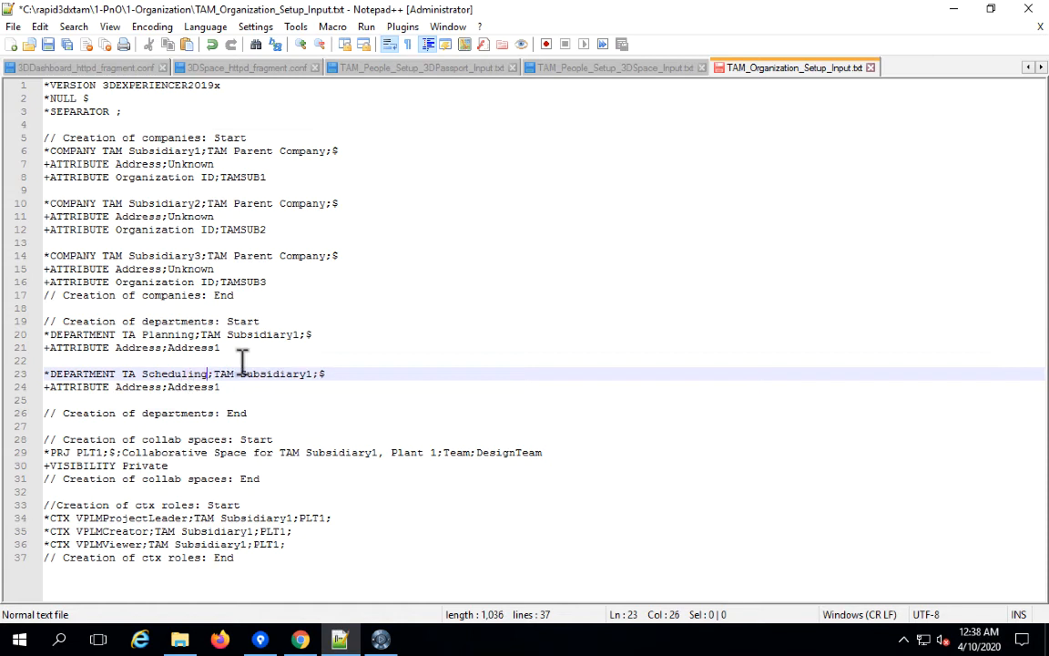
pyautogui.hotkey('ctrl', 's')
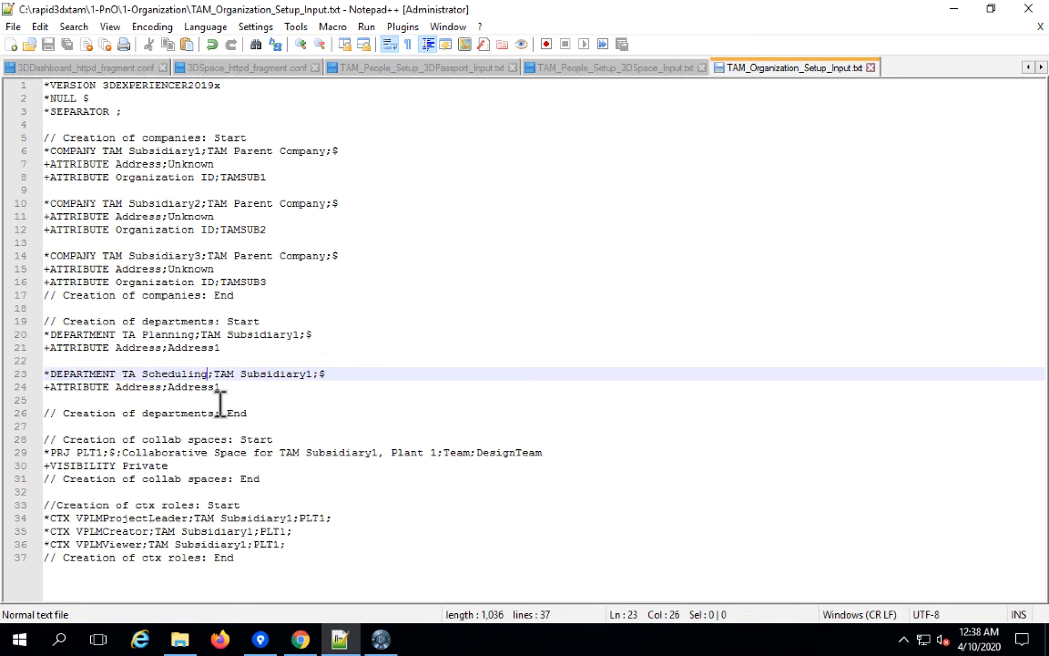
pyautogui.moveTo(189, 467); pyautogui.dragTo(22, 459)
pyautogui.hotkey('ctrl', 'c')
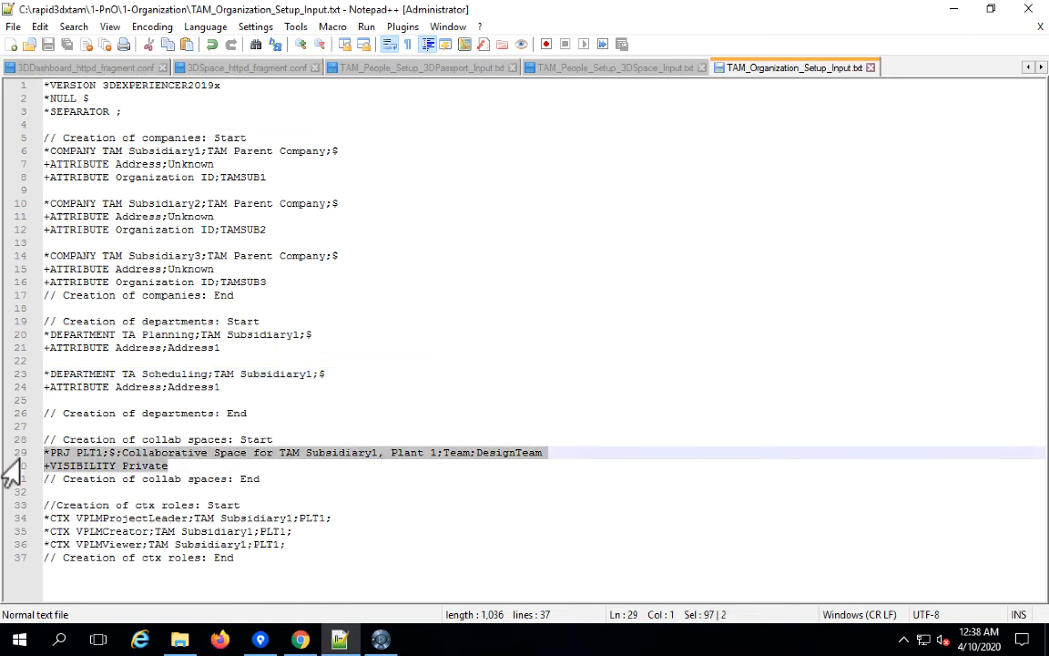
# - Paste a copy of the PLT1 collab space block below it and save
pyautogui.press('Right')
pyautogui.press('Return')
pyautogui.press('Return')
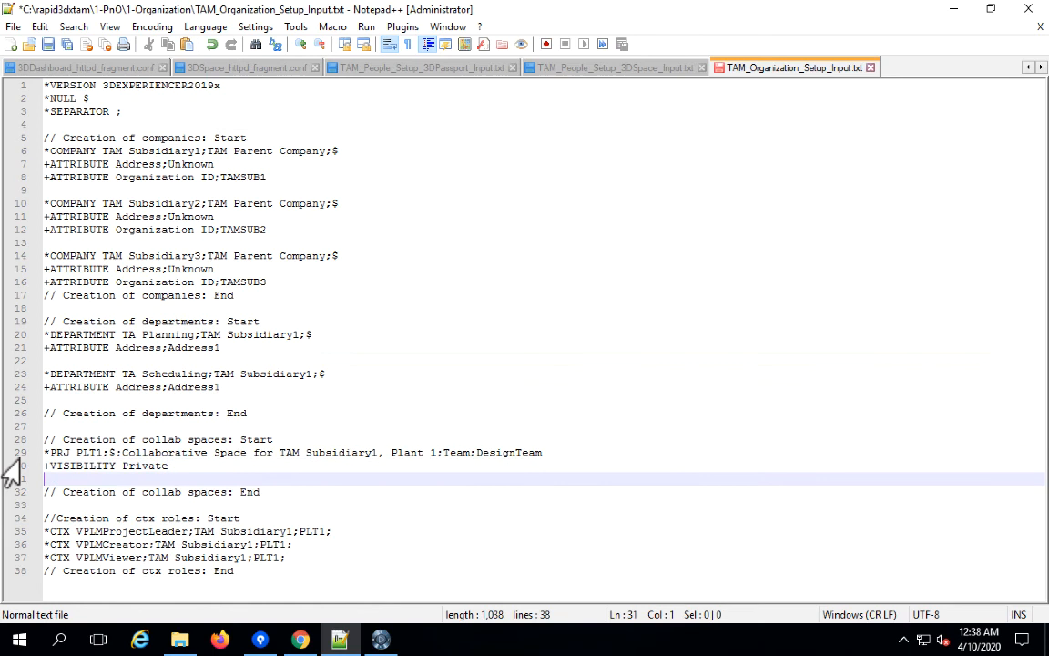
pyautogui.hotkey('ctrl', 'v')
pyautogui.hotkey('ctrl', 's')
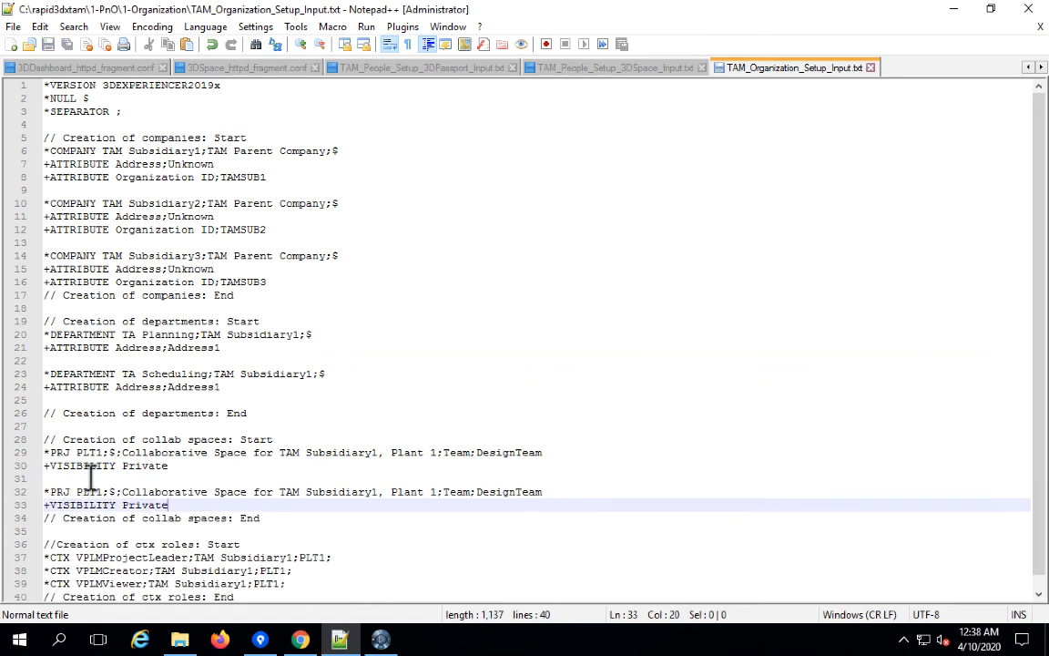
# - Change the copy's PLT1 to PLT2 and Plant 1 to Plant 2, saving the file
pyautogui.click(102, 492)
pyautogui.press('Delete')
pyautogui.write('2')
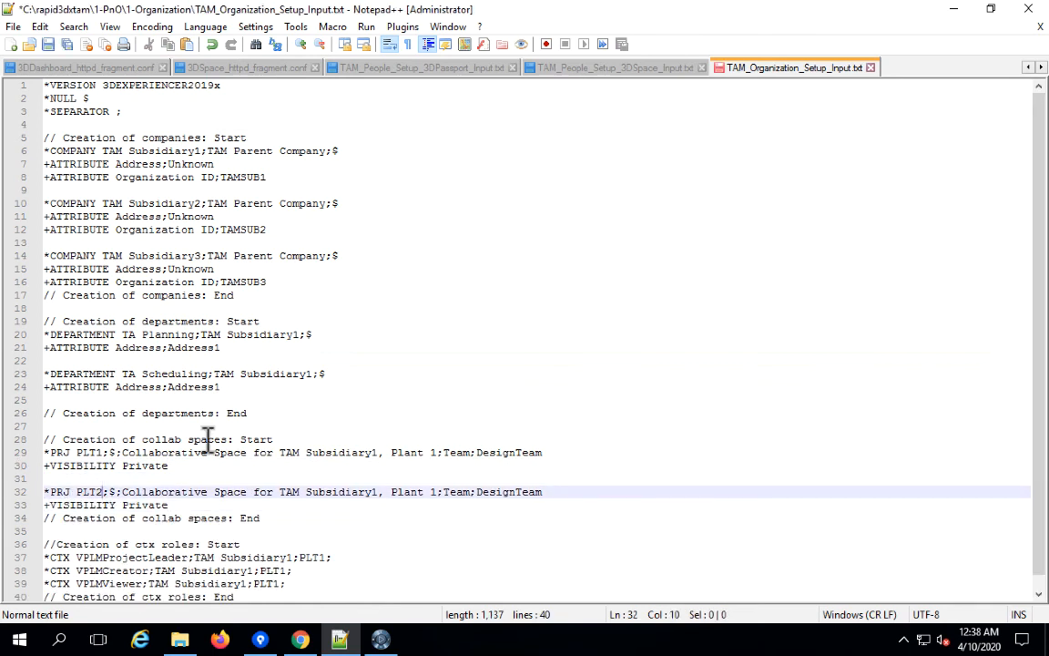
pyautogui.hotkey('ctrl', 's')
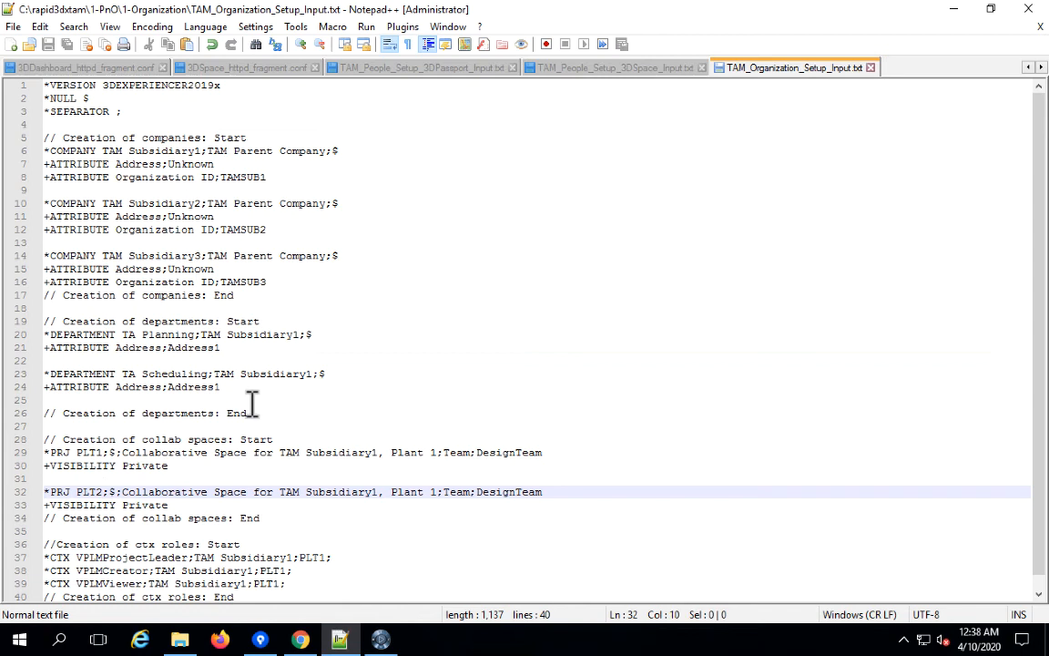
pyautogui.doubleClick(435, 493)
pyautogui.write('2')
pyautogui.hotkey('ctrl', 's')
pyautogui.scroll(-1, 422, 423)
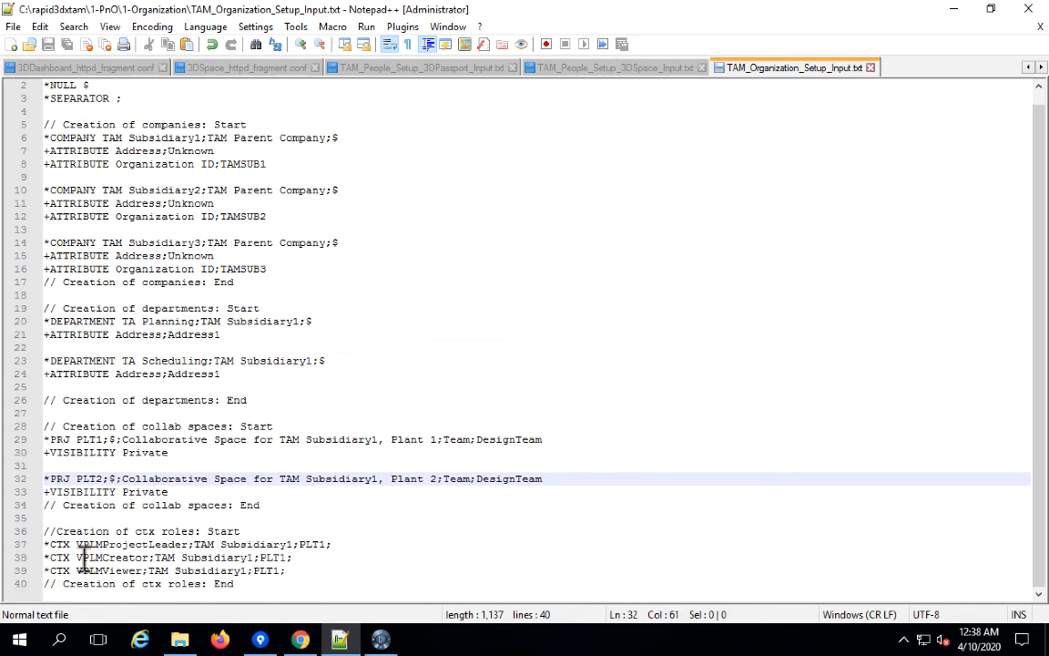
# - Paste a copy of the ctx roles block below the original and save
pyautogui.moveTo(235, 584); pyautogui.dragTo(37, 534)
pyautogui.hotkey('ctrl', 'c')
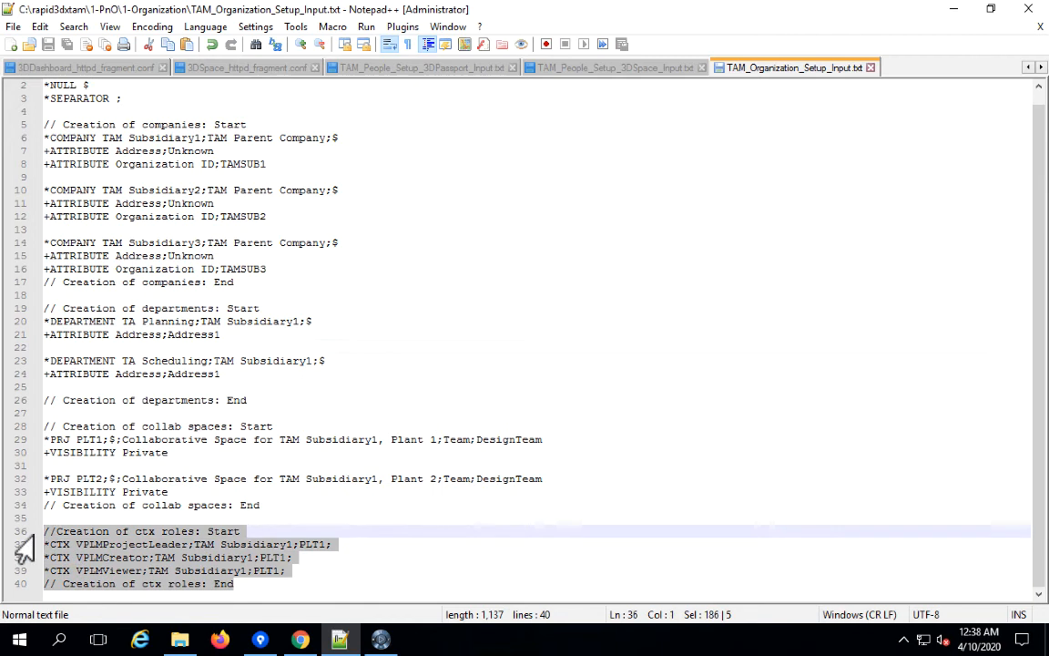
pyautogui.press('Right')
pyautogui.press('Return')
pyautogui.press('Return')
pyautogui.hotkey('ctrl', 'v')
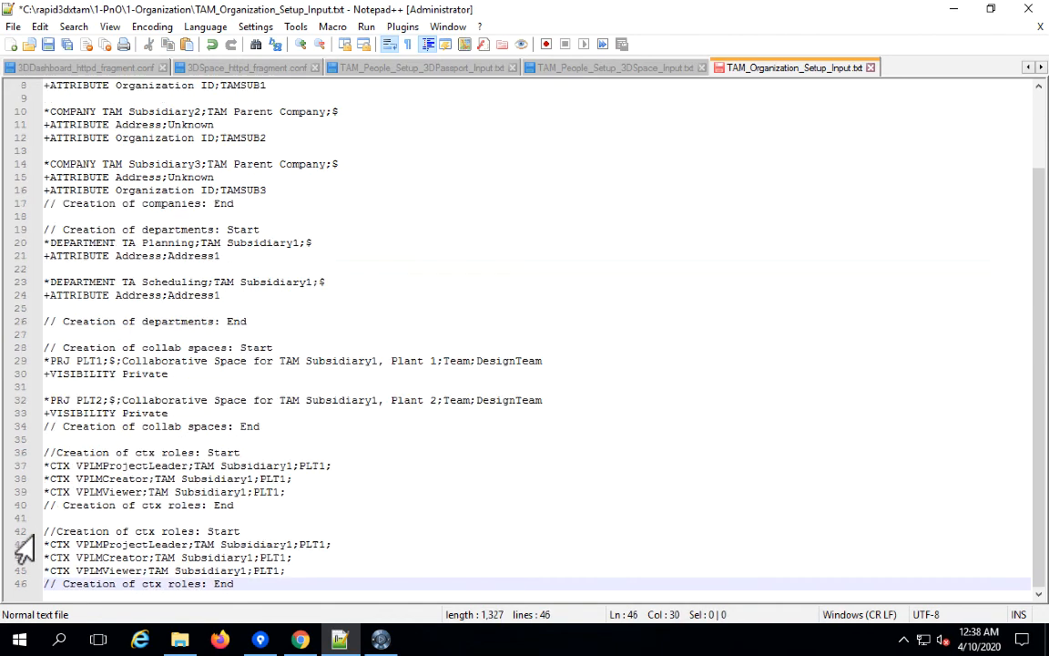
pyautogui.hotkey('ctrl', 's')
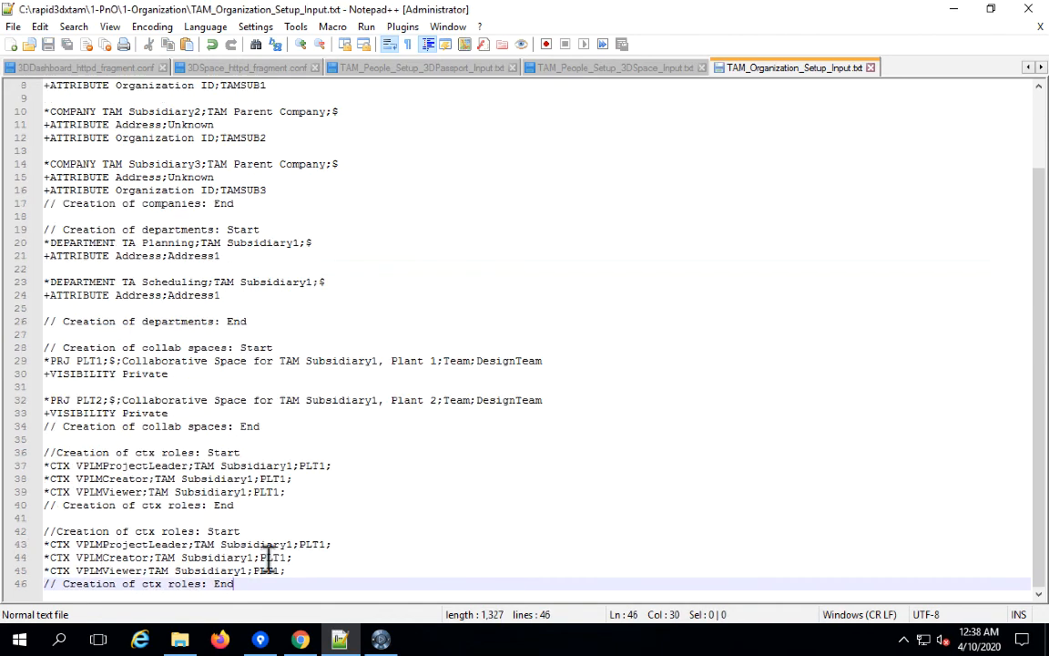
# - Change PLT1 to PLT2 on the three copied role lines, save, and return to 1-Organization
pyautogui.click(328, 545)
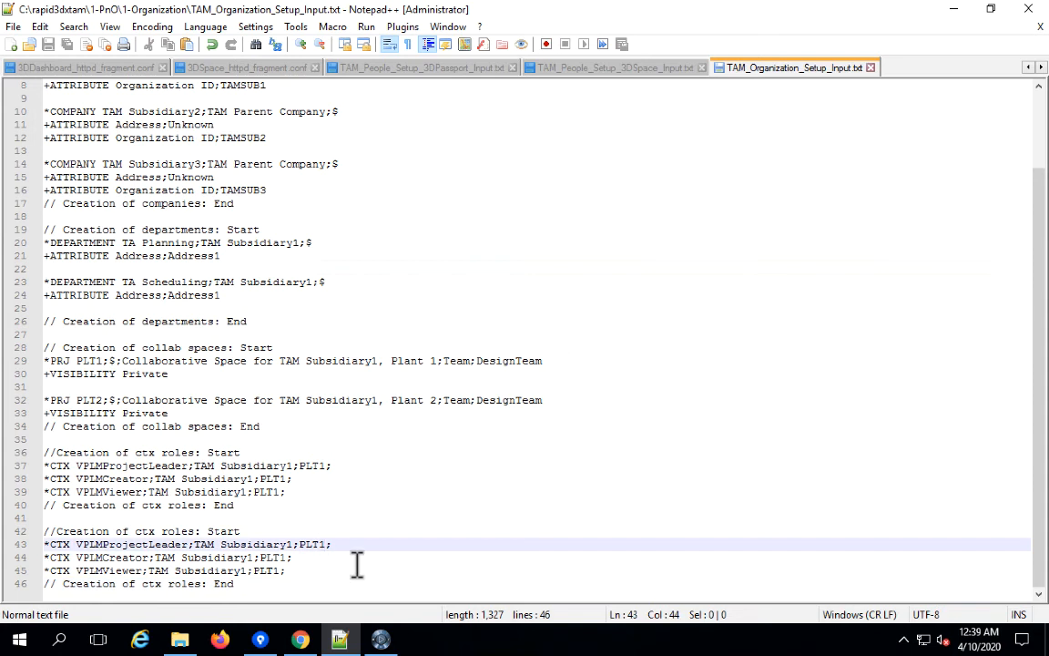
pyautogui.press('BackSpace')
pyautogui.write('2')
pyautogui.press('Down')
pyautogui.press('Left')
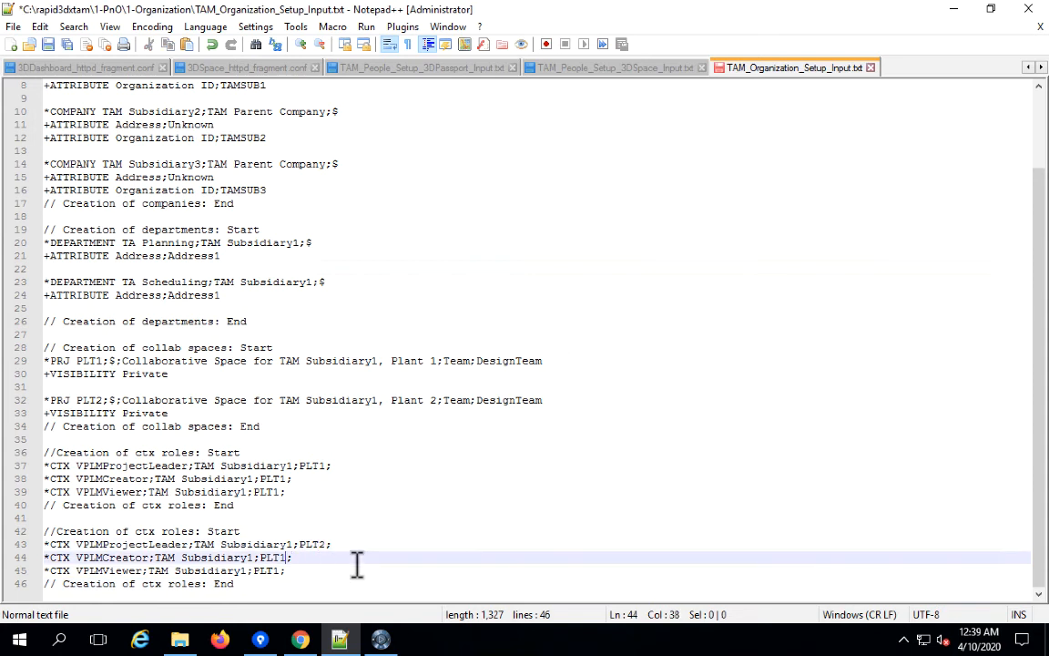
pyautogui.press('BackSpace')
pyautogui.write('2')
pyautogui.press('Down')
pyautogui.press('Left')
pyautogui.hotkey('shift', 'Left')
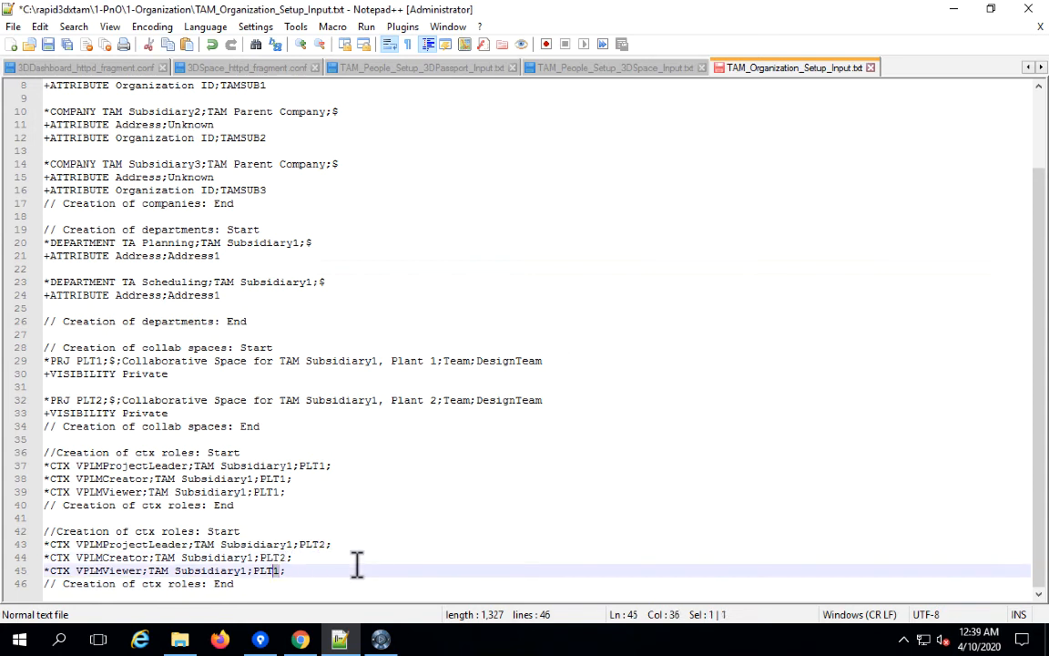
pyautogui.write('2')
pyautogui.hotkey('ctrl', 's')
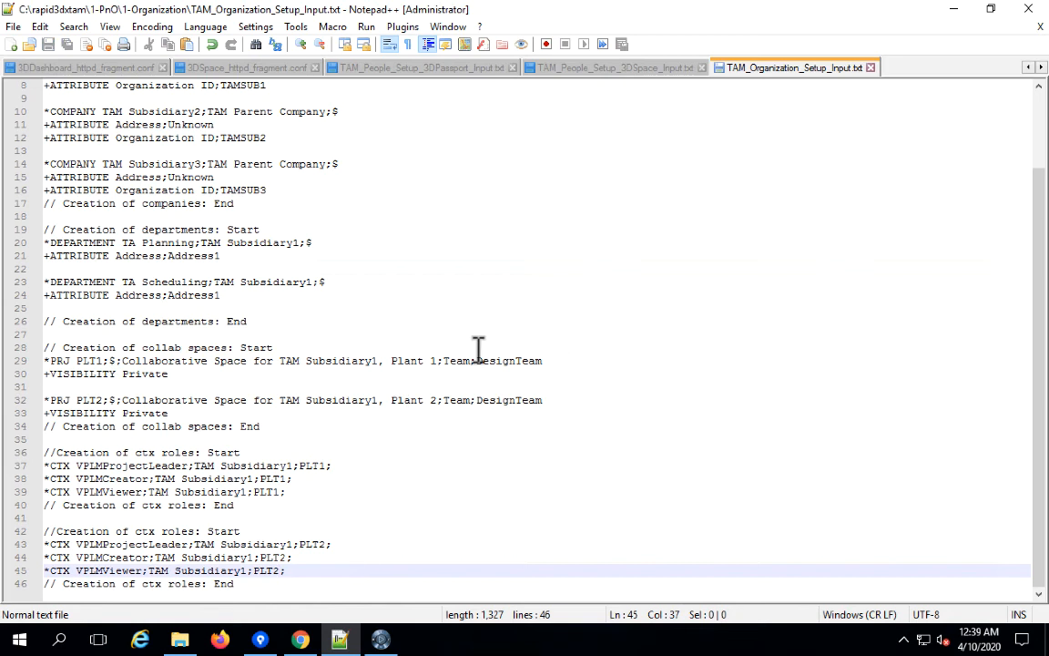
pyautogui.scroll(3, 478, 348)
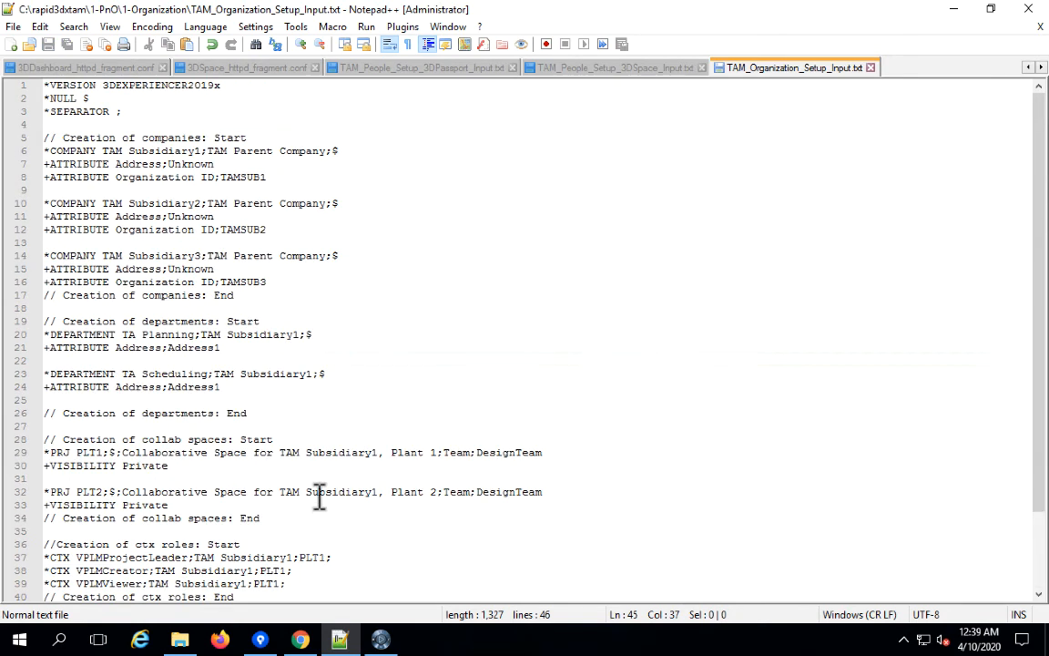
pyautogui.click(180, 639)
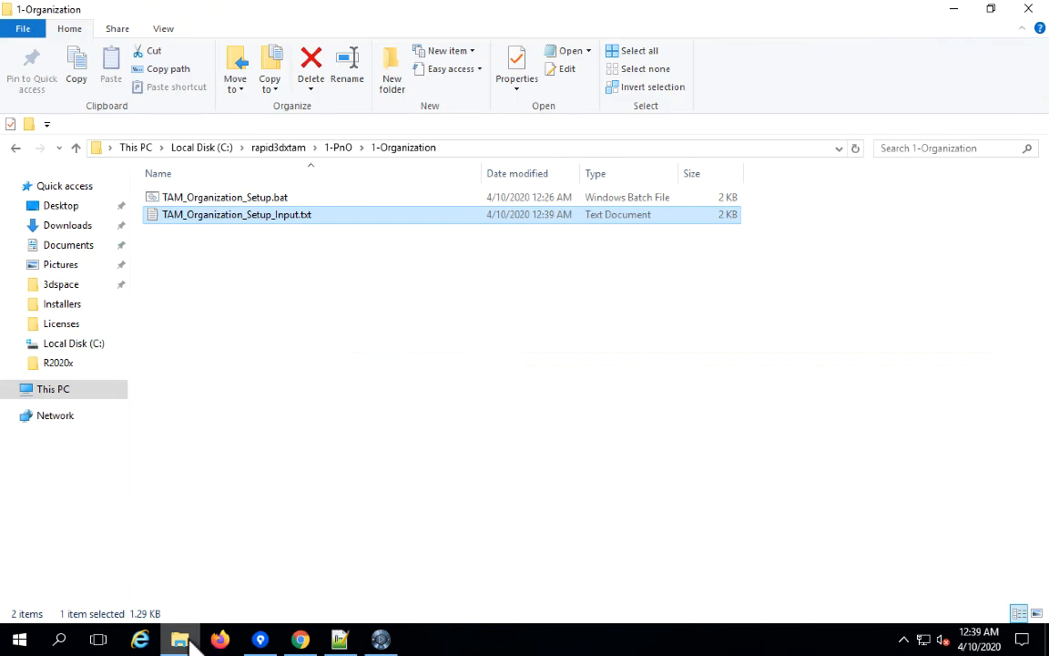
pyautogui.click(266, 200)
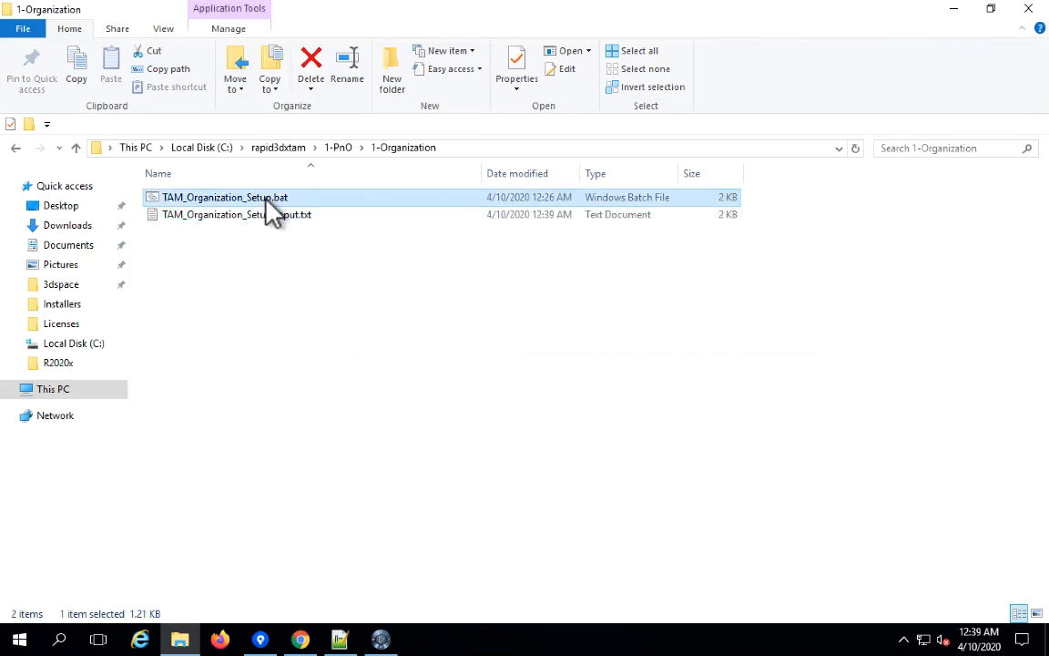
pyautogui.rightClick(265, 202)
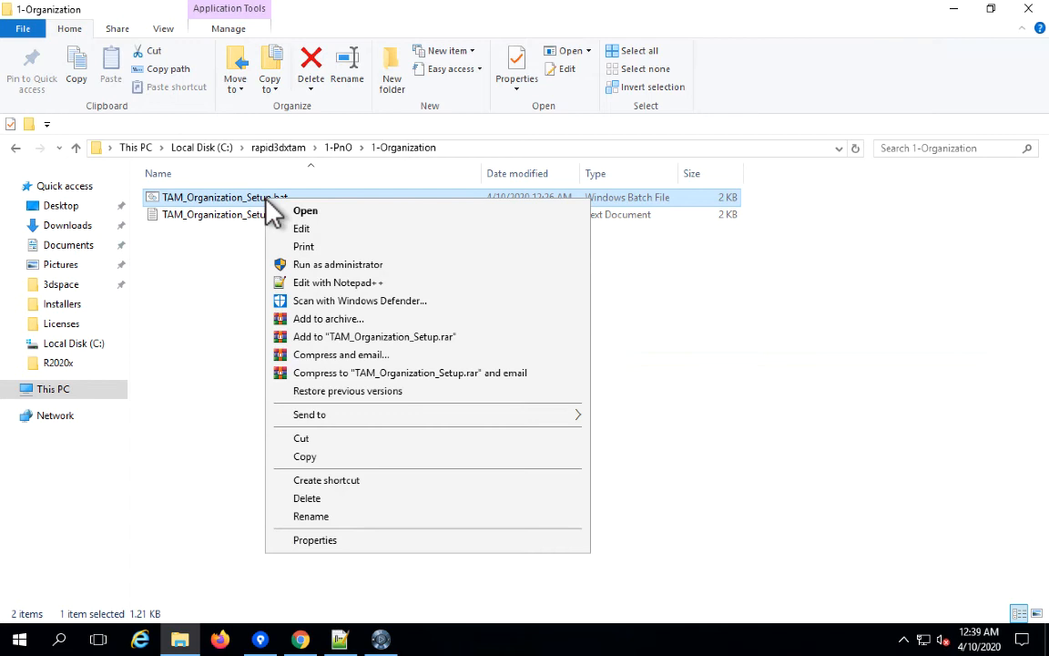
pyautogui.click(319, 282)
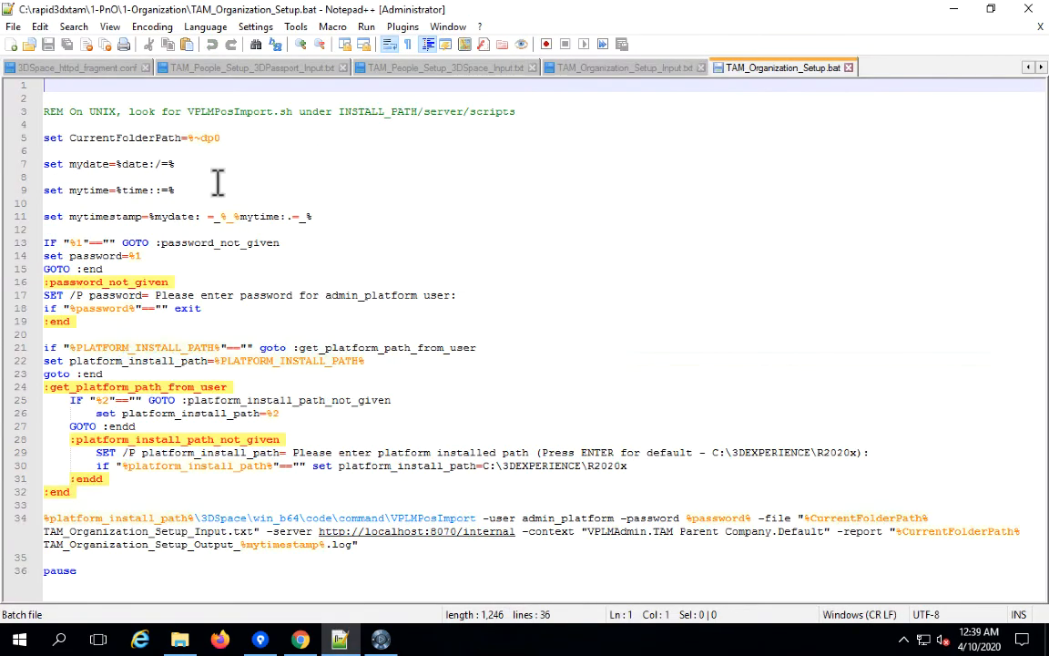
pyautogui.click(137, 255)
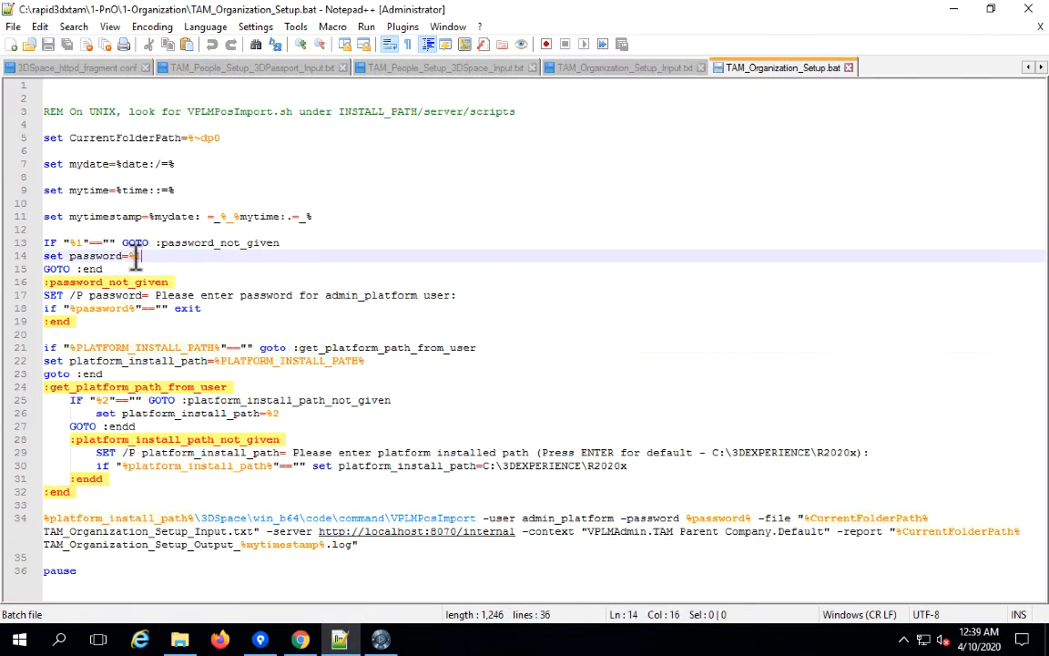
pyautogui.hotkey('shift', 'Left')
pyautogui.hotkey('shift', 'Left')
pyautogui.click(181, 640)
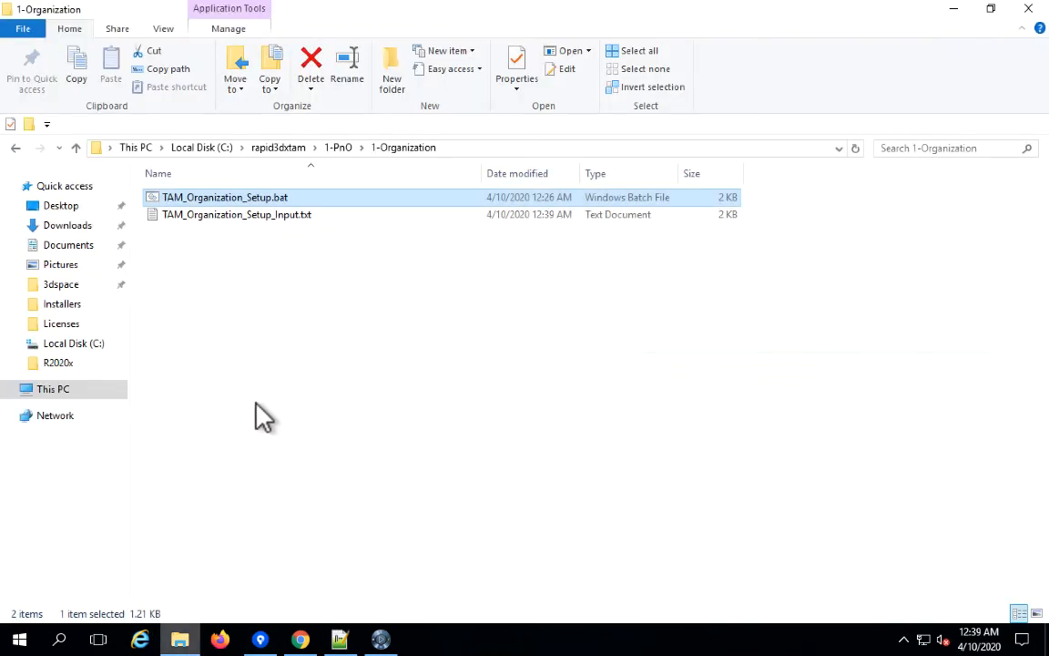
# - Run TAM_Organization_Setup.bat with the admin password and install path C:\3DEXPERIENCE\R2020x
pyautogui.doubleClick(330, 201)
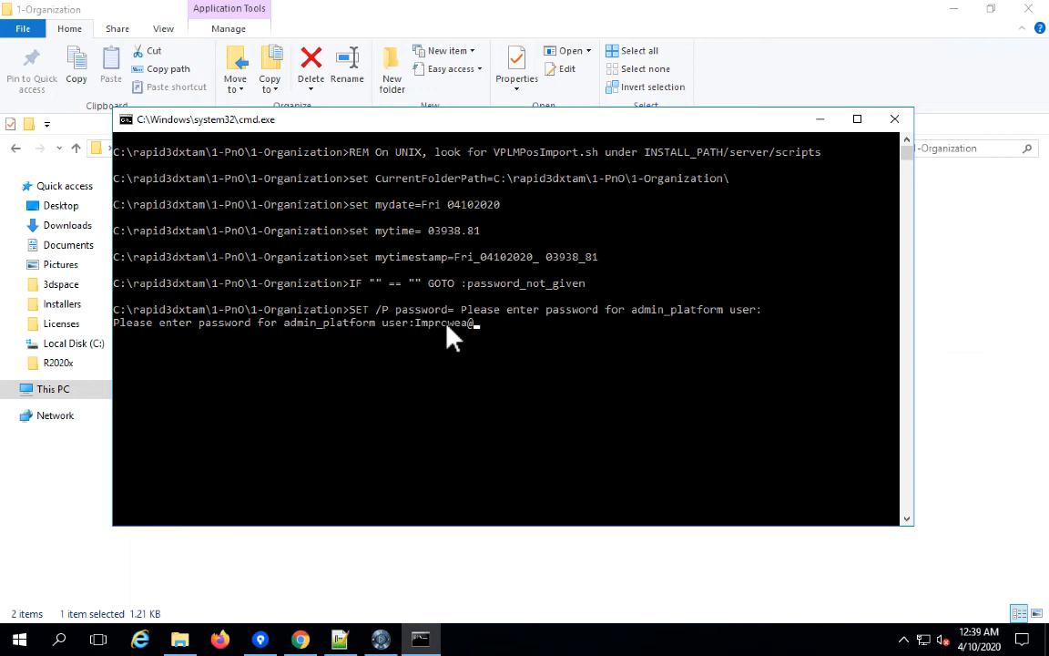
pyautogui.press('Return')
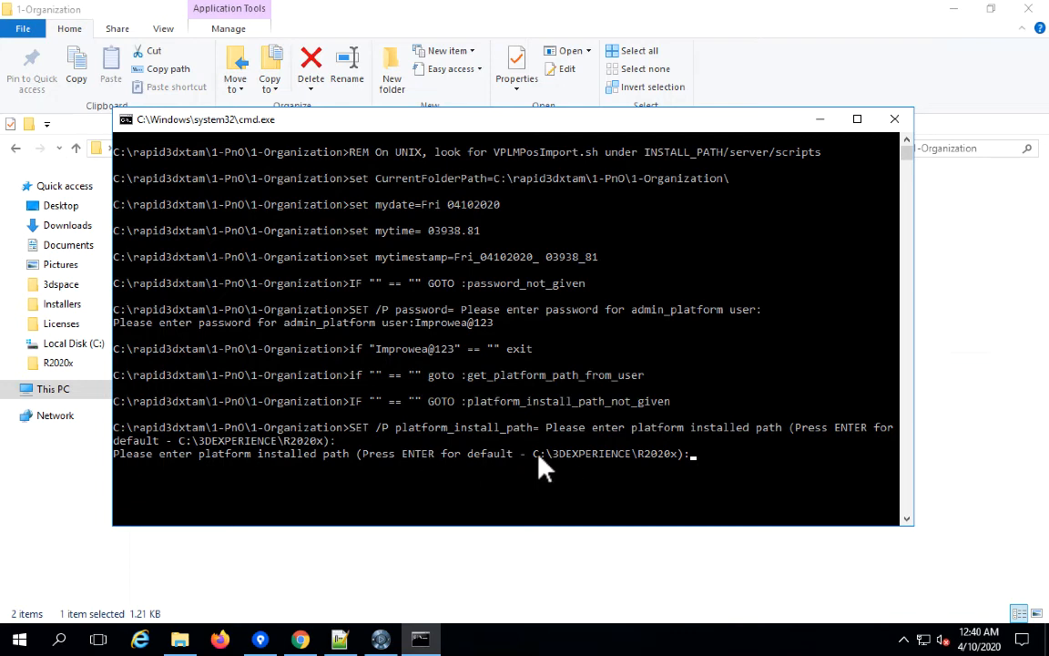
pyautogui.moveTo(535, 455); pyautogui.dragTo(655, 455)
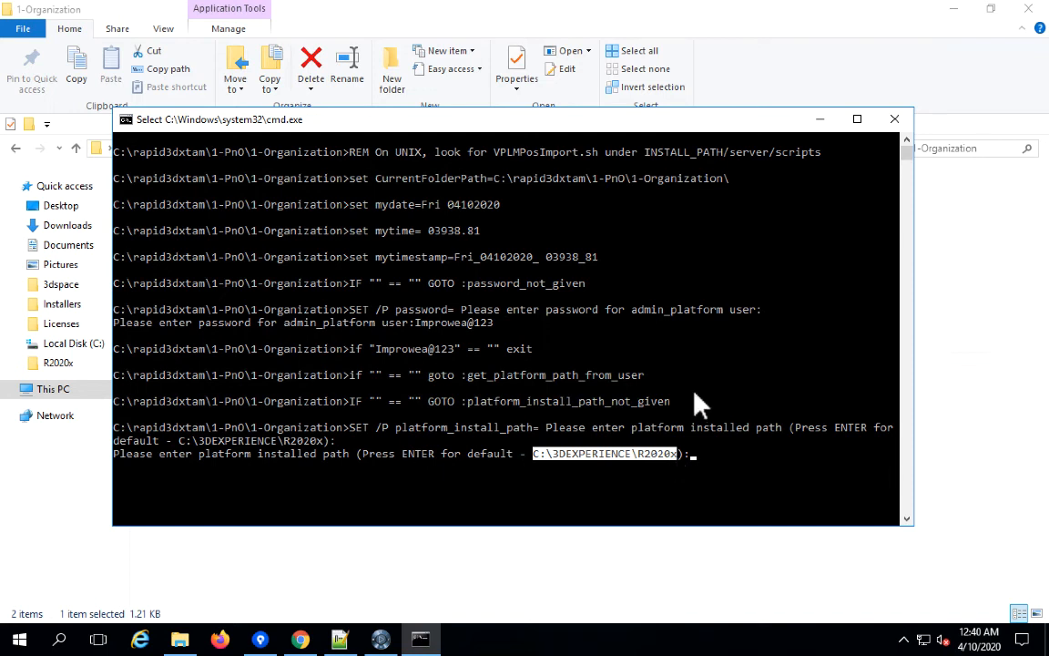
pyautogui.press('Return')
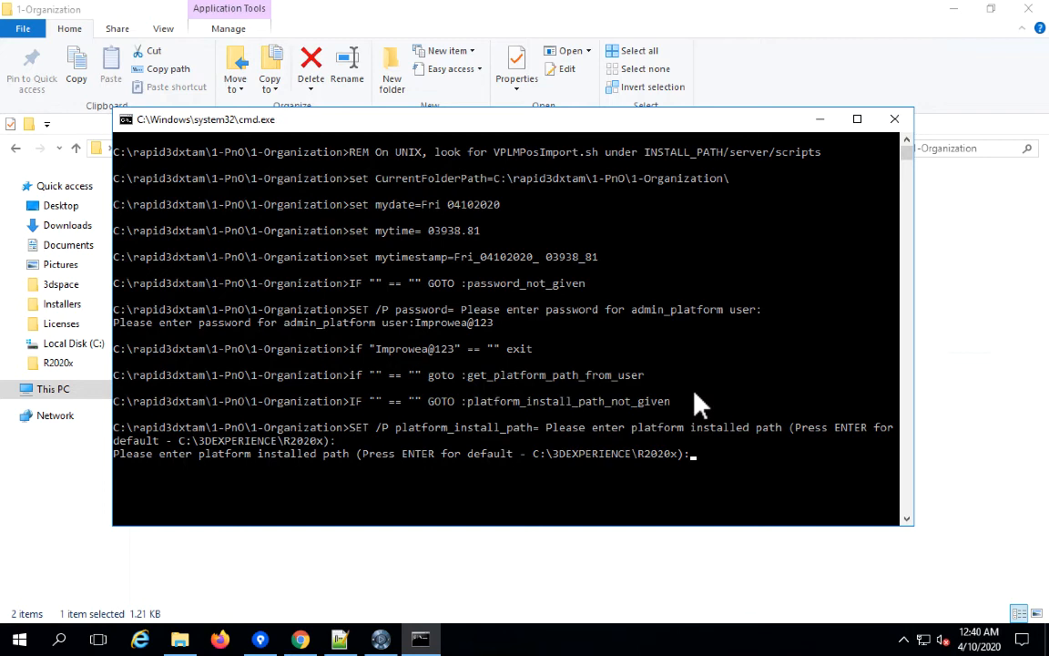
pyautogui.rightClick(699, 403)
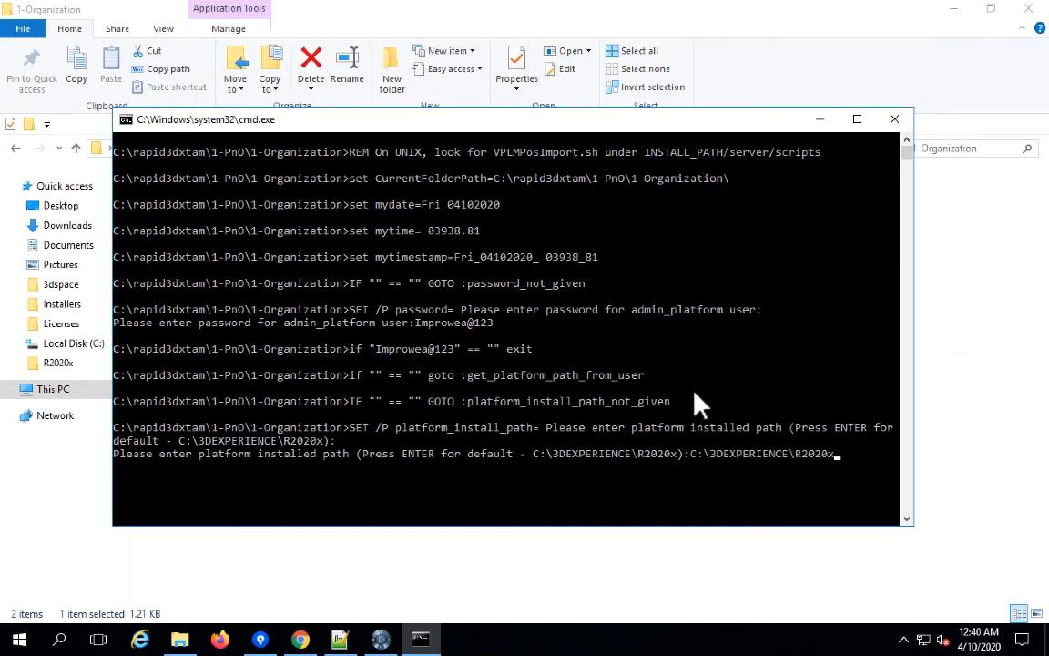
pyautogui.press('Return')
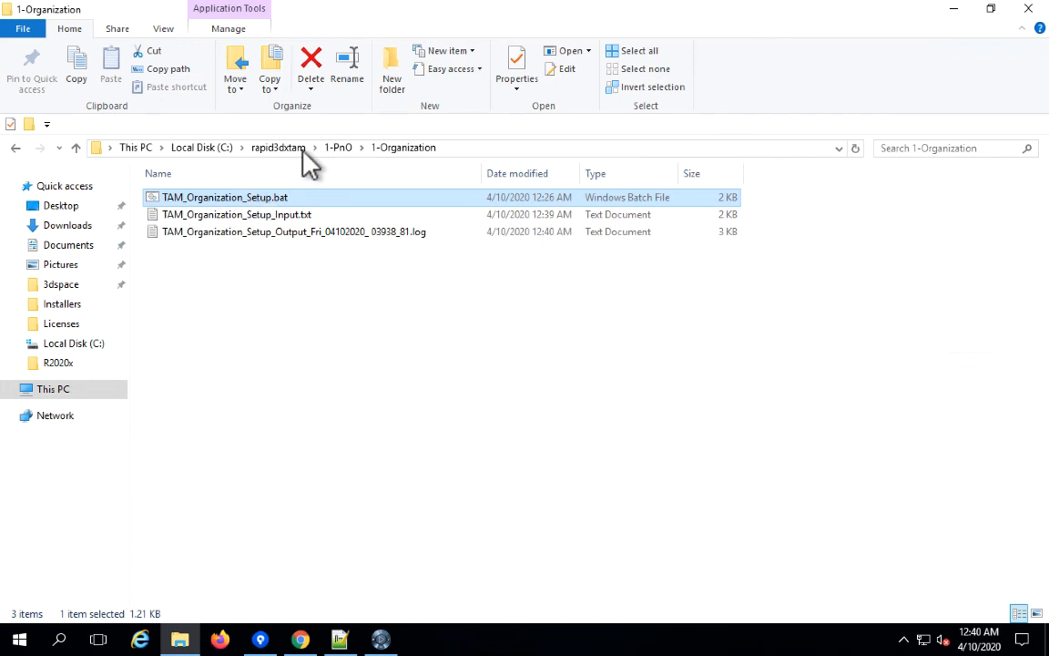
# - Open the new output log in Notepad++ and highlight the three subsidiary and two department entries
pyautogui.click(306, 232)
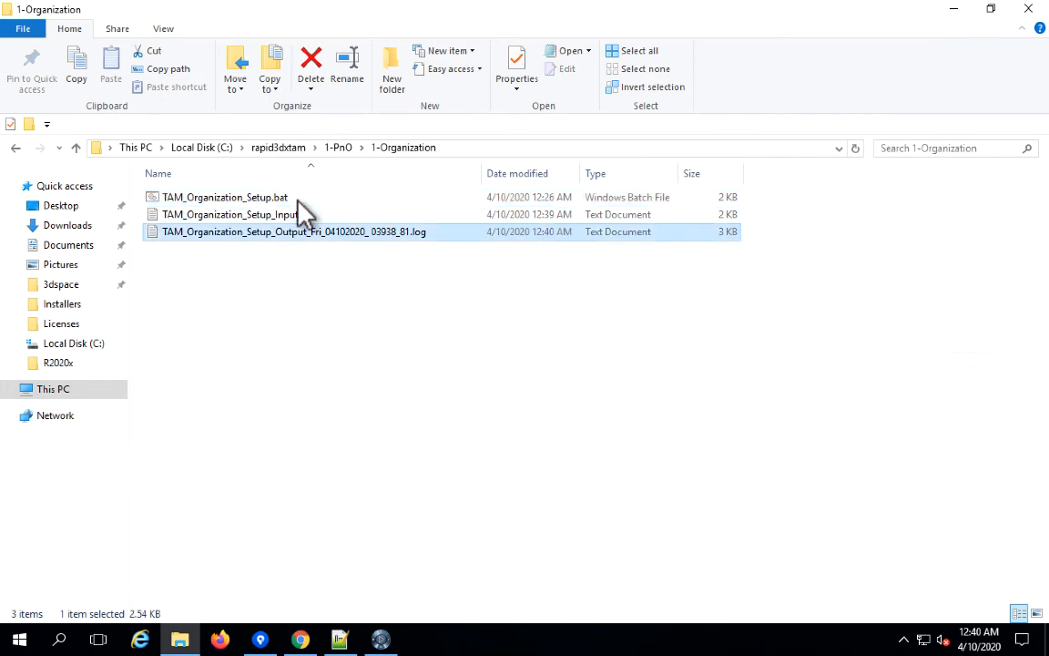
pyautogui.rightClick(307, 233)
pyautogui.press('Return')
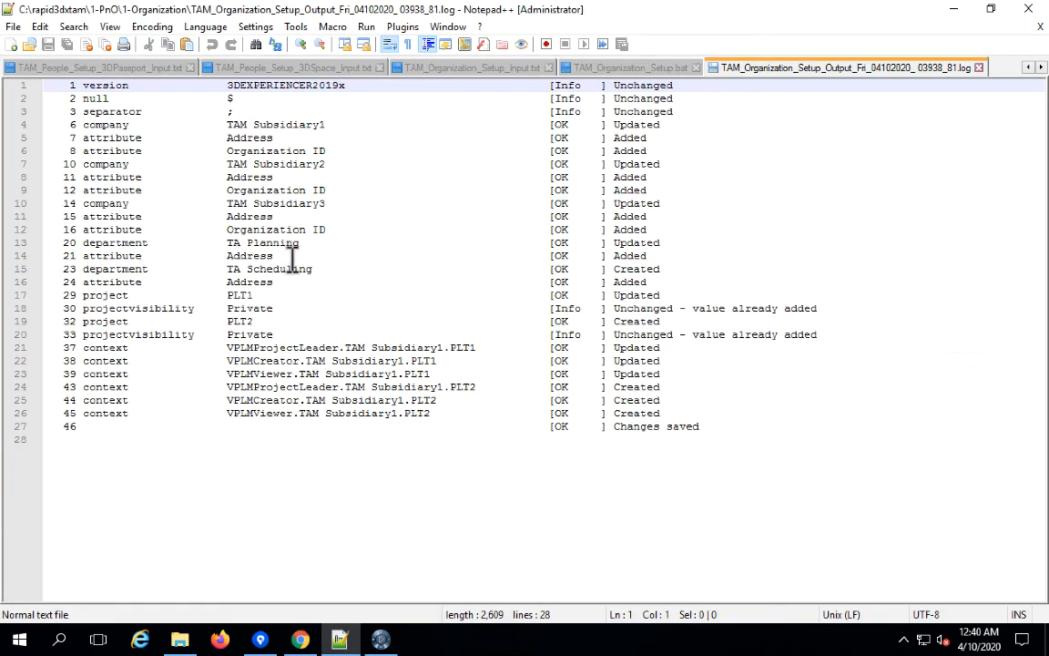
pyautogui.doubleClick(292, 125)
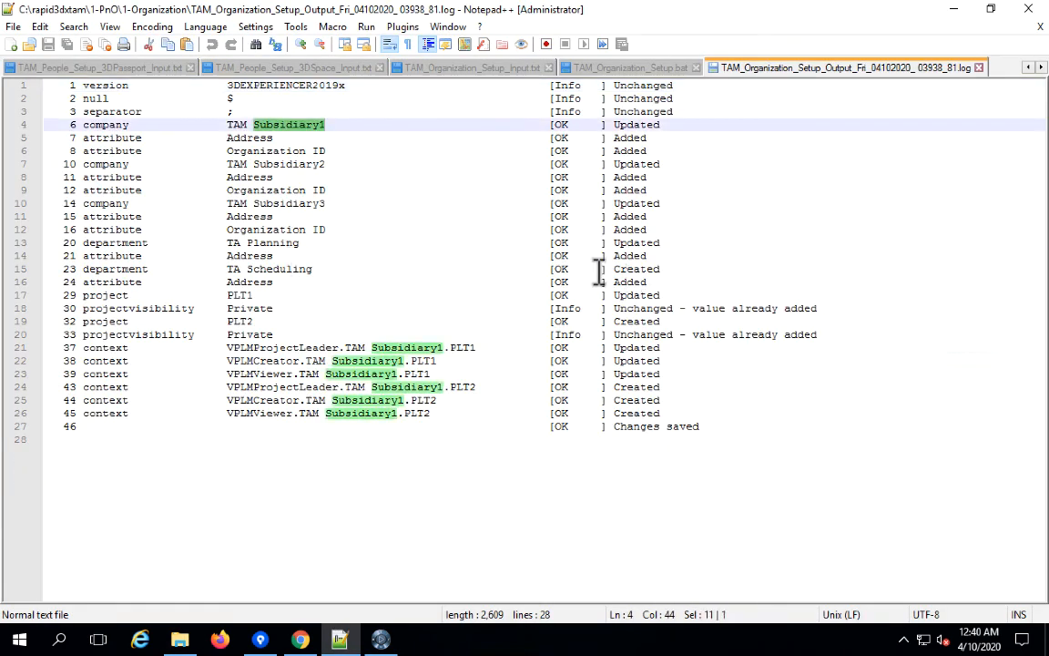
pyautogui.doubleClick(289, 164)
pyautogui.doubleClick(289, 203)
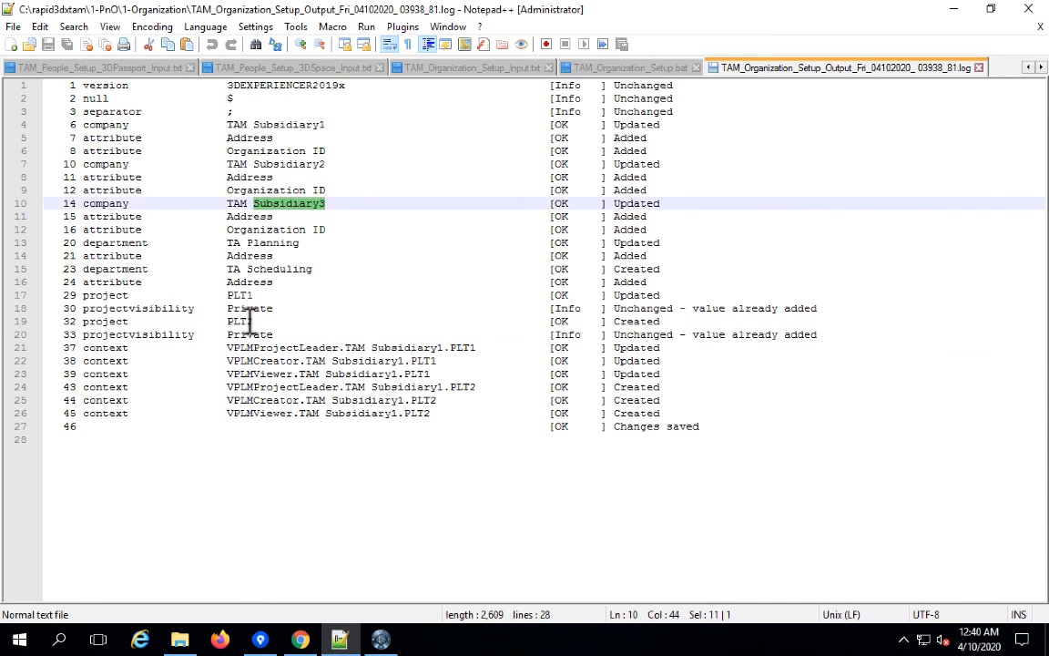
pyautogui.doubleClick(284, 243)
pyautogui.doubleClick(286, 269)
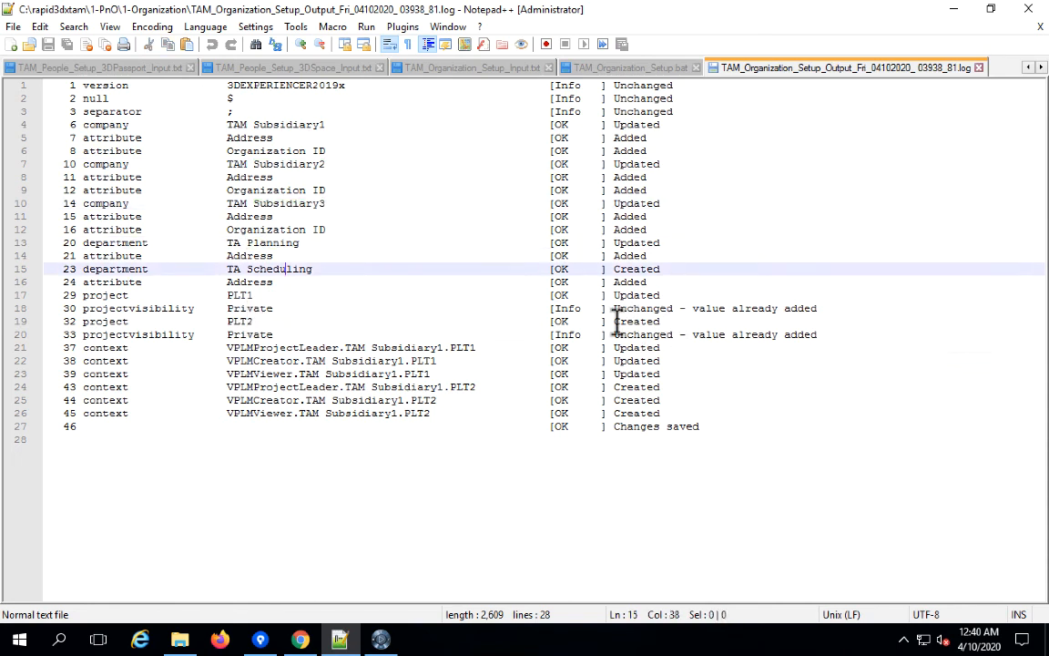
# - Highlight TA Scheduling's Created status and the PLT1 and PLT2 project entries, PLT2 Created
pyautogui.click(661, 269)
pyautogui.hotkey('shift', 'Left')
pyautogui.hotkey('shift', 'Left')
pyautogui.hotkey('shift', 'Left')
pyautogui.hotkey('shift', 'Left')
pyautogui.hotkey('shift', 'Left')
pyautogui.hotkey('shift', 'Left')
pyautogui.hotkey('shift', 'Left')
pyautogui.hotkey('shift', 'Left')
pyautogui.hotkey('shift', 'Left')
pyautogui.hotkey('shift', 'Left')
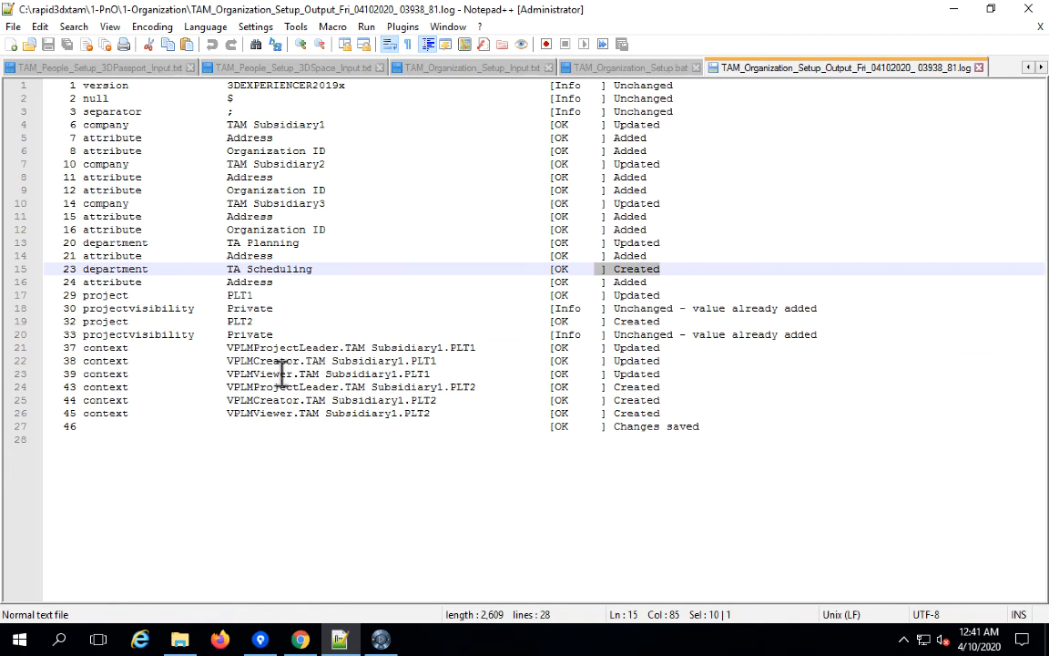
pyautogui.doubleClick(239, 295)
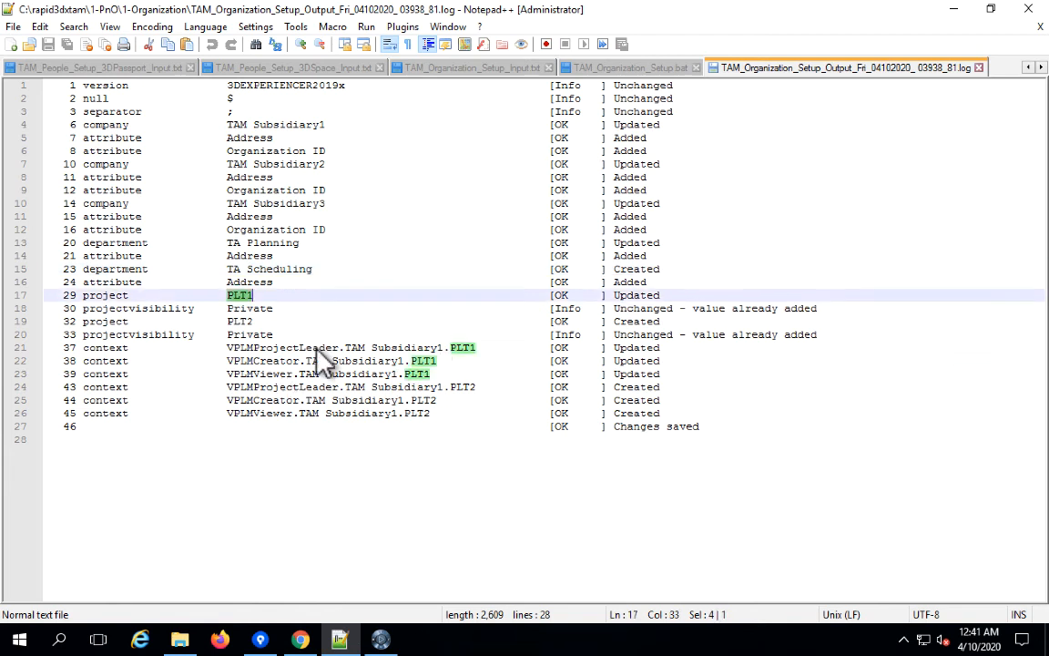
pyautogui.doubleClick(240, 321)
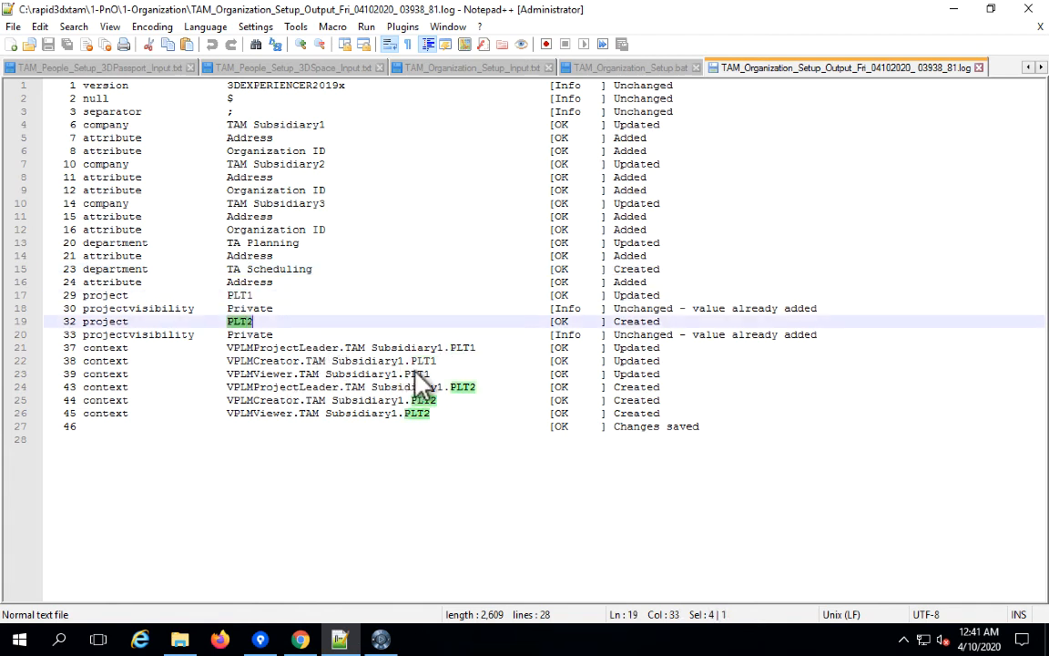
pyautogui.moveTo(661, 321); pyautogui.dragTo(626, 321)
pyautogui.hotkey('shift', 'Left')
pyautogui.hotkey('shift', 'Left')
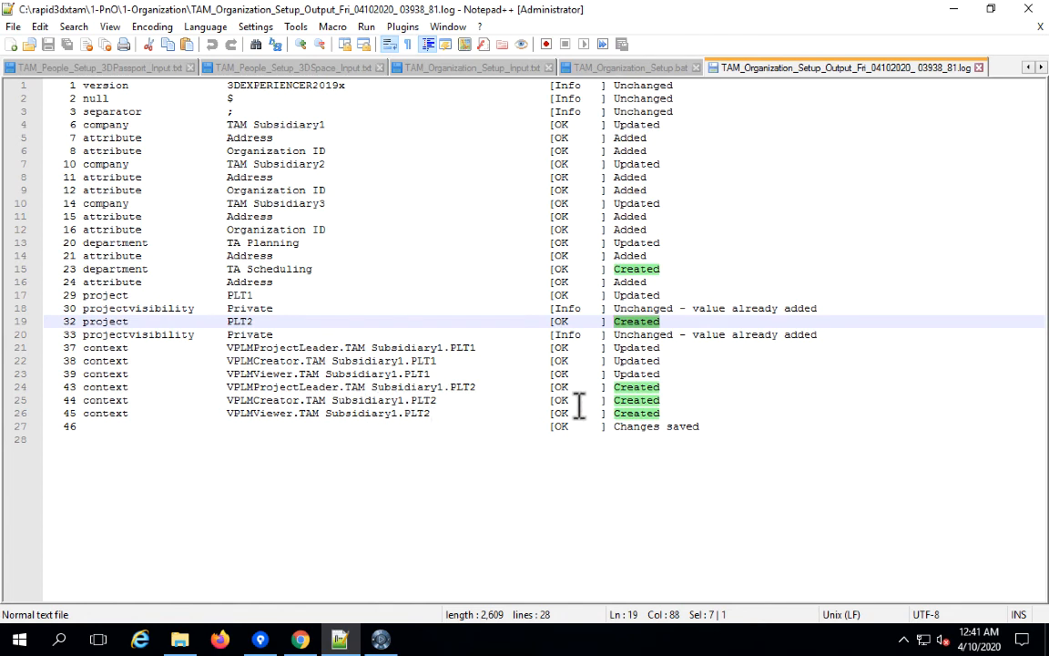
# - Review the PLT1 context lines with their Updated and Created statuses, then return to File Explorer
pyautogui.moveTo(443, 375); pyautogui.dragTo(319, 348)
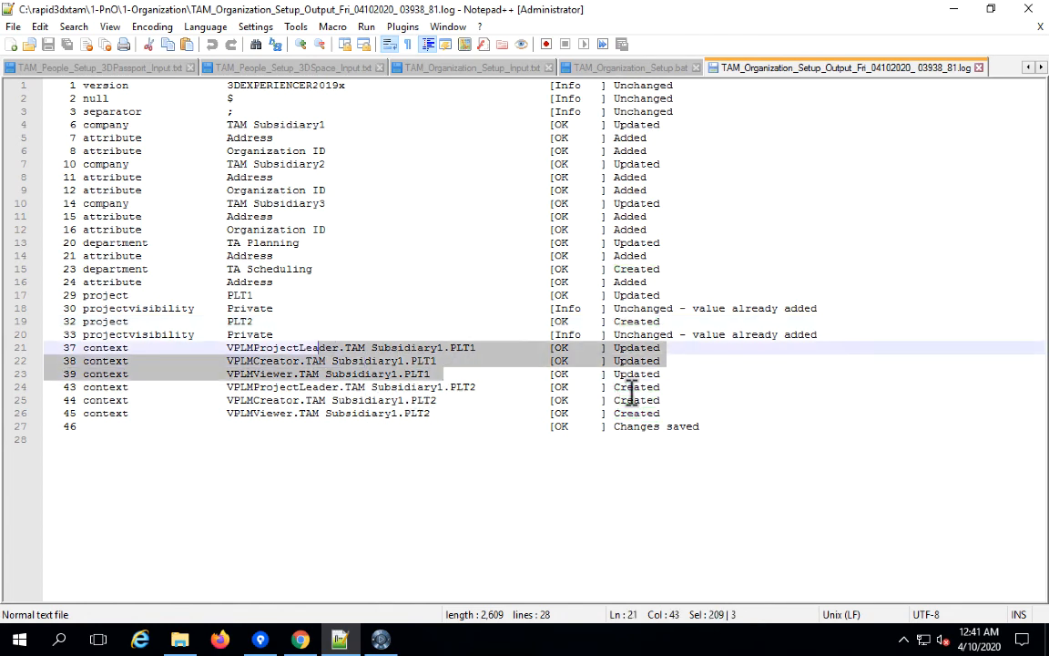
pyautogui.press('Down')
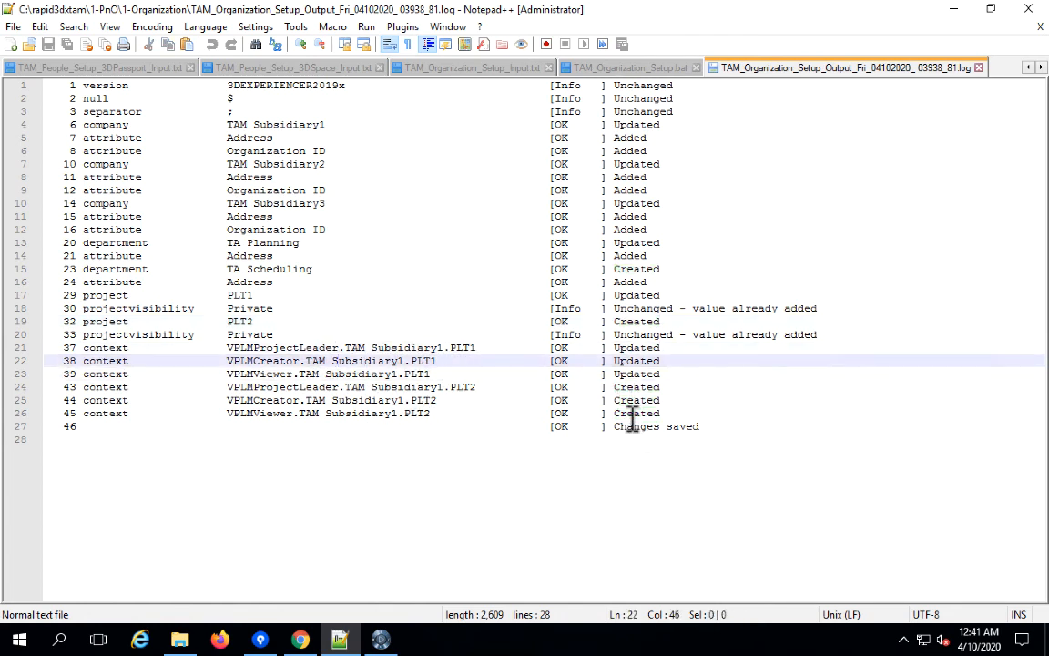
pyautogui.doubleClick(615, 374)
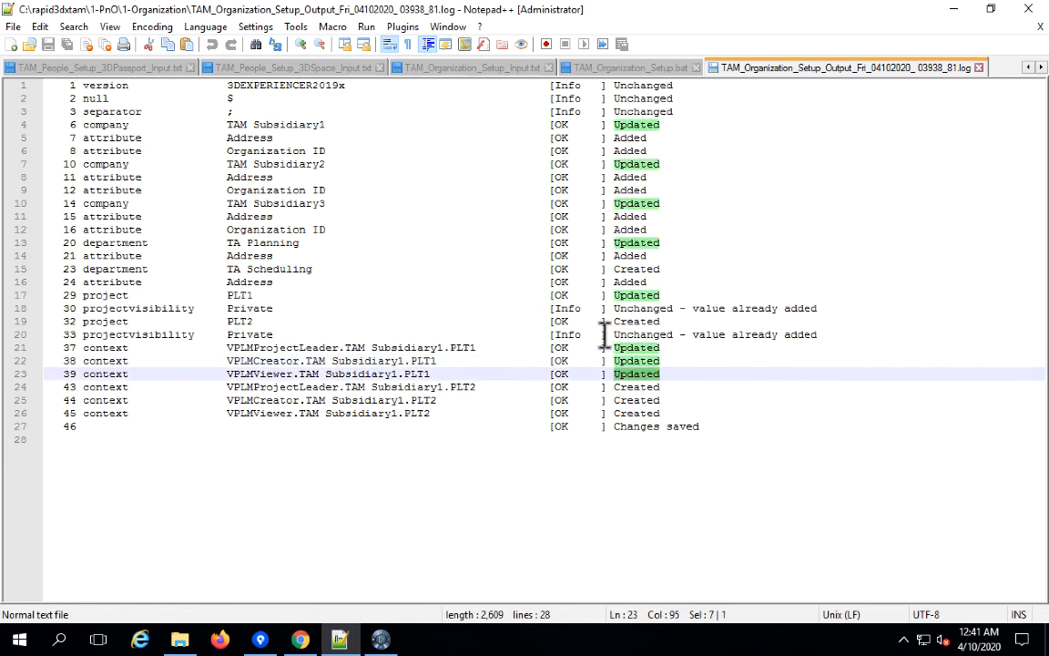
pyautogui.press('Down')
pyautogui.press('Down')
pyautogui.press('Down')
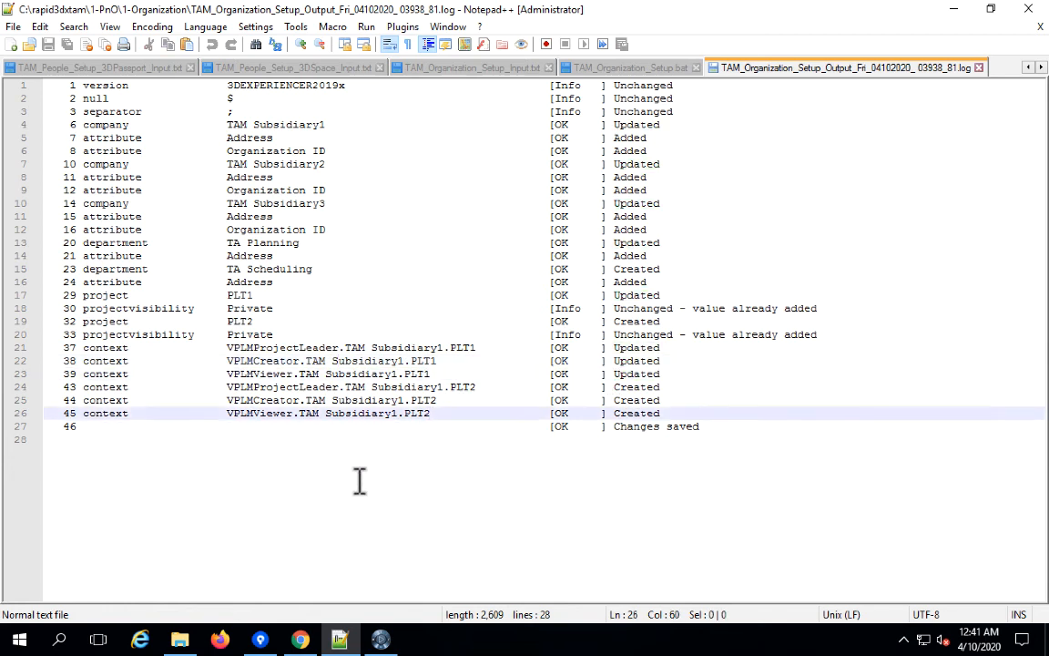
pyautogui.press('Up')
pyautogui.press('Up')
pyautogui.press('End')
pyautogui.hotkey('ctrl', 'shift', 'Left')
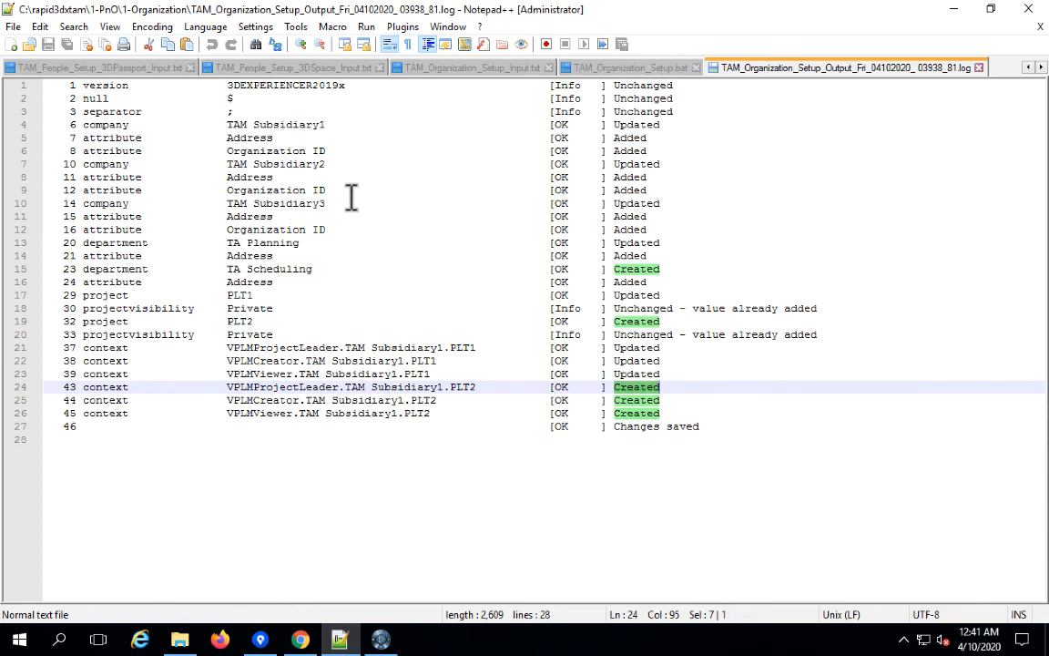
pyautogui.hotkey('alt', 'Tab')
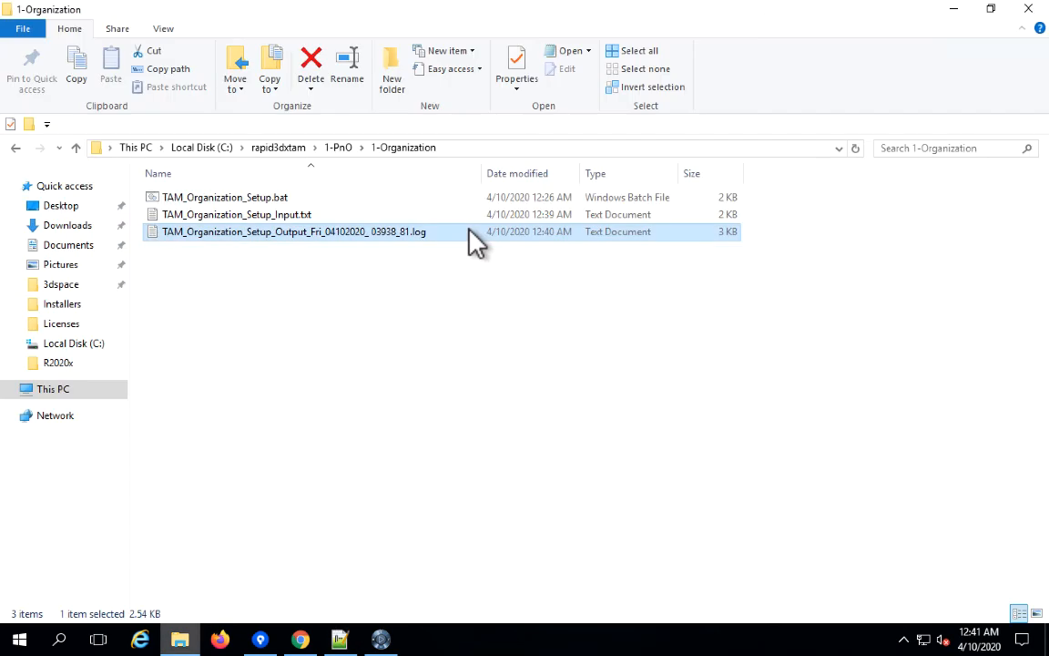
# - Copy the 1-Organization folder's full path from File Explorer
pyautogui.hotkey('alt', 'Up')
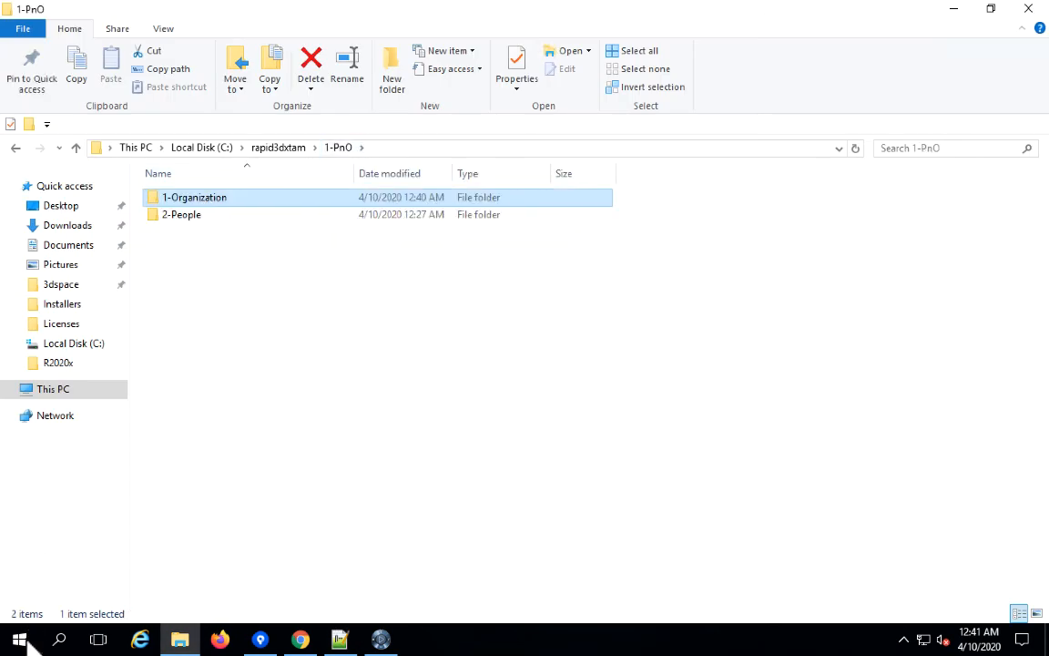
pyautogui.press('Return')
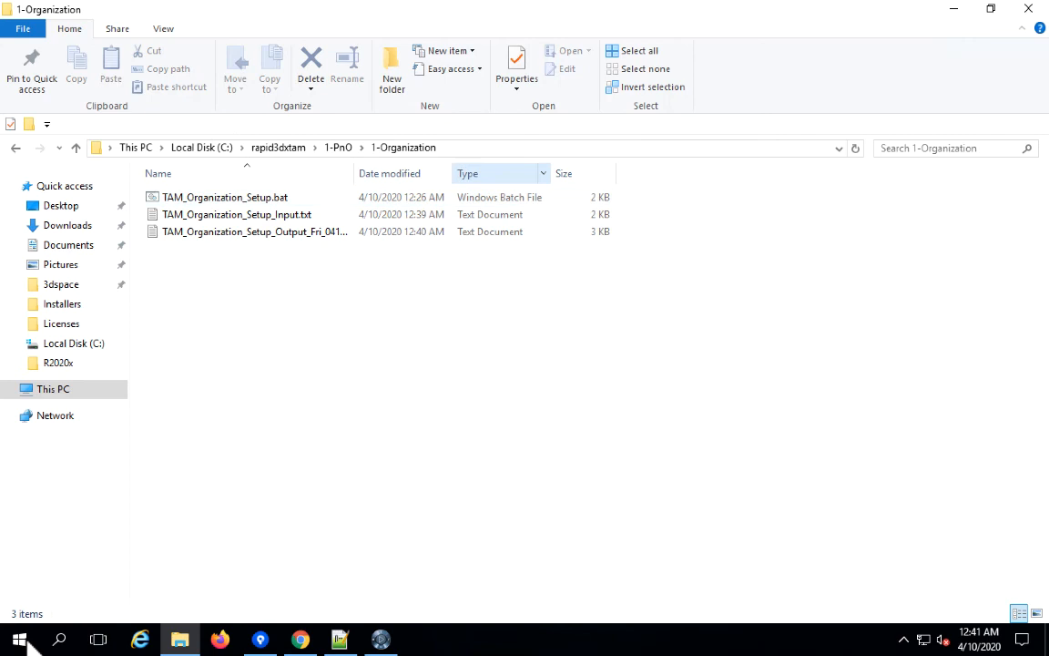
pyautogui.click(159, 233)
pyautogui.click(187, 153)
pyautogui.hotkey('ctrl', 'c')
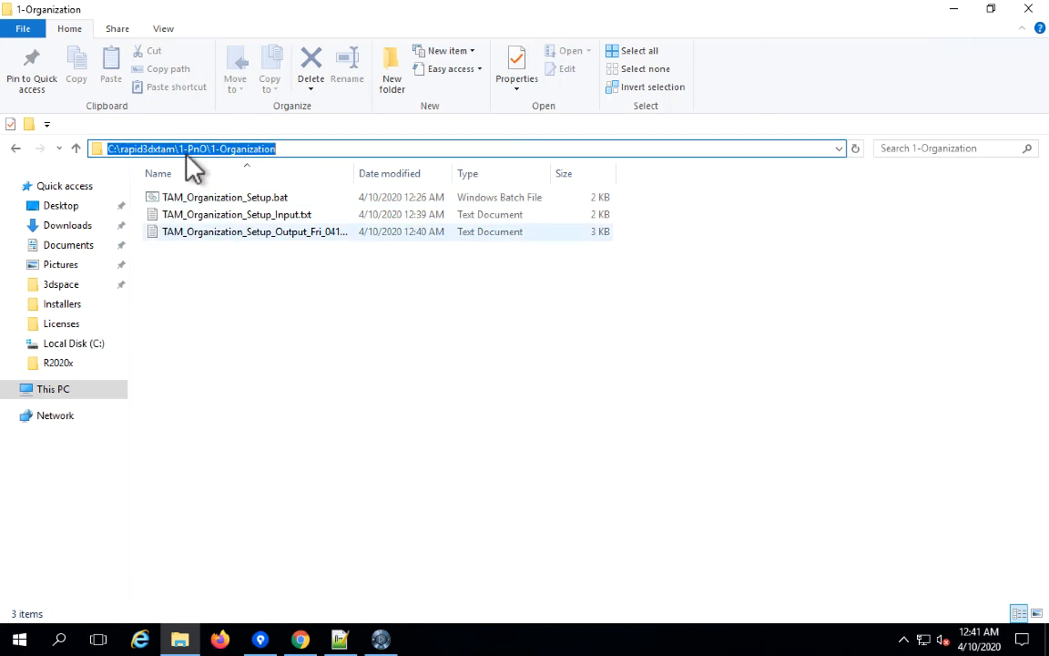
pyautogui.click(674, 201)
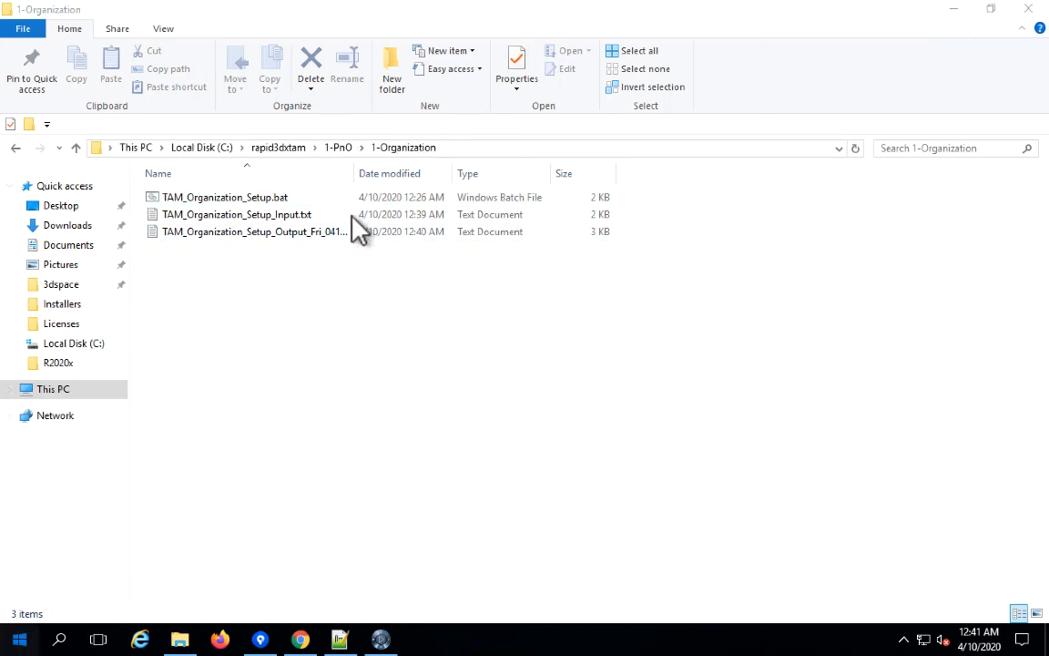
# - Open an administrator Command Prompt and cd into the 1-Organization folder
pyautogui.click(20, 639)
pyautogui.click(281, 198)
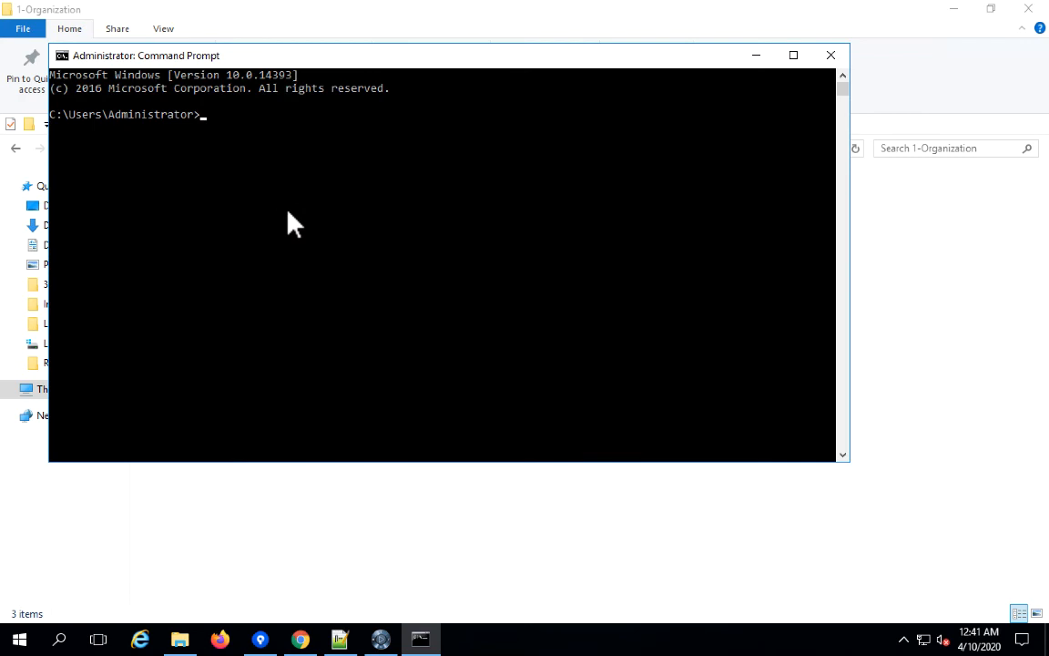
pyautogui.write('cd')
pyautogui.hotkey('ctrl', 'v')
pyautogui.press('Return')
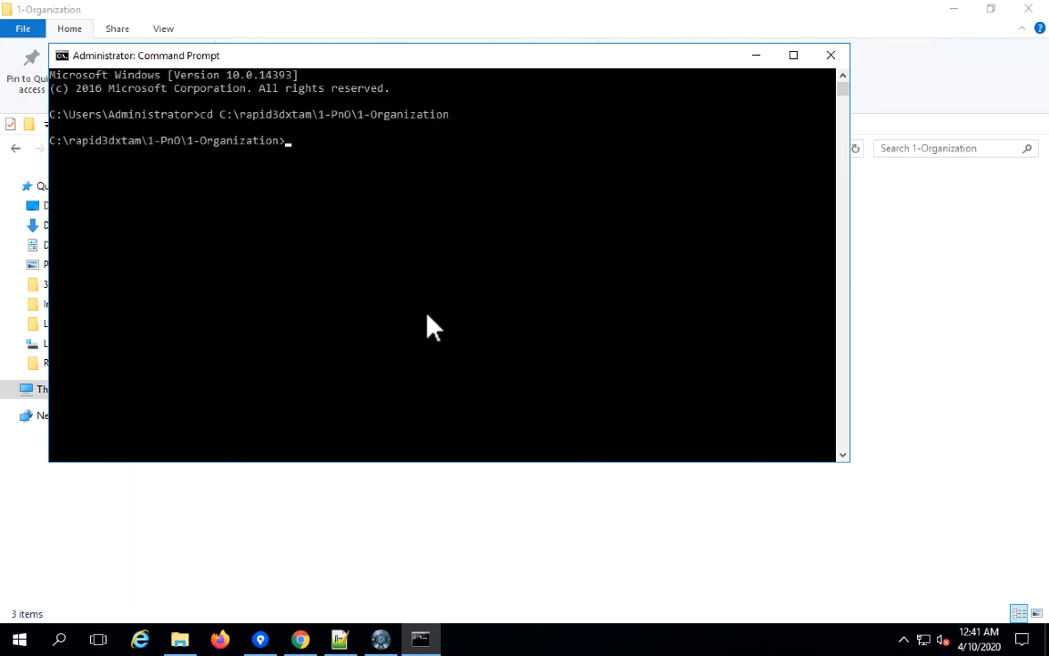
# - Enter TAM_Organization_Setup followed by the admin password at the prompt
pyautogui.hotkey('alt', 'Tab')
pyautogui.press('Tab')
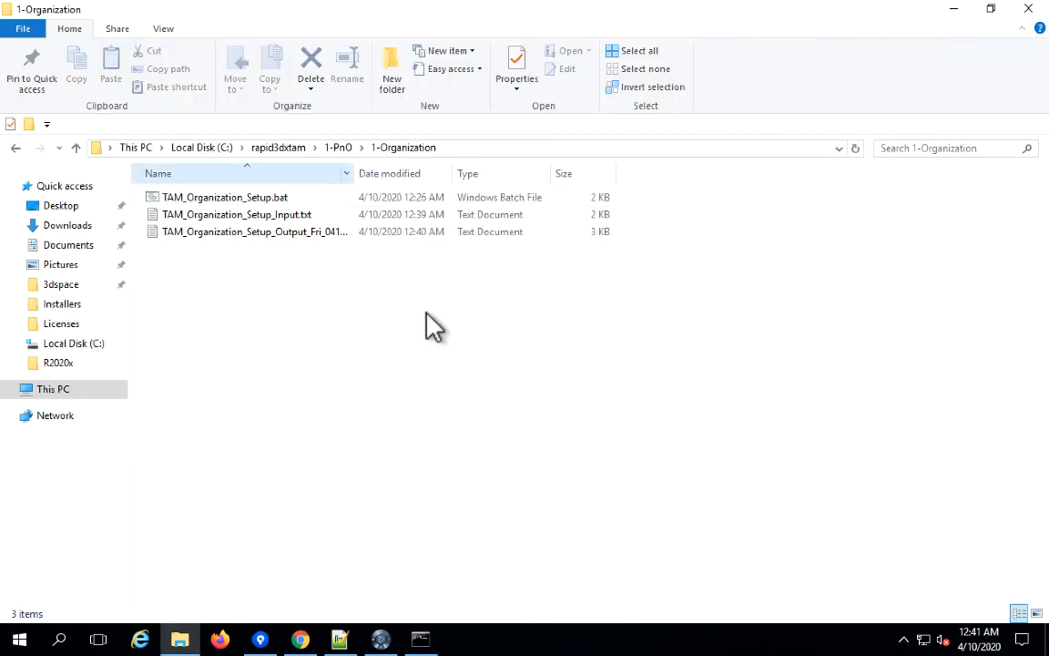
pyautogui.press('Tab')
pyautogui.press('Down')
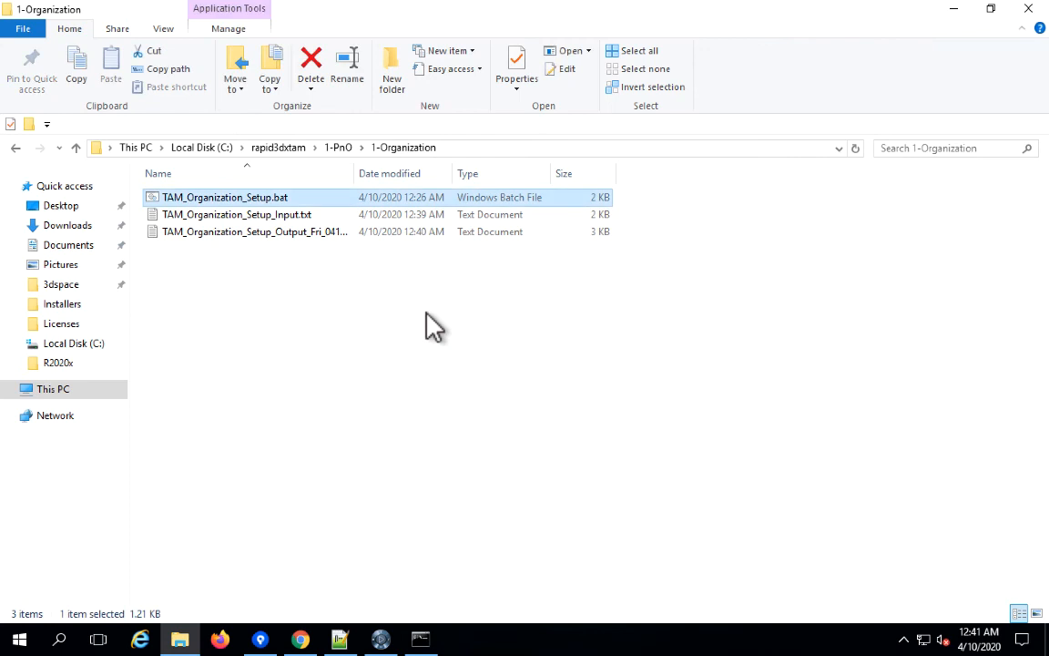
pyautogui.press('F2')
pyautogui.click(390, 524)
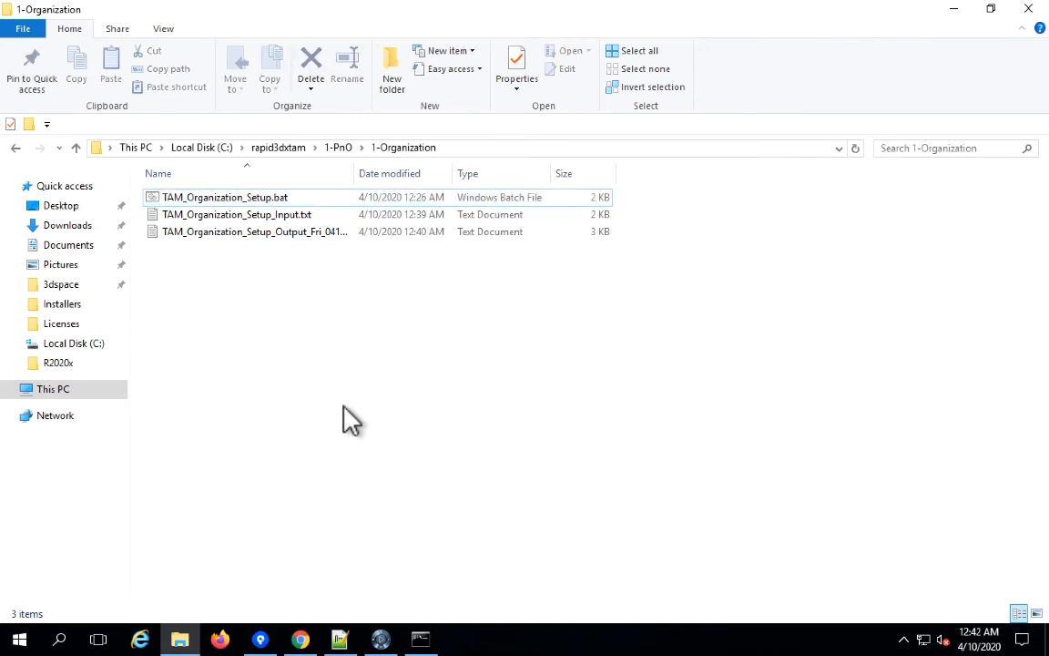
pyautogui.hotkey('alt', 'Tab')
pyautogui.write('TAM_Organization_Setup')
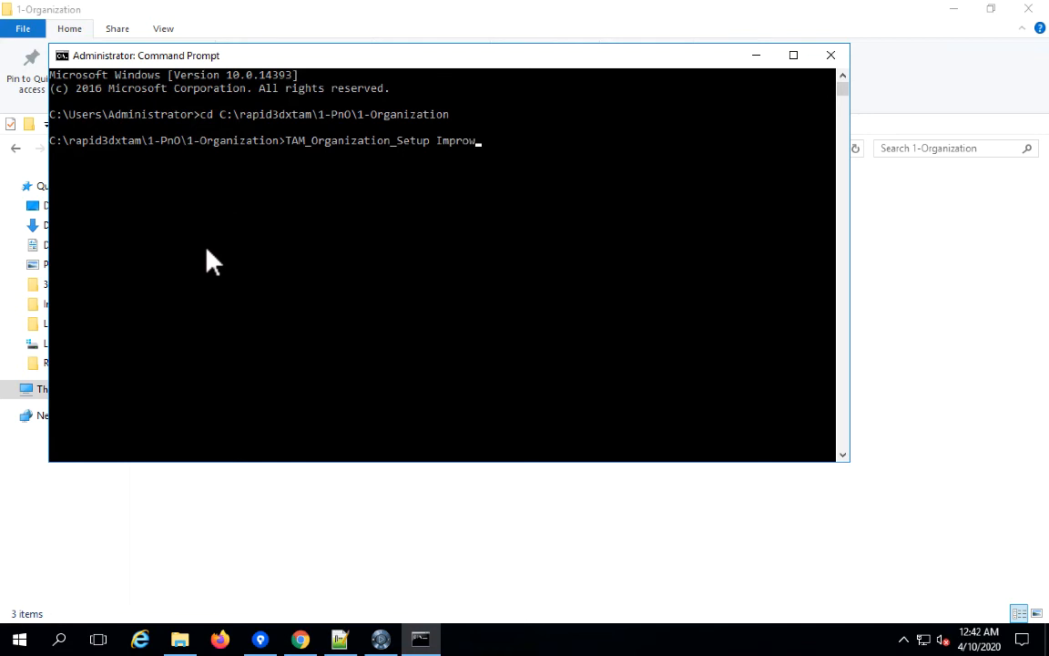
# - Browse to C:\3DEXPERIENCE\R2020x in File Explorer and copy its path
pyautogui.click(381, 546)
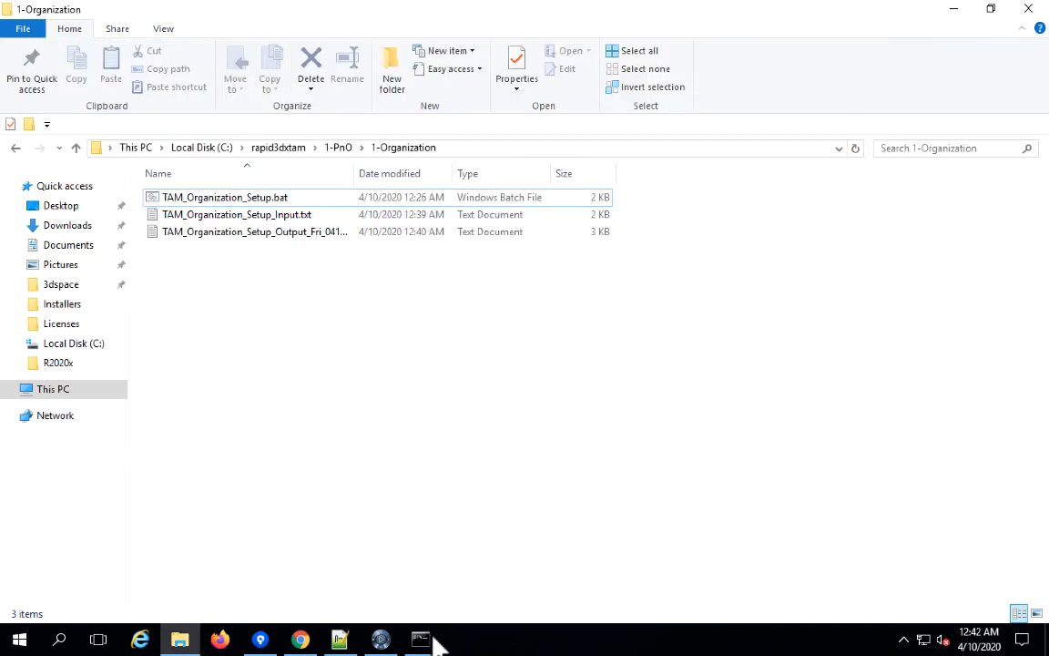
pyautogui.click(201, 147)
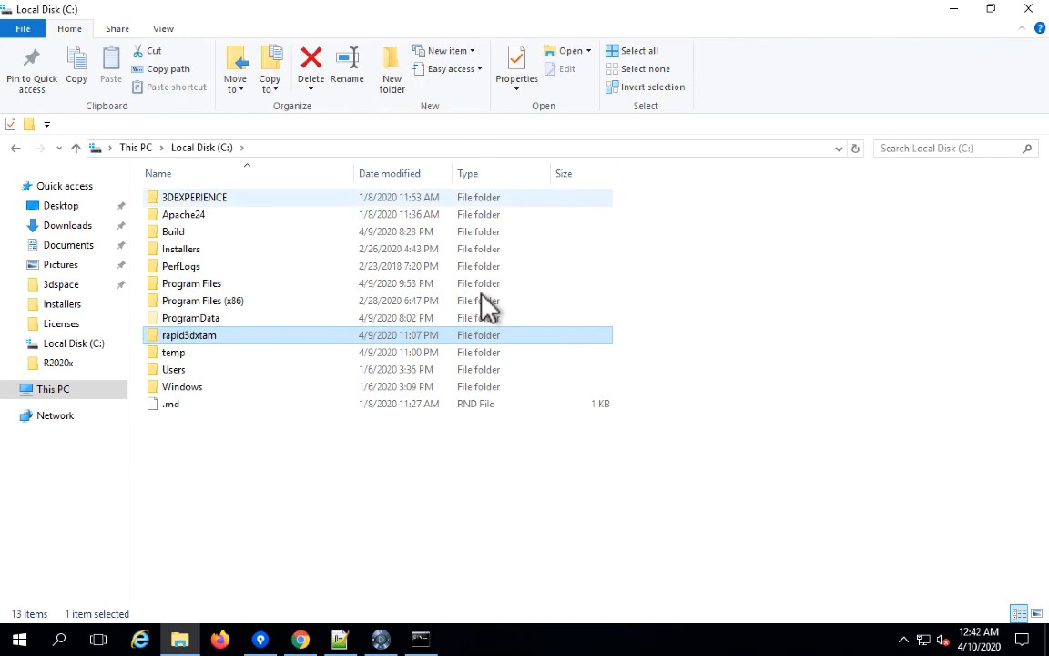
pyautogui.doubleClick(194, 198)
pyautogui.doubleClick(177, 248)
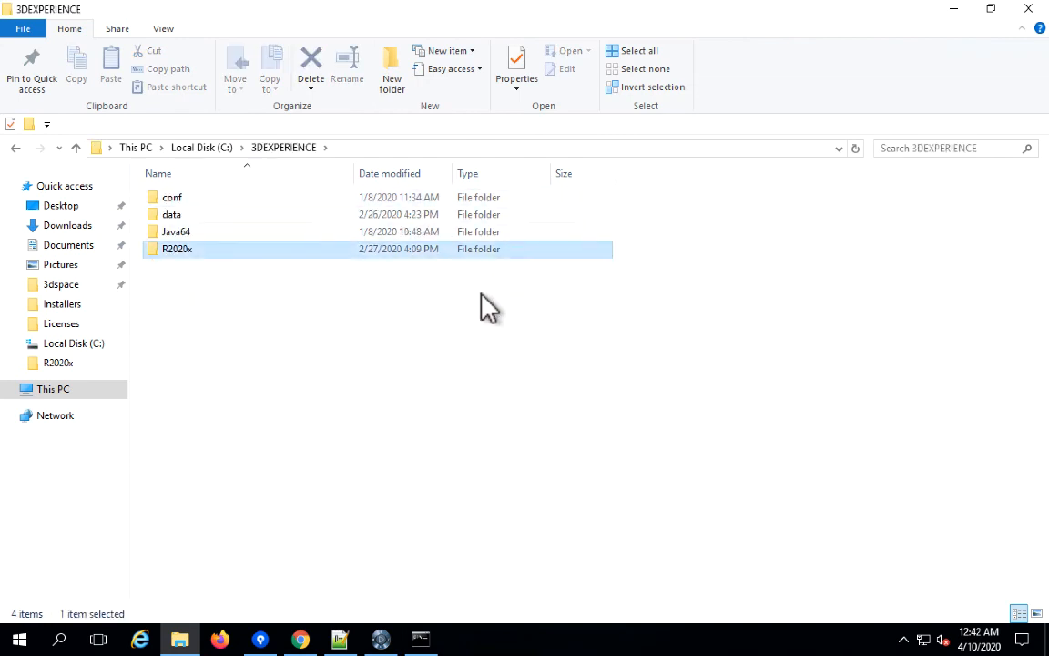
pyautogui.hotkey('alt', 'd')
pyautogui.hotkey('ctrl', 'c')
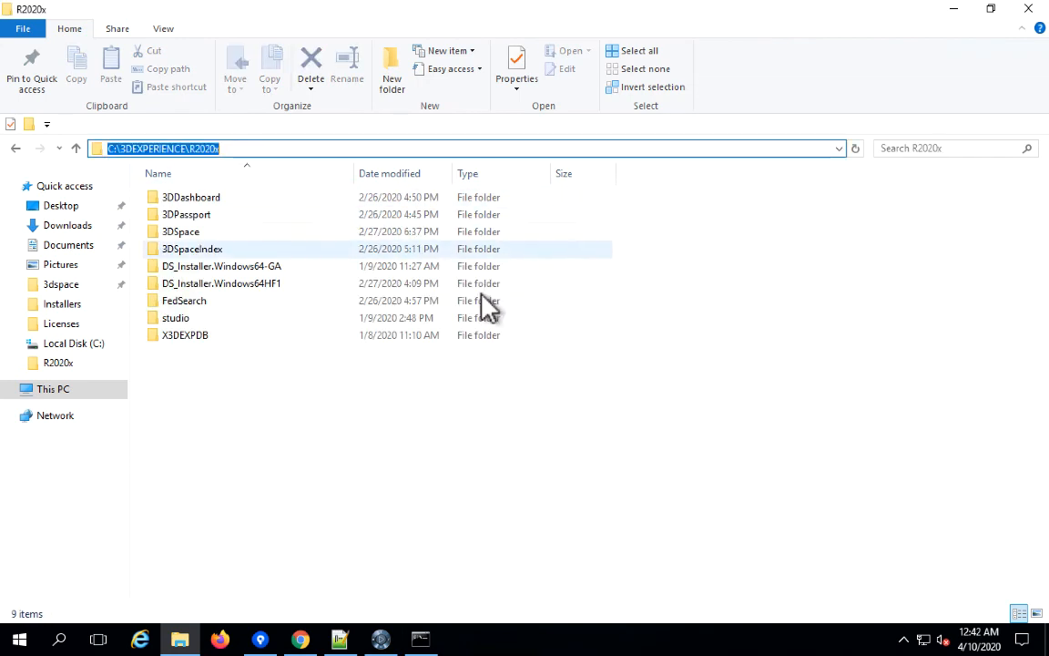
pyautogui.hotkey('alt', 'Tab')
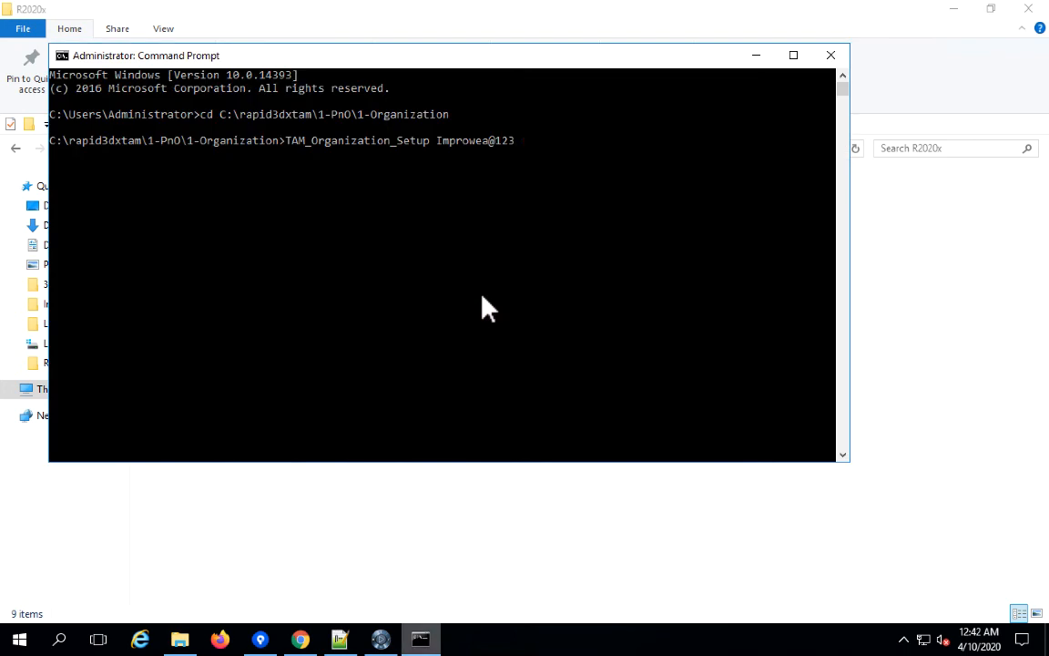
# - Append C:\3DEXPERIENCE\R2020x to the setup command, run it, and check the Changes saved result
pyautogui.hotkey('ctrl', 'v')
pyautogui.press('Return')
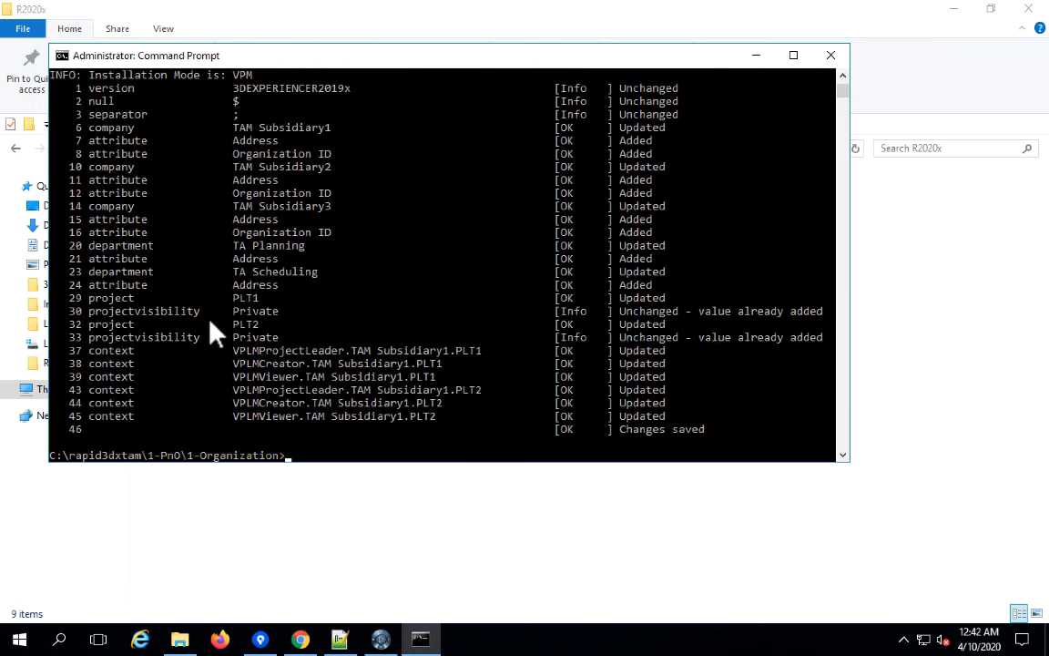
pyautogui.hotkey('alt', 'Tab')
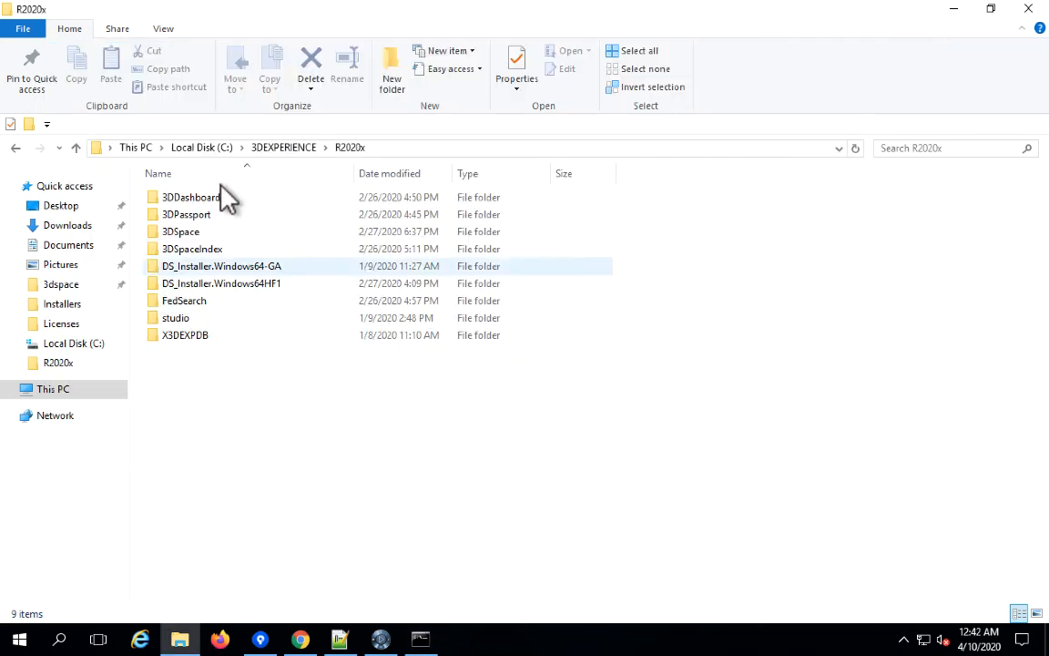
# - Browse from Local Disk (C:) to the rapid3dxtam\1-PnO\1-Organization folder
pyautogui.hotkey('alt', 'Up')
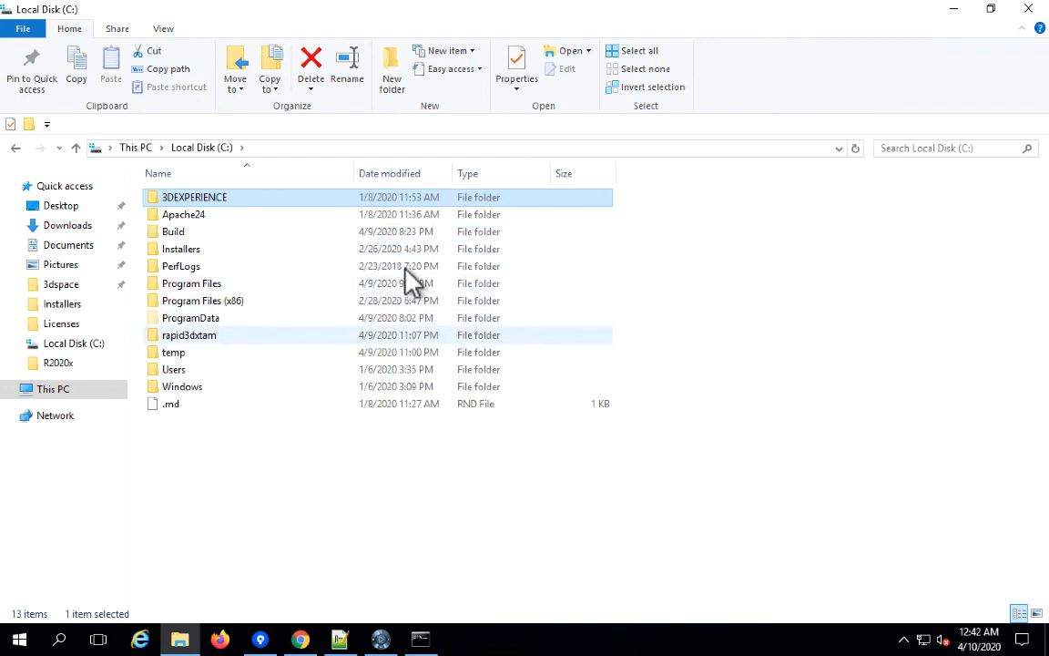
pyautogui.click(410, 335)
pyautogui.press('Return')
pyautogui.press('Down')
pyautogui.press('Down')
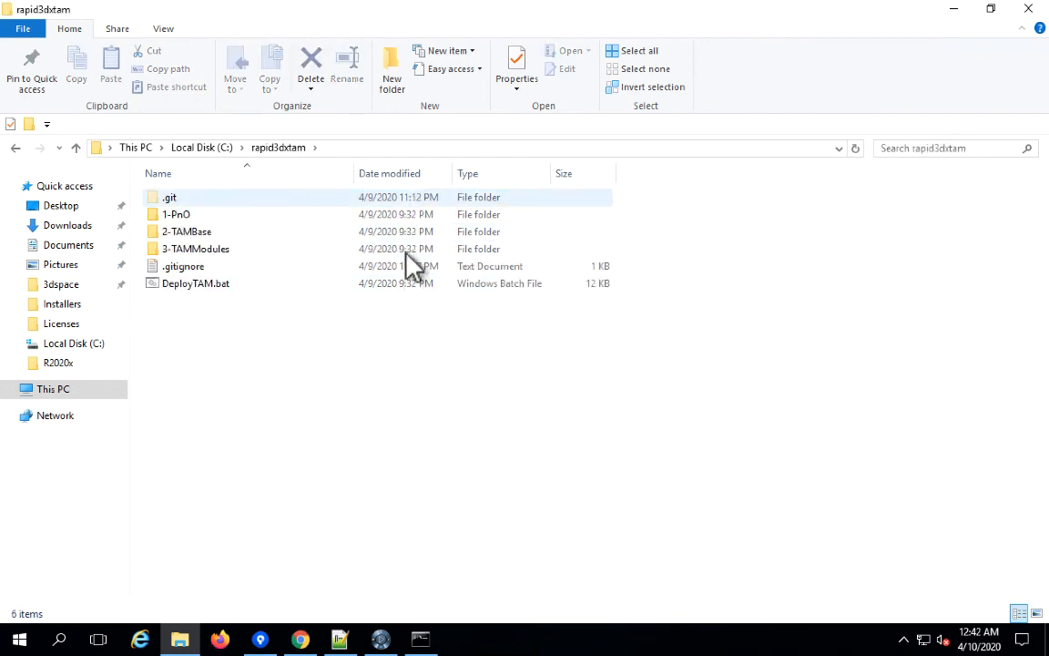
pyautogui.press('Return')
pyautogui.press('Up')
pyautogui.press('Return')
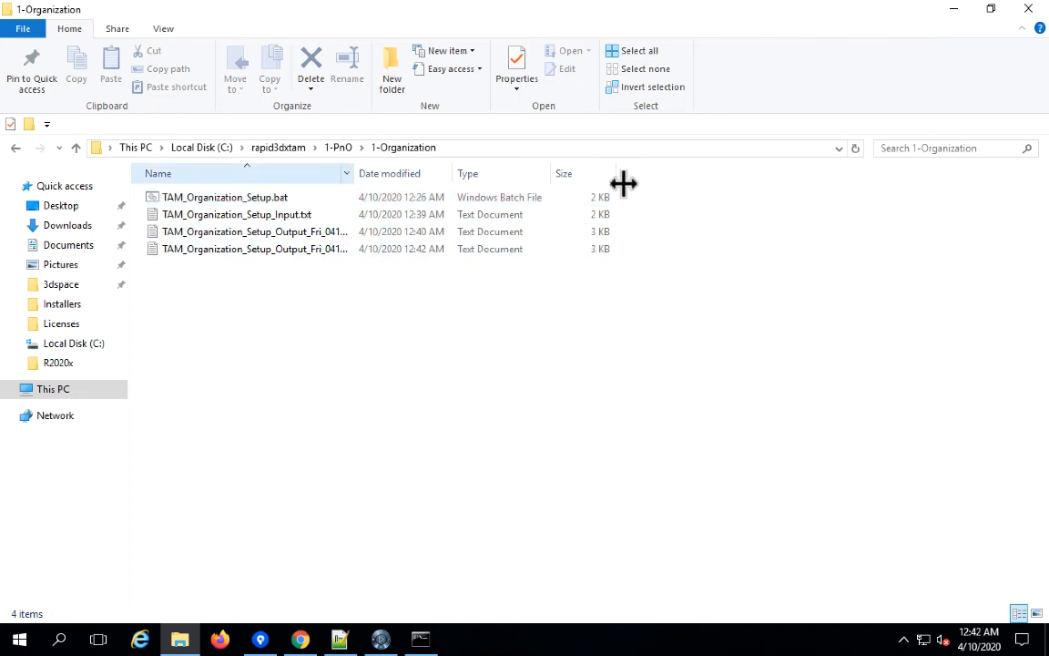
# - Auto-fit the columns and open the newest TAM_Organization_Setup output log with Notepad++
pyautogui.hotkey('ctrl', '+')
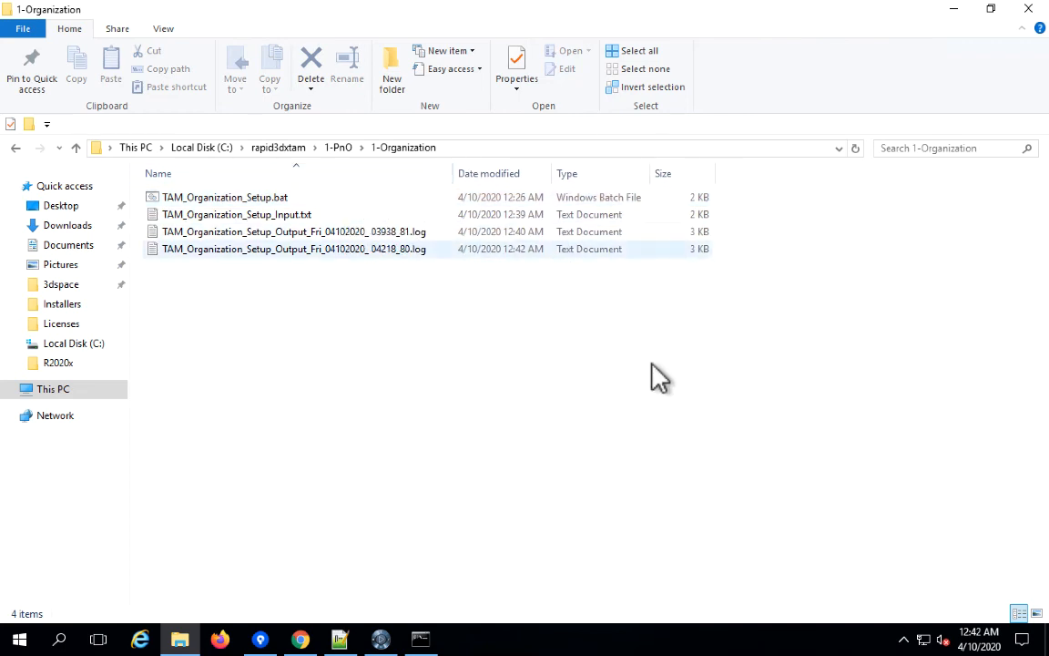
pyautogui.rightClick(405, 252)
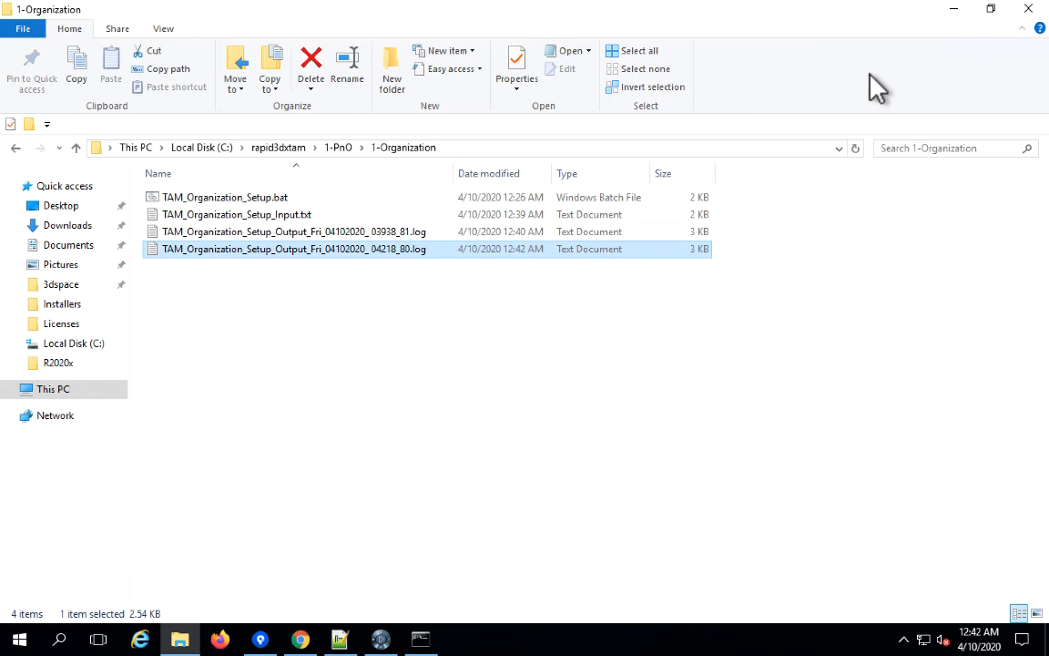
pyautogui.click(478, 300)
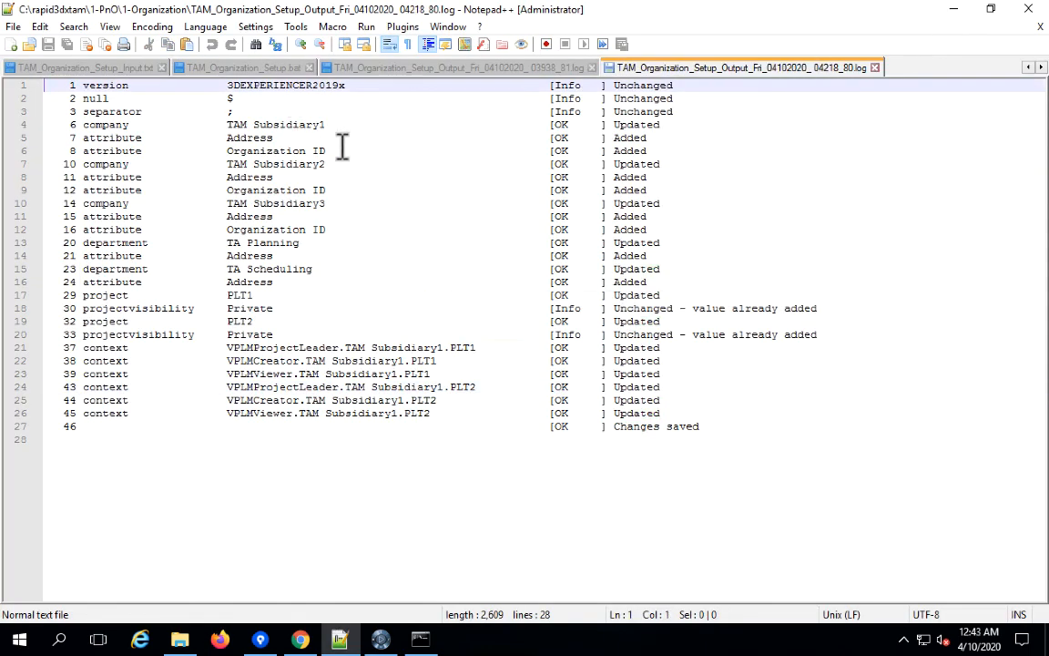
# - Highlight the 'Updated' results, close the output log, and go back up to 1-PnO in Explorer
pyautogui.doubleClick(636, 387)
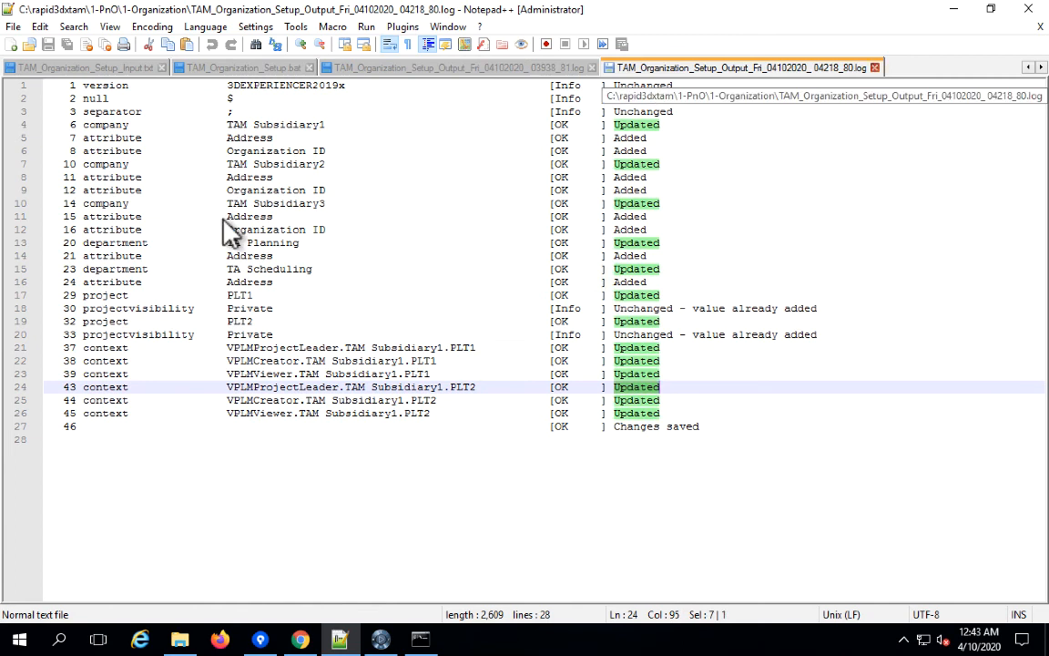
pyautogui.hotkey('ctrl', 'w')
pyautogui.hotkey('ctrl', 'w')
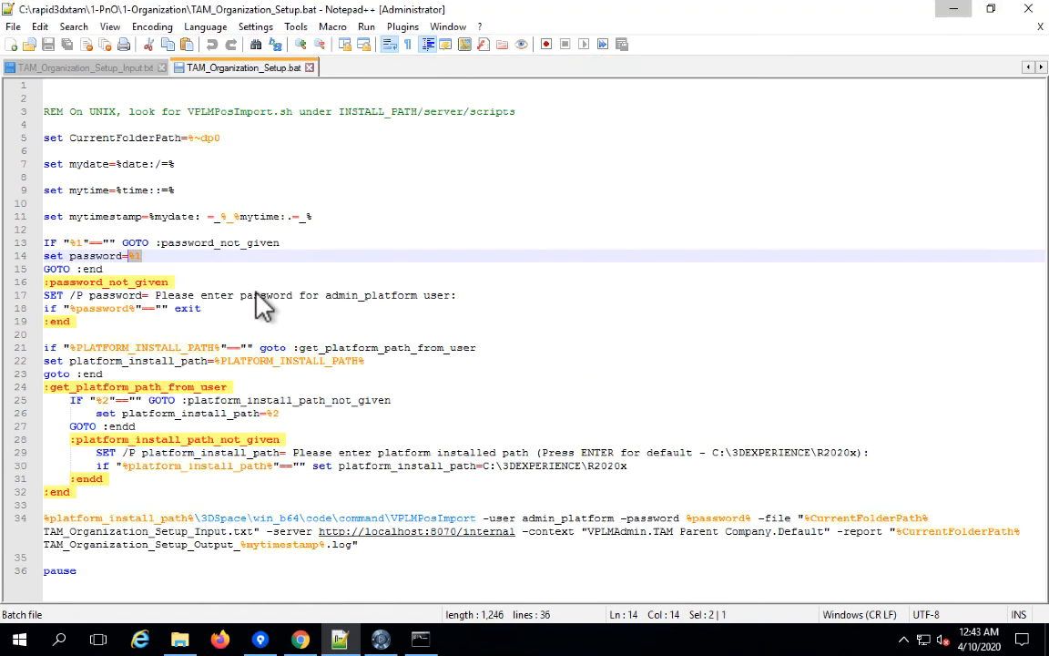
pyautogui.hotkey('alt', 'Tab')
pyautogui.hotkey('alt', 'Up')
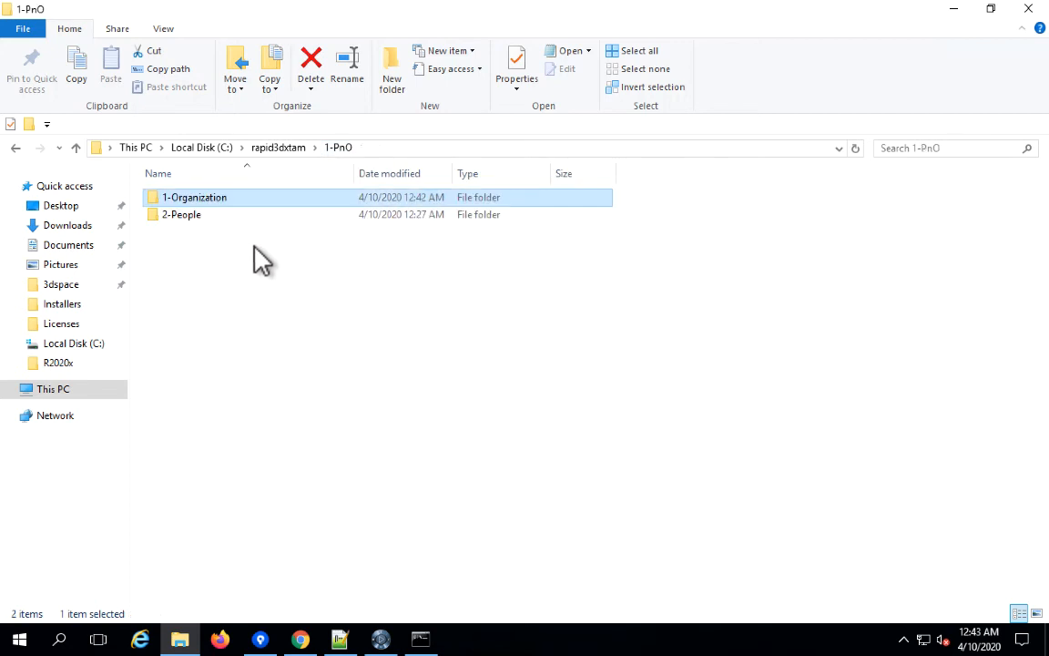
# - Enter the 2-People folder and open TAM_People_Setup_3DSpace_Input.txt via Edit with Notepad++
pyautogui.press('Down')
pyautogui.press('Return')
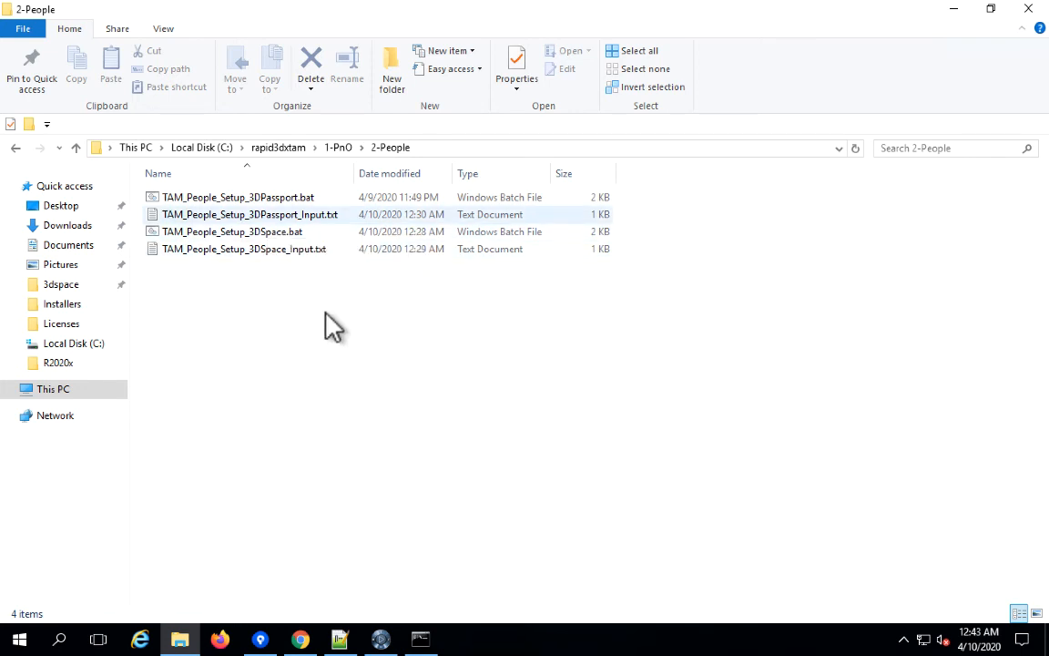
pyautogui.click(305, 215)
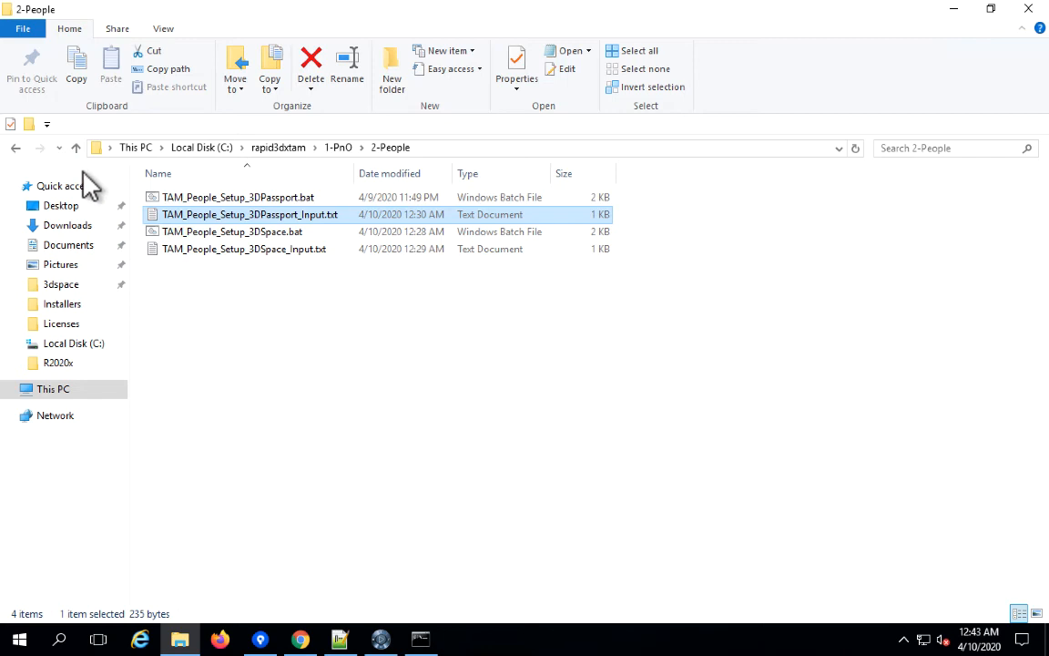
pyautogui.press('Down')
pyautogui.press('Down')
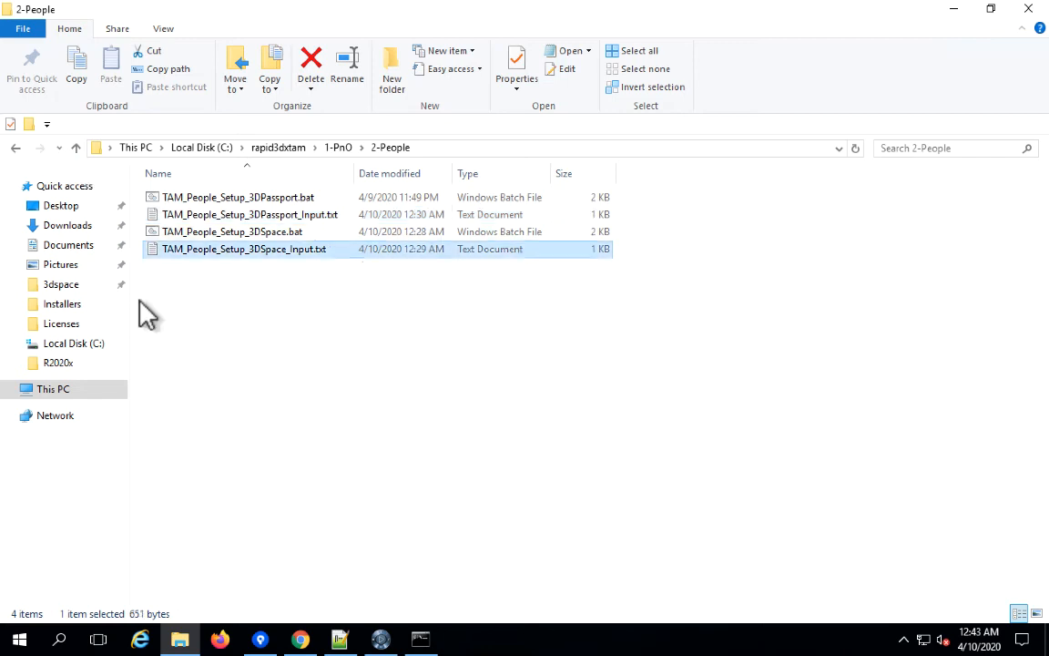
pyautogui.hotkey('shift', 'F10')
pyautogui.press('Down')
pyautogui.press('Down')
pyautogui.press('Down')
pyautogui.press('Down')
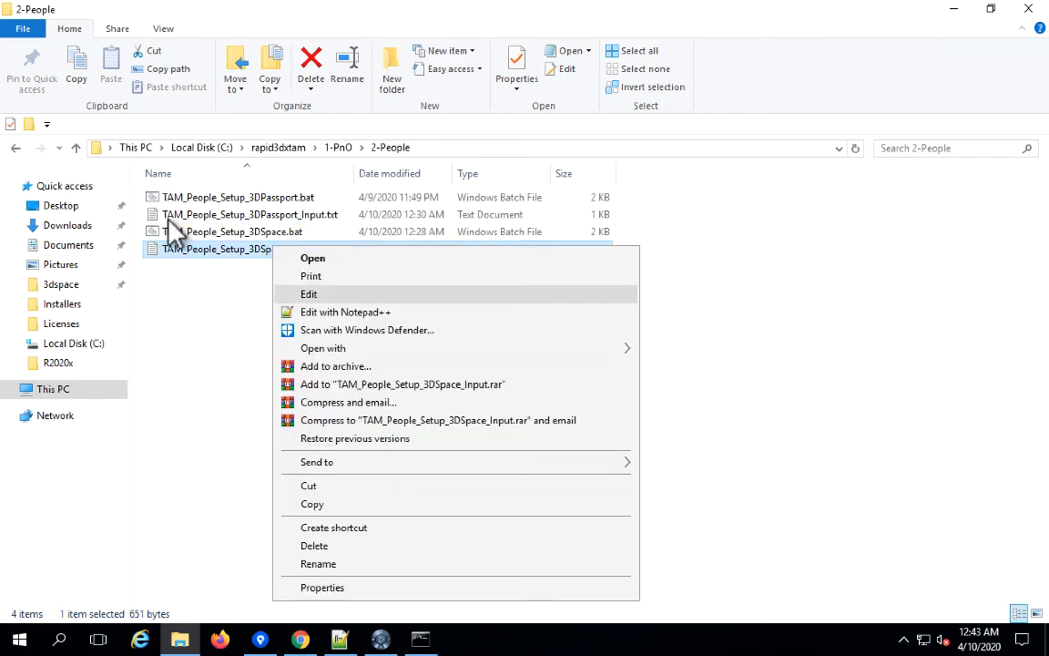
pyautogui.press('Return')
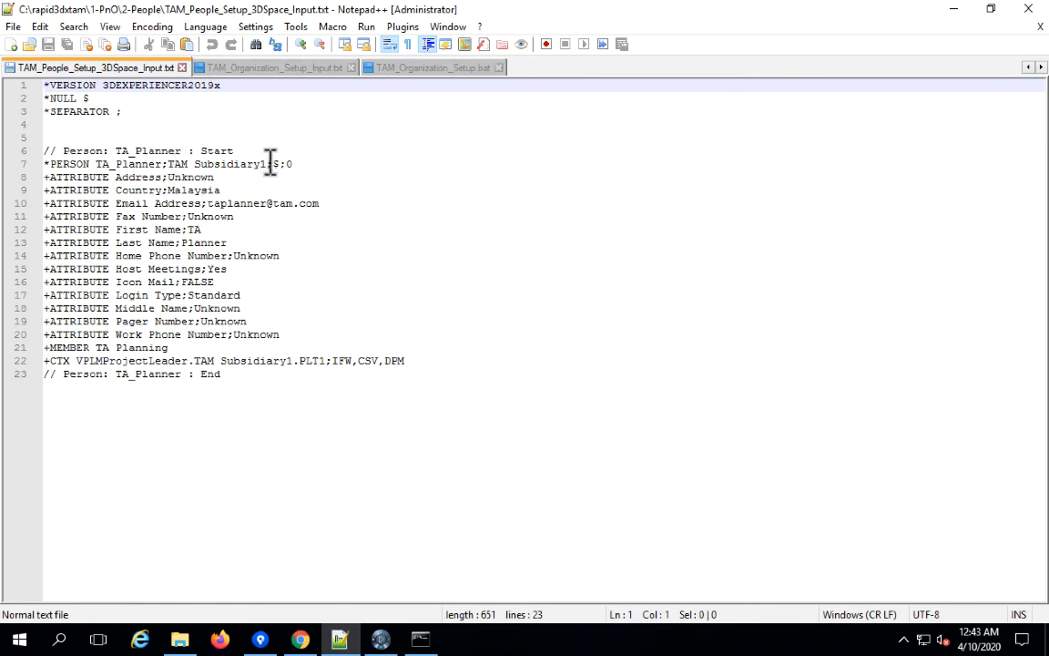
# - Inspect the TA_Planner name, TAM Subsidiary1 company and e-mail user name fields
pyautogui.doubleClick(146, 164)
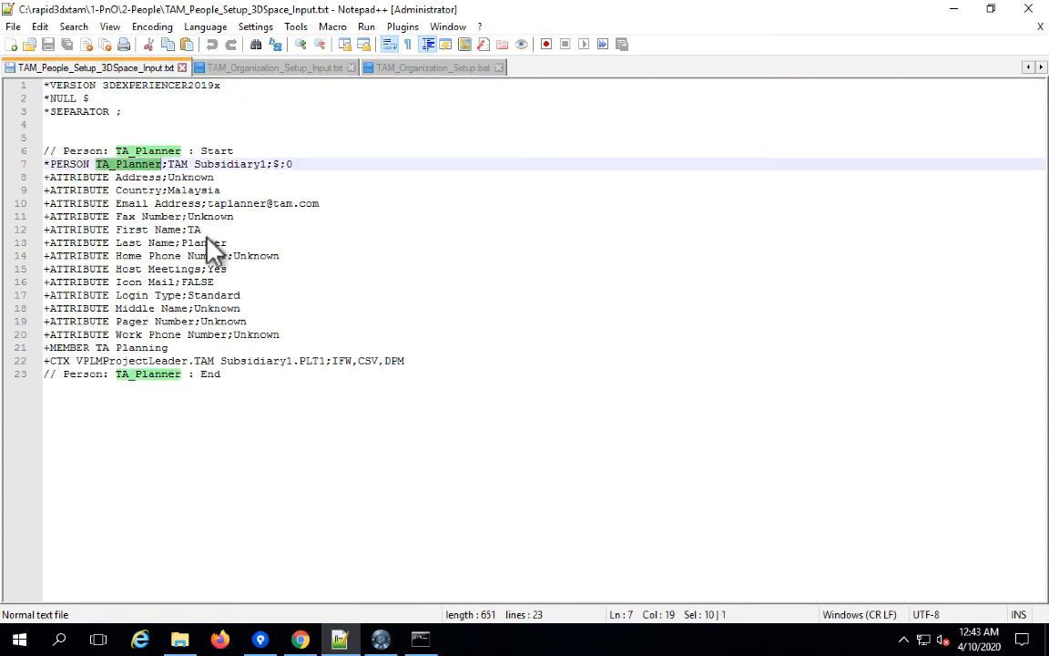
pyautogui.press('Right')
pyautogui.press('Right')
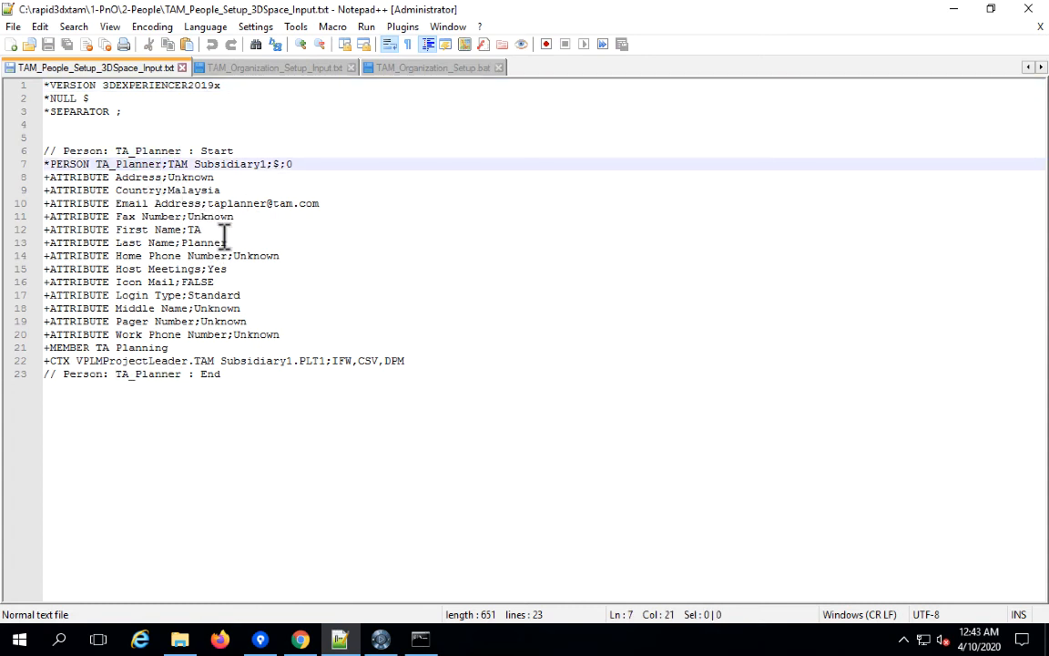
pyautogui.hotkey('ctrl', 'shift', 'Right')
pyautogui.hotkey('ctrl', 'shift', 'Right')
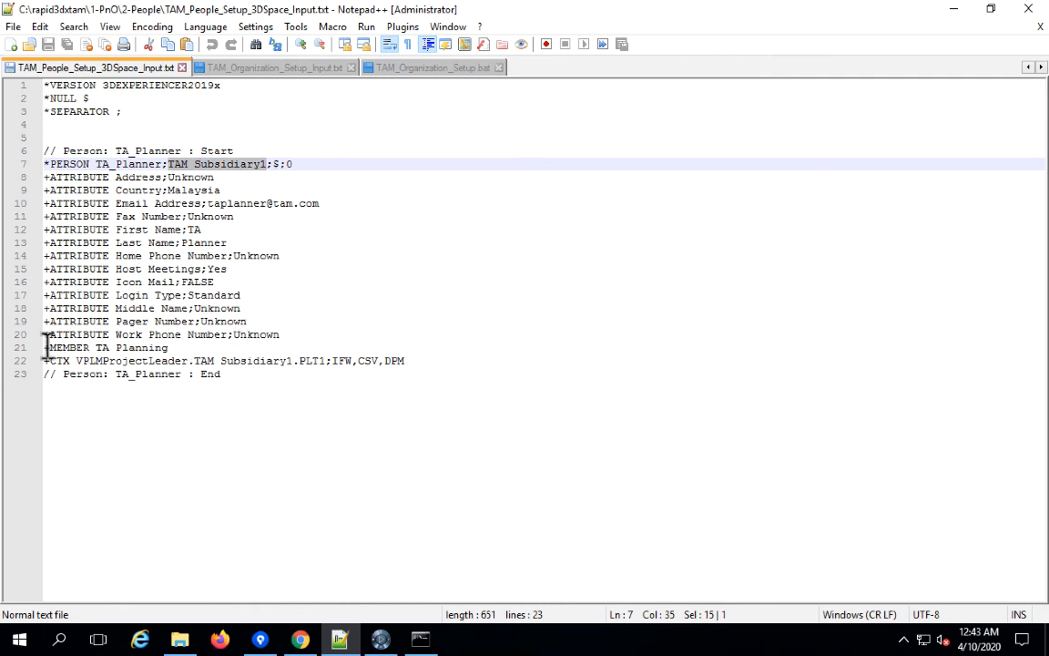
pyautogui.press('Down')
pyautogui.press('Down')
pyautogui.press('Down')
pyautogui.hotkey('ctrl', 'shift', 'Left')
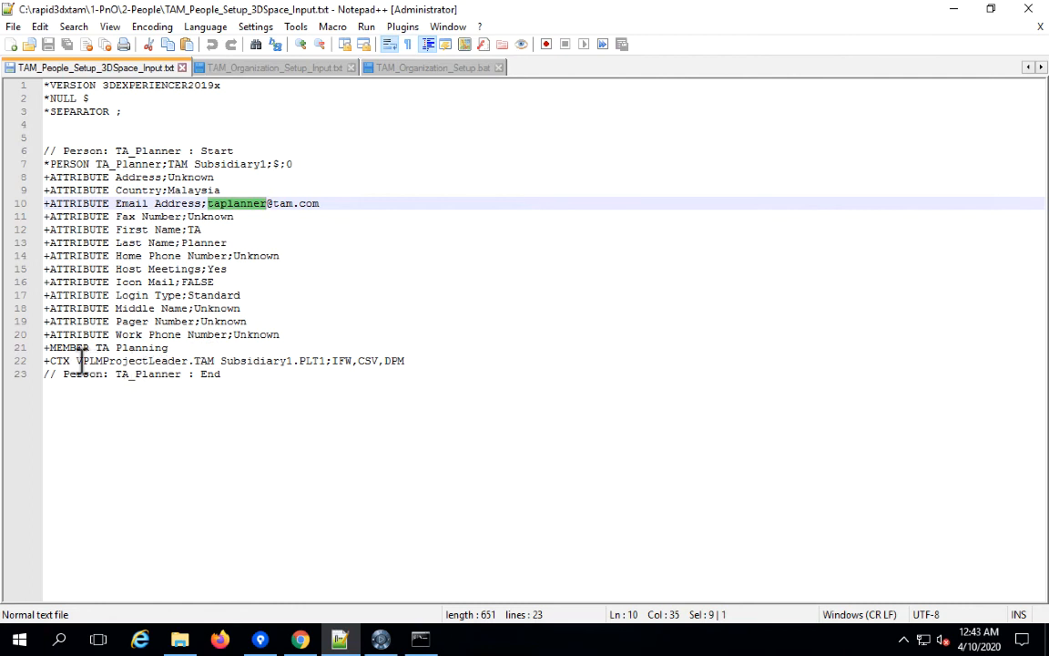
# - Check the MEMBER and CTX lines (IFW,CSV,DPM), then select the whole TA_Planner block, lines 6–23
pyautogui.moveTo(295, 352); pyautogui.dragTo(135, 347)
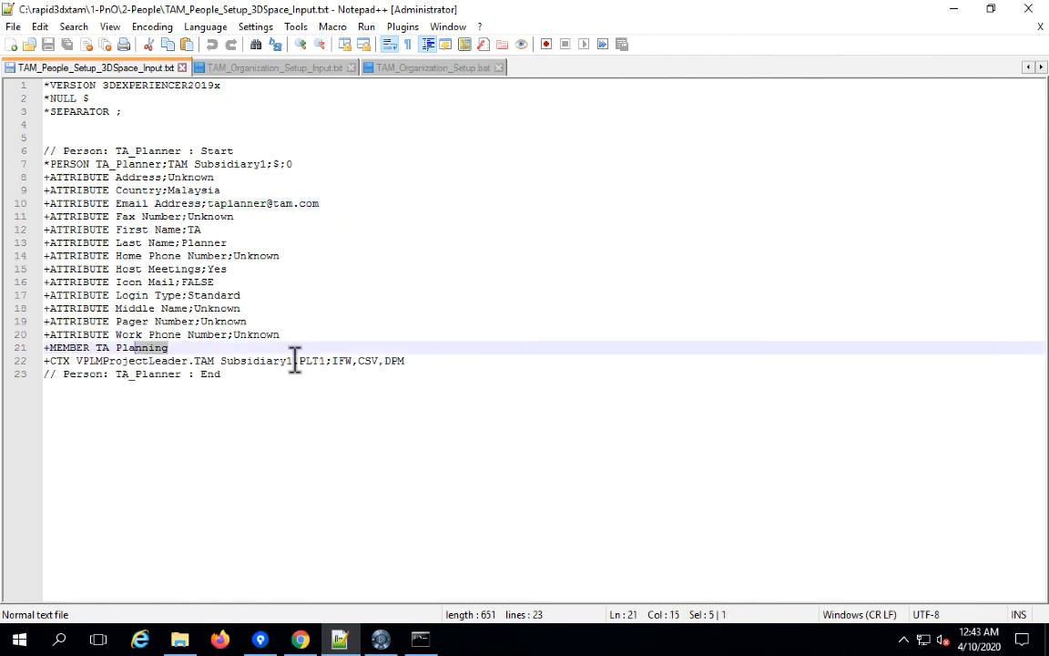
pyautogui.hotkey('shift', 'Left')
pyautogui.hotkey('shift', 'Left')
pyautogui.hotkey('shift', 'Left')
pyautogui.hotkey('shift', 'Left')
pyautogui.hotkey('shift', 'Left')
pyautogui.hotkey('shift', 'Left')
pyautogui.hotkey('shift', 'Left')
pyautogui.hotkey('shift', 'Left')
pyautogui.hotkey('shift', 'Left')
pyautogui.hotkey('shift', 'Left')
pyautogui.hotkey('shift', 'Left')
pyautogui.hotkey('shift', 'Left')
pyautogui.hotkey('shift', 'Left')
pyautogui.hotkey('shift', 'Left')
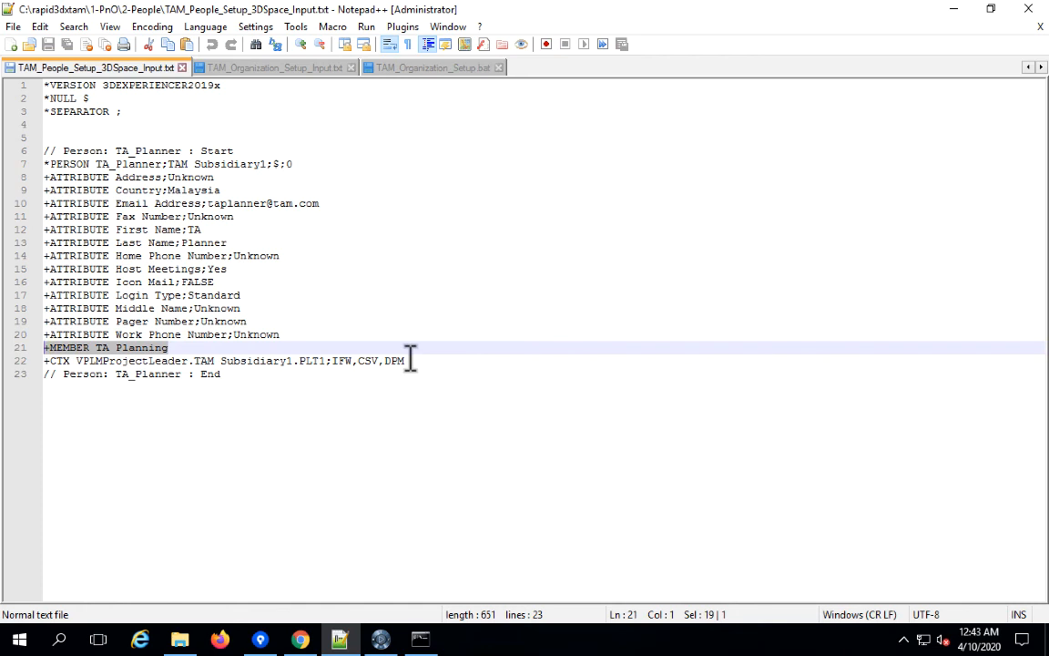
pyautogui.click(410, 358)
pyautogui.moveTo(70, 361); pyautogui.dragTo(96, 360)
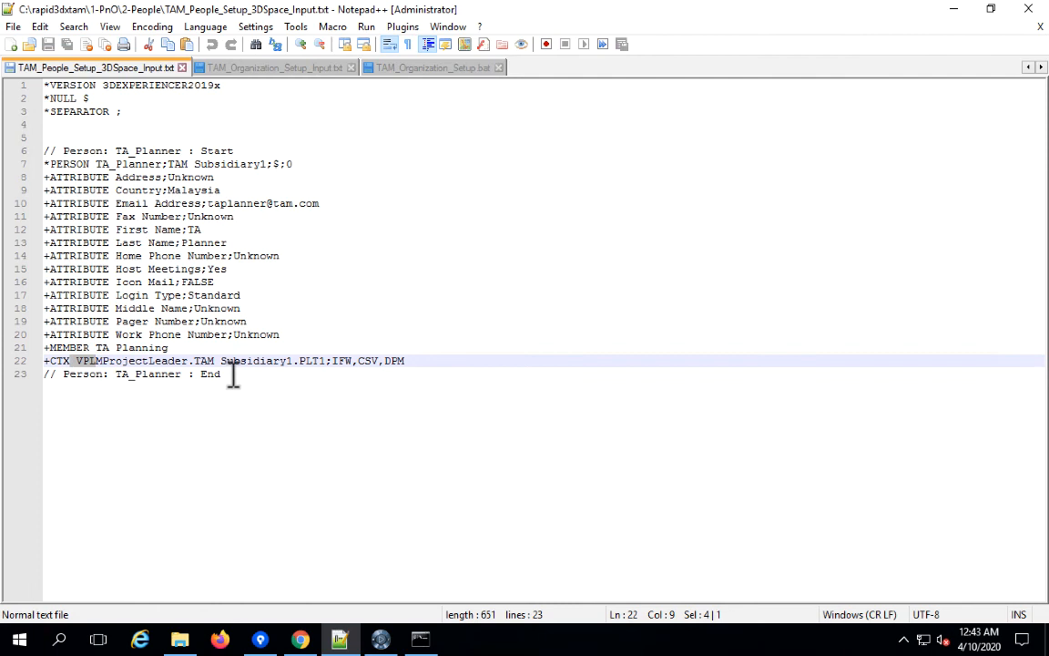
pyautogui.moveTo(332, 360); pyautogui.dragTo(406, 360)
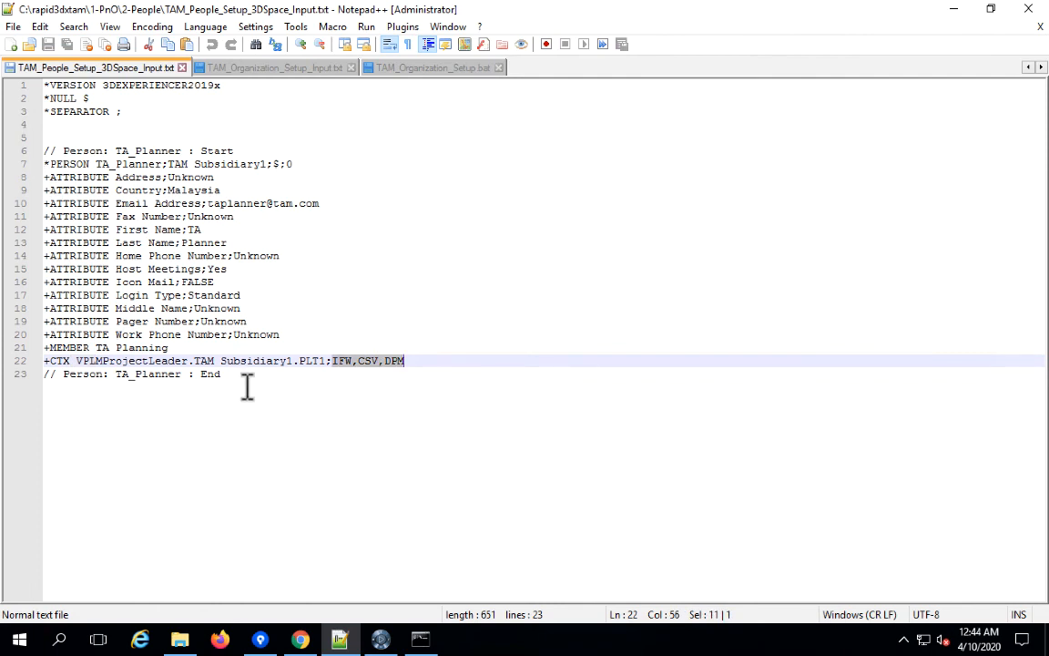
pyautogui.moveTo(247, 387)
pyautogui.mouseDown()
pyautogui.moveTo(44, 361)
pyautogui.moveTo(44, 150)
pyautogui.mouseUp()
pyautogui.hotkey('ctrl', 'c')
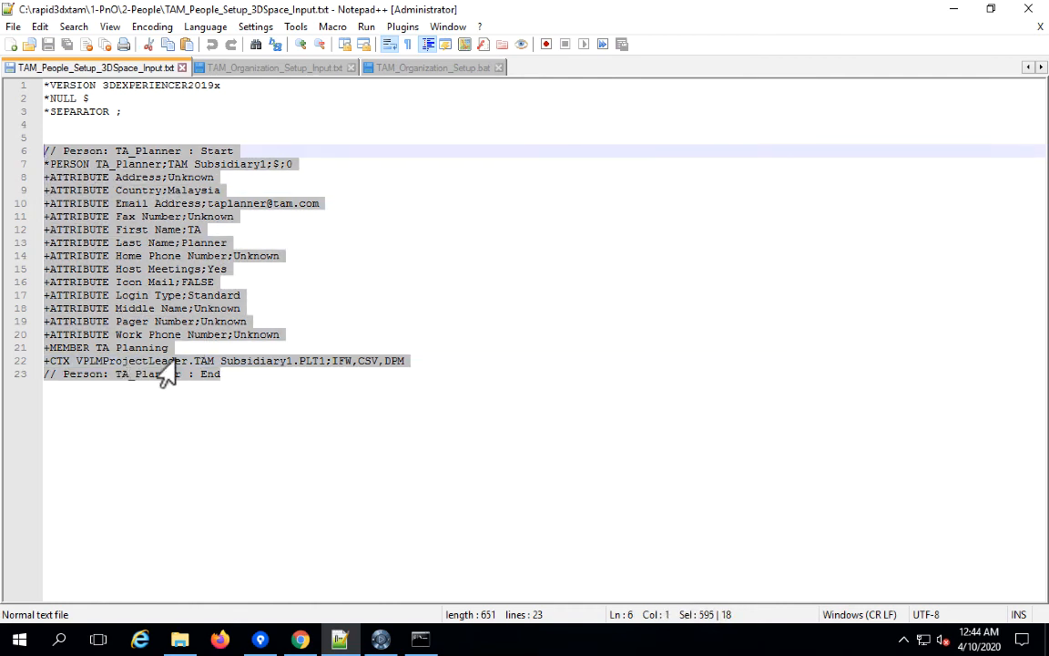
# - Paste a duplicate of the person block at the end of the file and save
pyautogui.hotkey('ctrl', 'End')
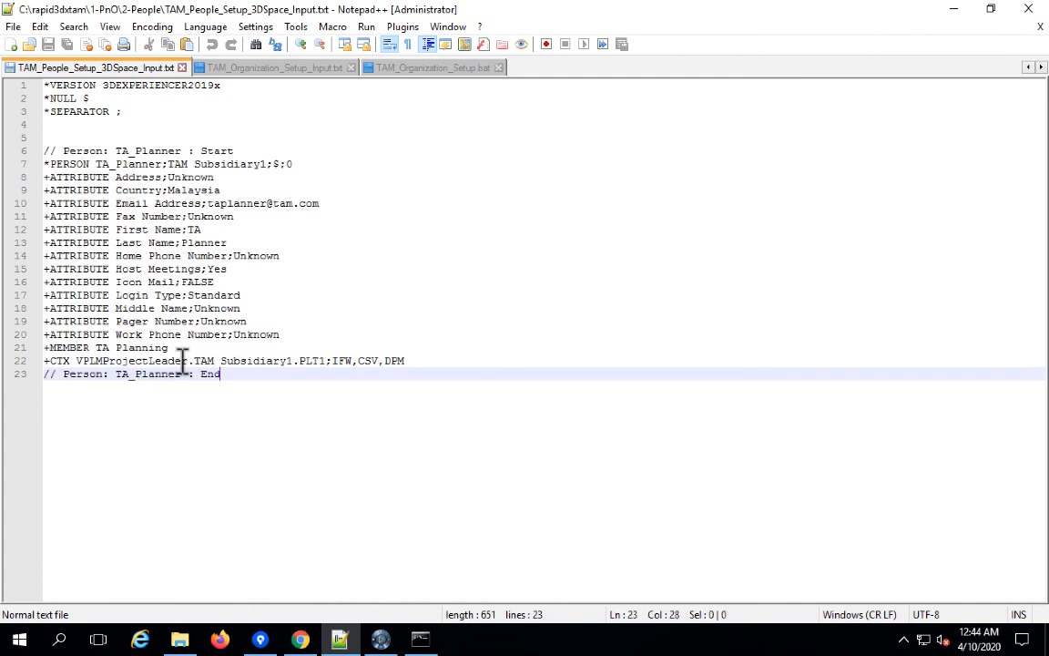
pyautogui.press('Return')
pyautogui.press('Return')
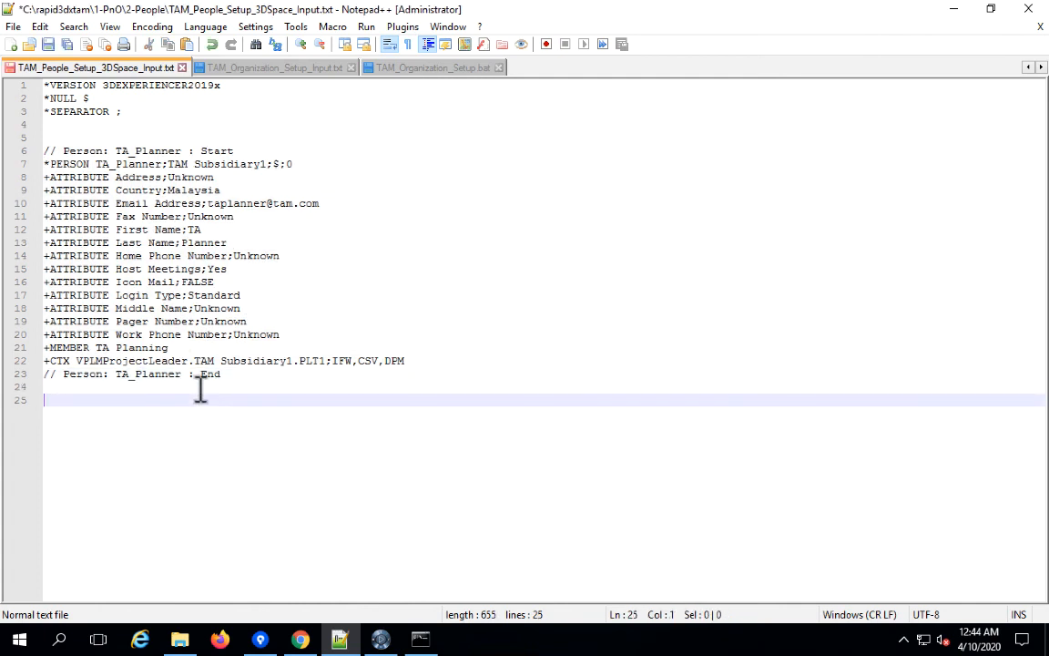
pyautogui.hotkey('ctrl', 'v')
pyautogui.hotkey('ctrl', 's')
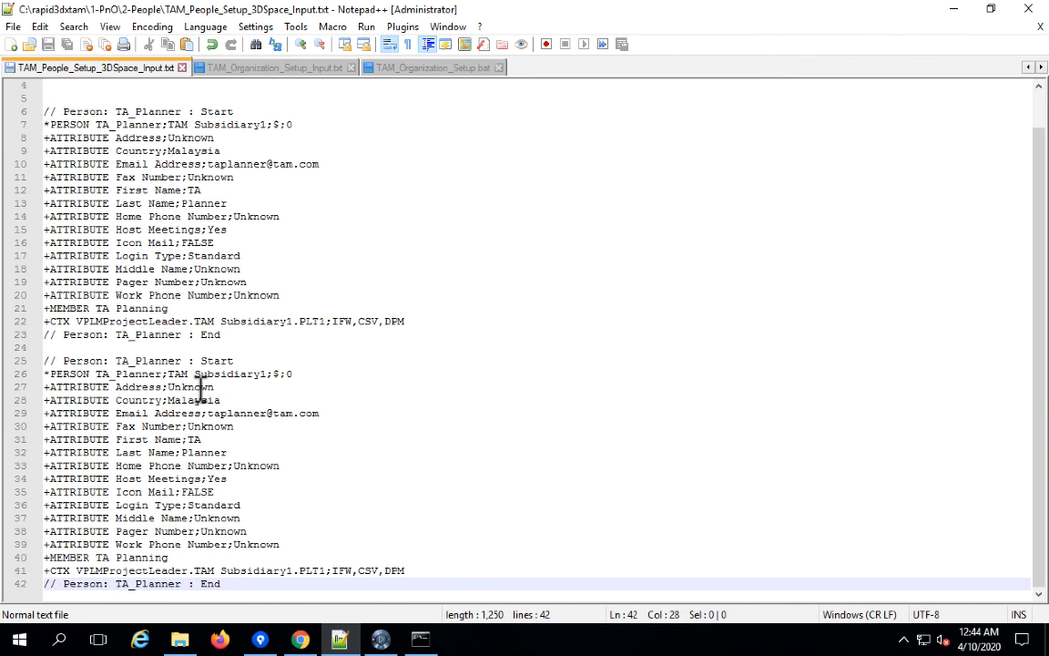
# - Rename the new block's heading and PERSON line from TA_Planner to TA_Engineer
pyautogui.moveTo(134, 360); pyautogui.dragTo(182, 360)
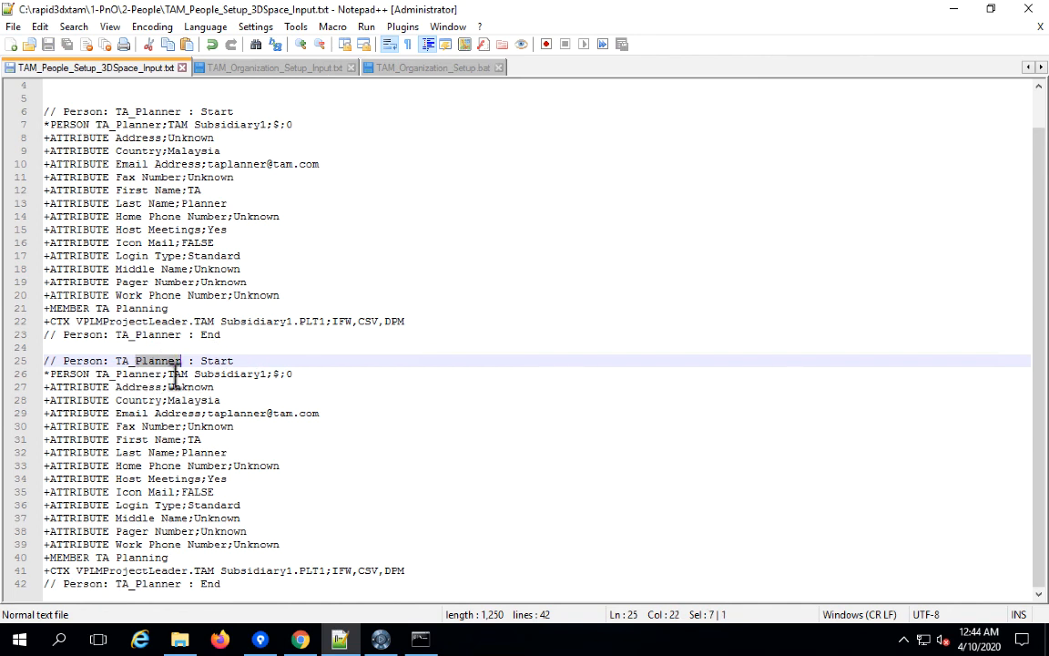
pyautogui.write('Engineer')
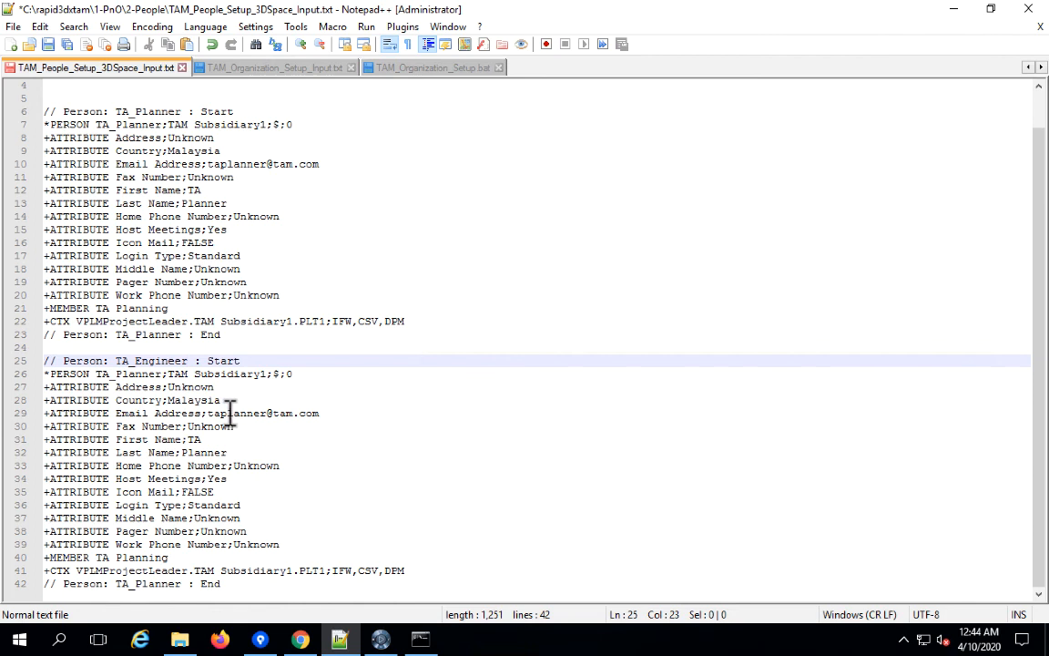
pyautogui.hotkey('ctrl', 's')
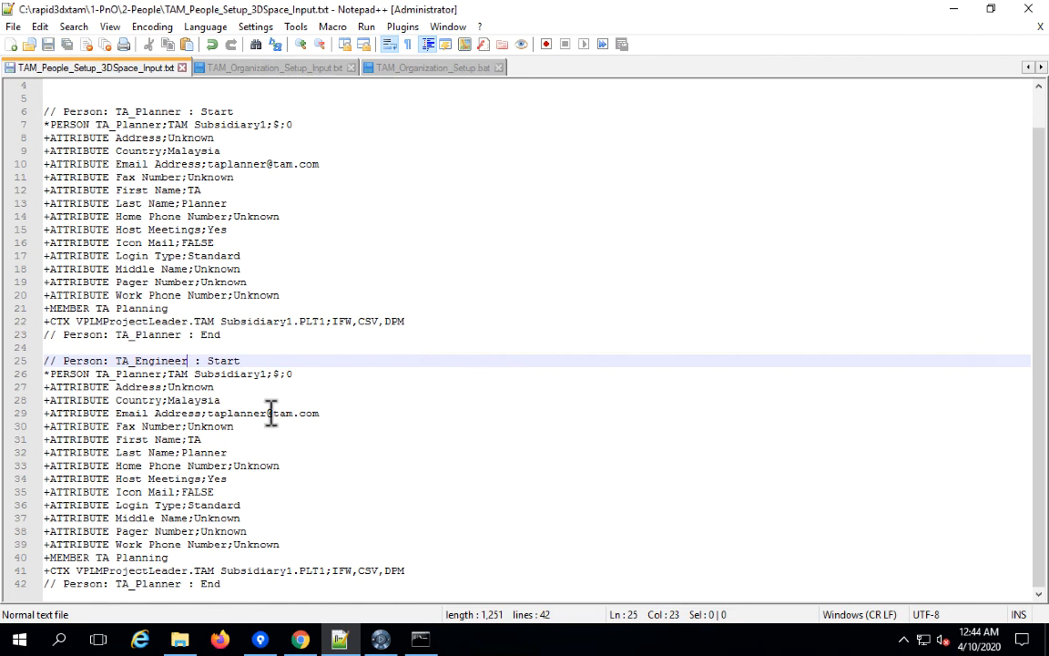
pyautogui.hotkey('ctrl', 'shift', 'Left')
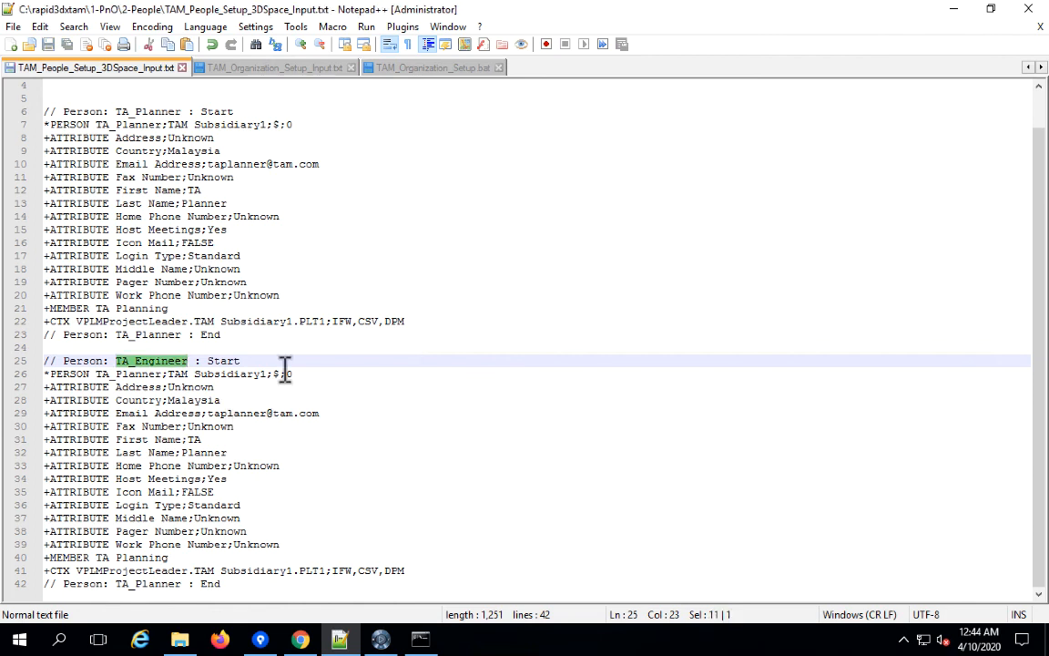
pyautogui.press('Down')
pyautogui.hotkey('ctrl', 'Left')
pyautogui.hotkey('ctrl', 'shift', 'Right')
pyautogui.write('TA_Engineer')
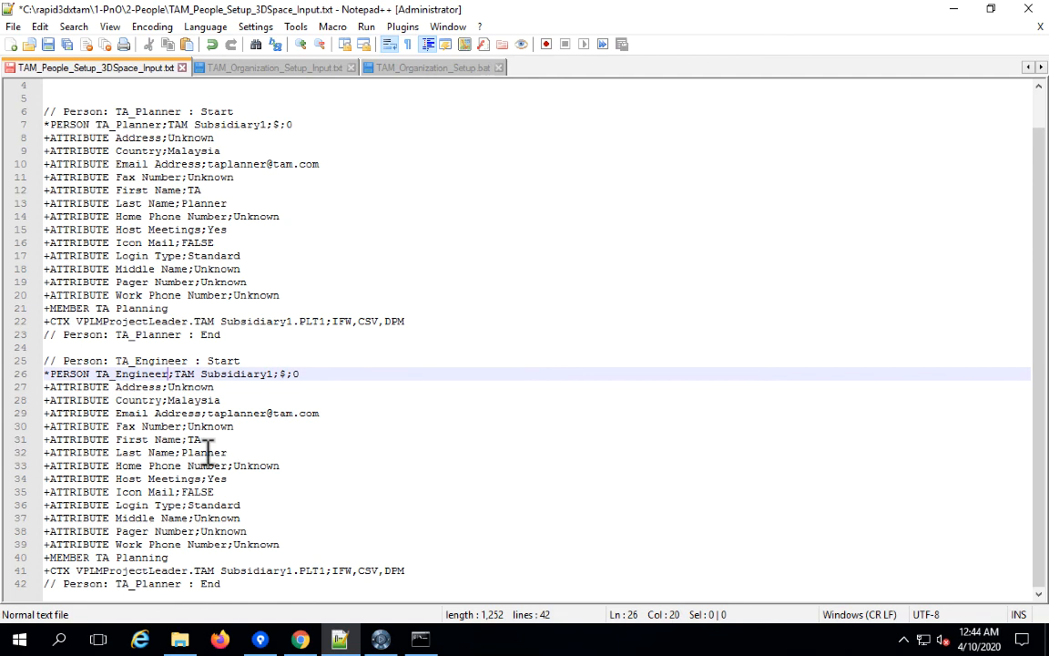
# - Change 'planner' to 'engineer' in the new entry's e-mail and save
pyautogui.press('Down')
pyautogui.press('Down')
pyautogui.press('Down')
pyautogui.press('Right')
pyautogui.press('Right')
pyautogui.press('Right')
pyautogui.press('Right')
pyautogui.press('Right')
pyautogui.press('Right')
pyautogui.press('Right')
pyautogui.press('Right')
pyautogui.press('Right')
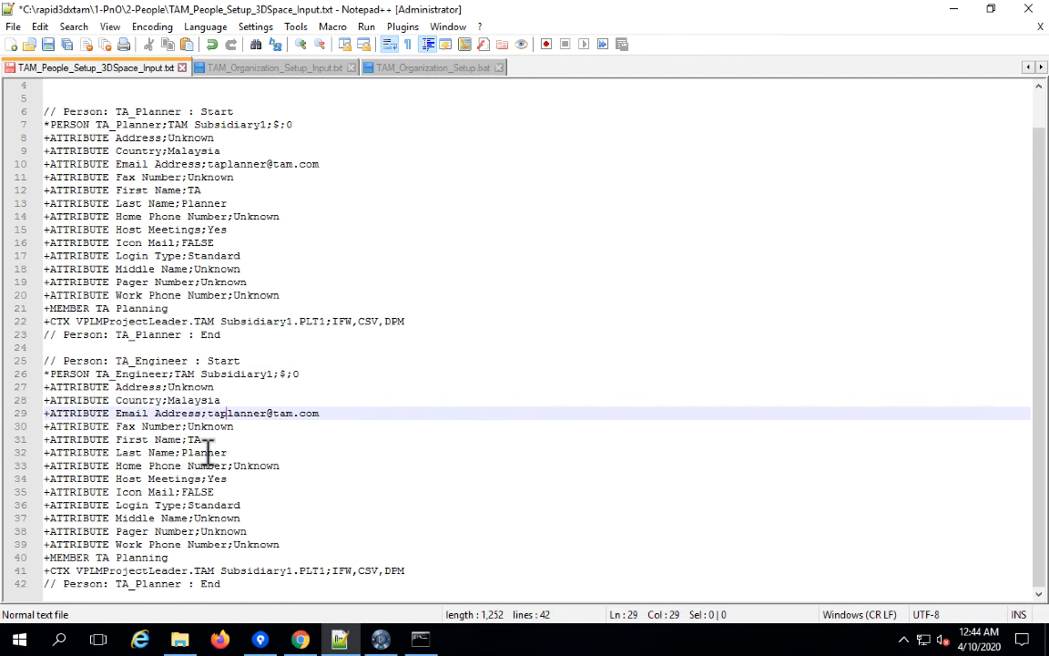
pyautogui.press('Left')
pyautogui.hotkey('shift', 'Right')
pyautogui.hotkey('shift', 'Right')
pyautogui.hotkey('shift', 'Right')
pyautogui.hotkey('shift', 'Right')
pyautogui.hotkey('shift', 'Right')
pyautogui.hotkey('shift', 'Right')
pyautogui.hotkey('shift', 'Right')
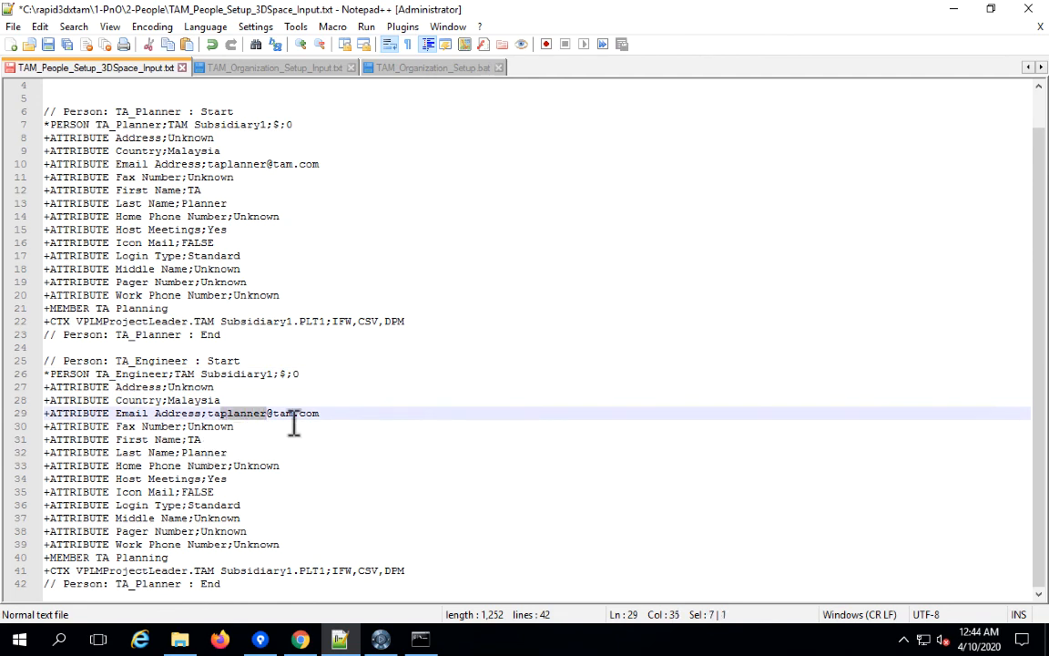
pyautogui.write('engineer')
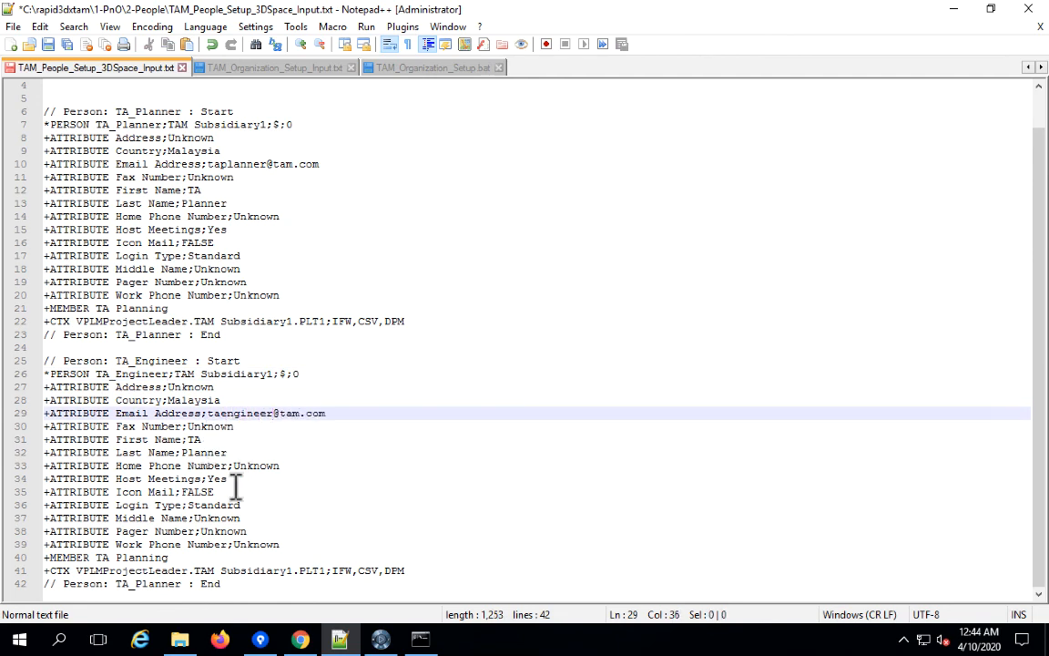
pyautogui.hotkey('ctrl', 's')
# - Set the Last Name to Engineer, fixing a typo, and save the file
pyautogui.press('Down')
pyautogui.press('Down')
pyautogui.press('Down')
pyautogui.hotkey('ctrl', 'shift', 'Left')
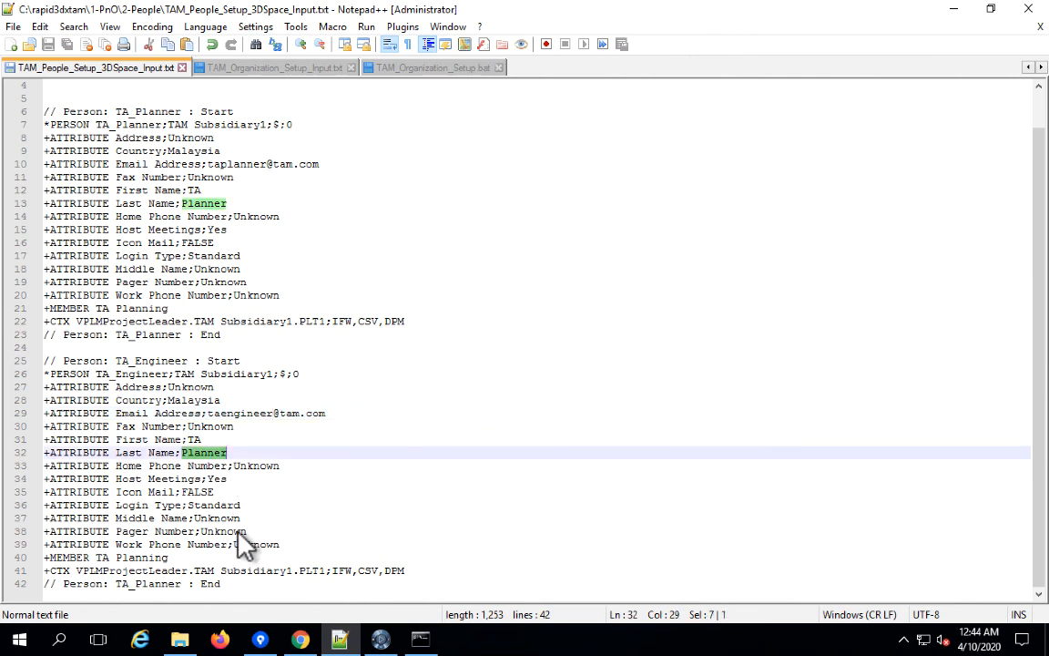
pyautogui.write('Enginer')
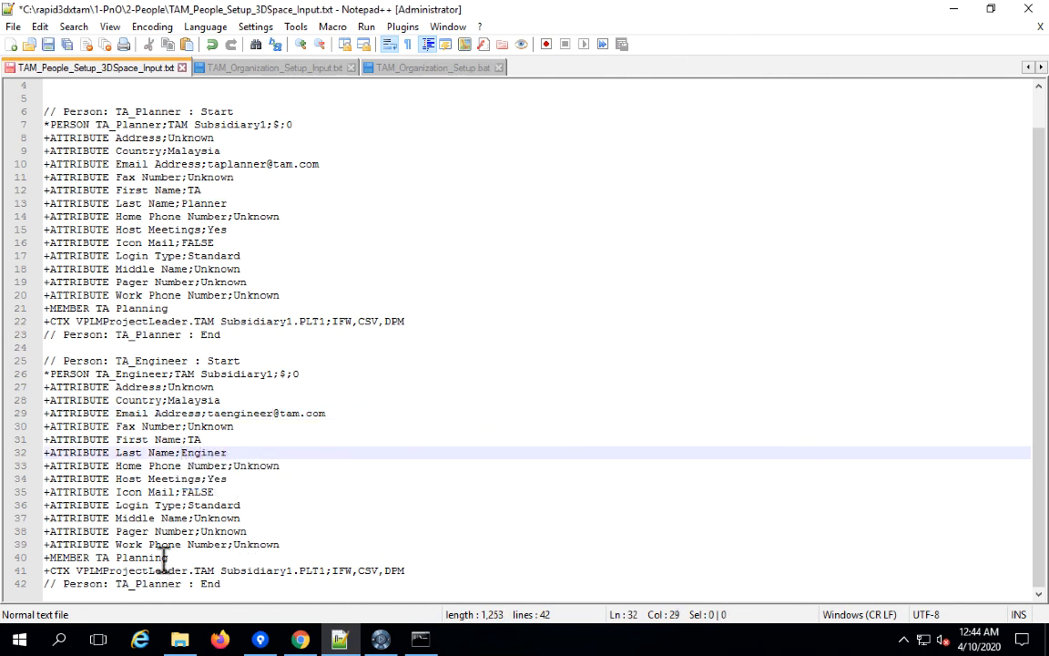
pyautogui.press('BackSpace')
pyautogui.write('er')
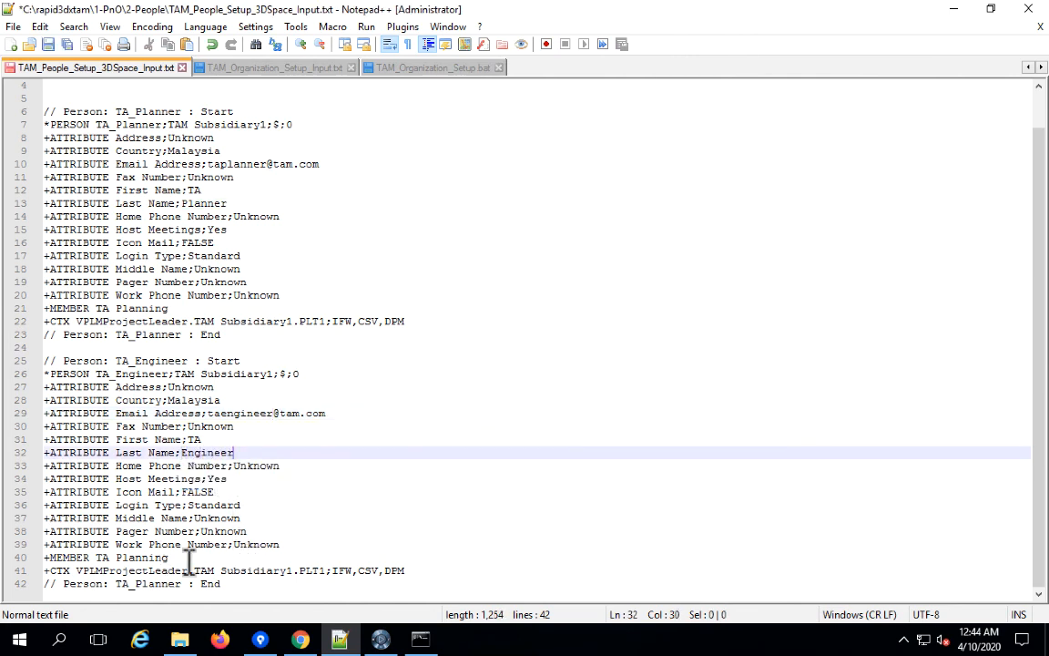
pyautogui.hotkey('ctrl', 's')
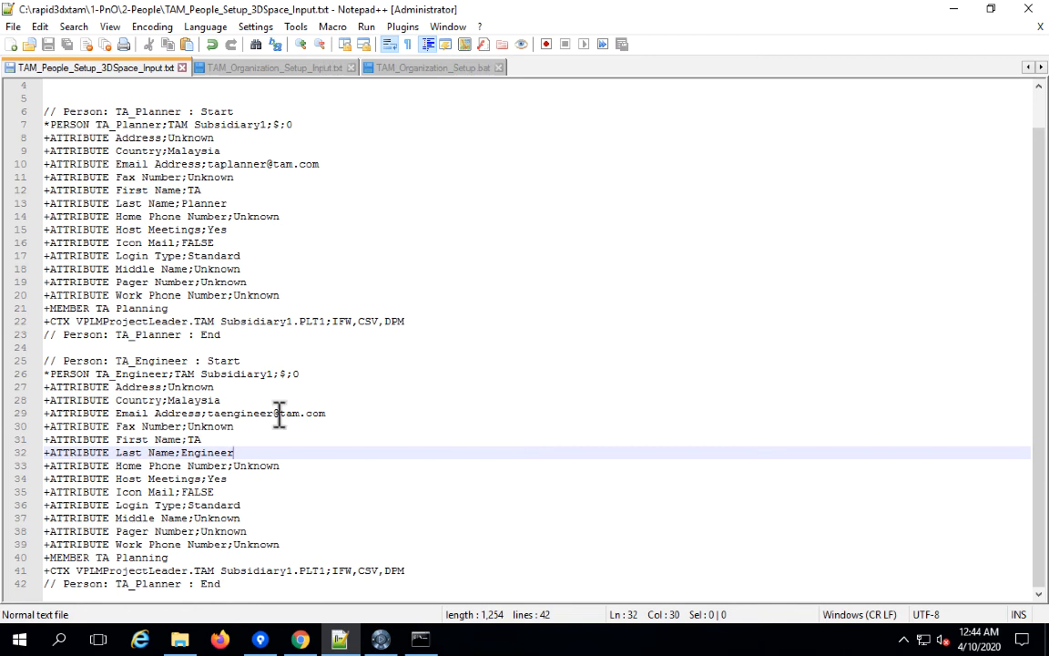
# - Copy the VPLMCreator role name from the organization input file
pyautogui.click(188, 570)
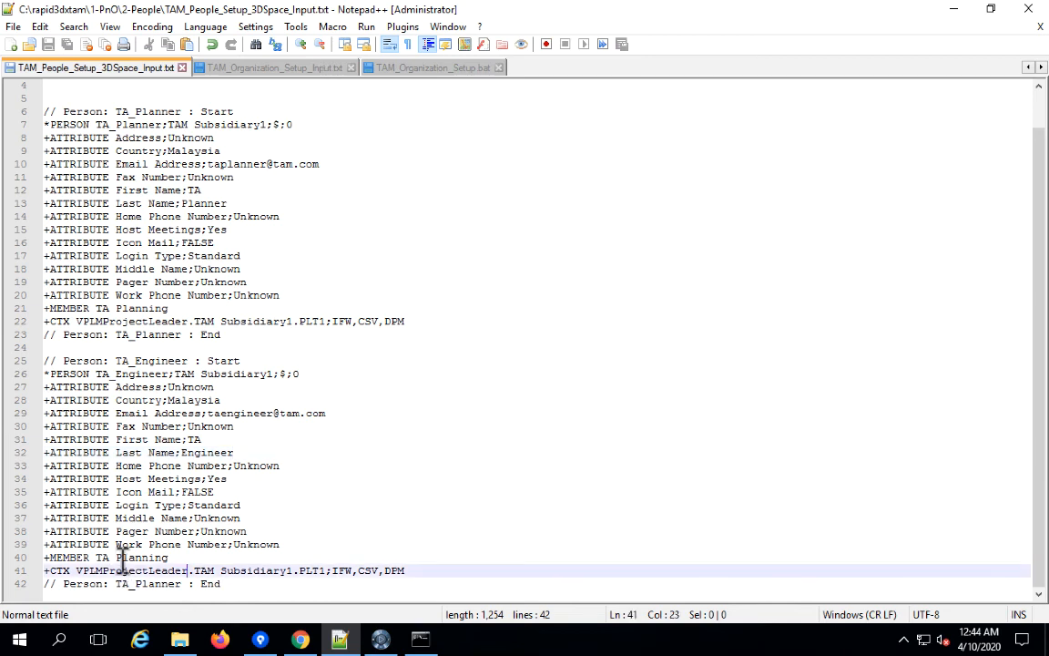
pyautogui.hotkey('shift', 'Left')
pyautogui.hotkey('shift', 'Left')
pyautogui.hotkey('shift', 'Left')
pyautogui.hotkey('shift', 'Left')
pyautogui.hotkey('shift', 'Left')
pyautogui.hotkey('shift', 'Left')
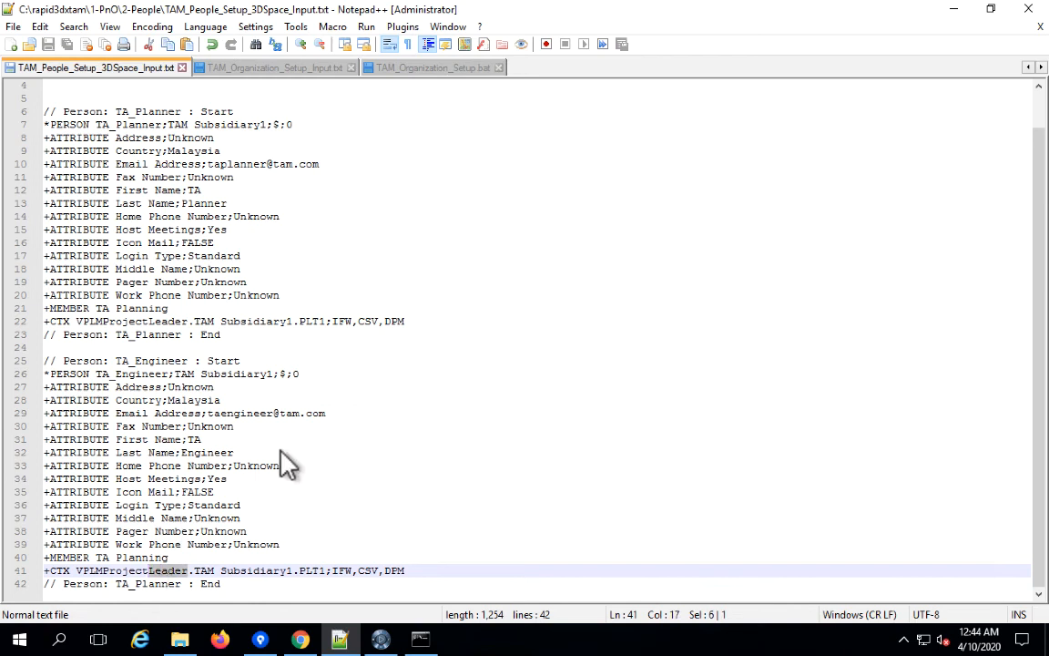
pyautogui.hotkey('ctrl', 'Tab')
pyautogui.scroll(-3, 145, 566)
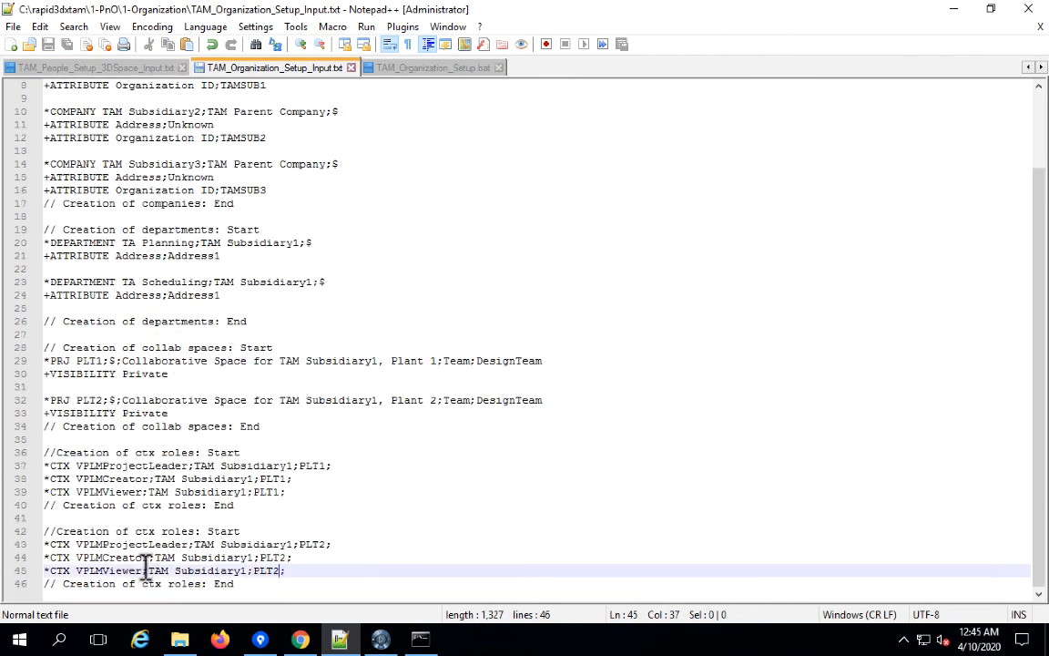
pyautogui.click(122, 557)
pyautogui.doubleClick(122, 557)
pyautogui.hotkey('ctrl', 'c')
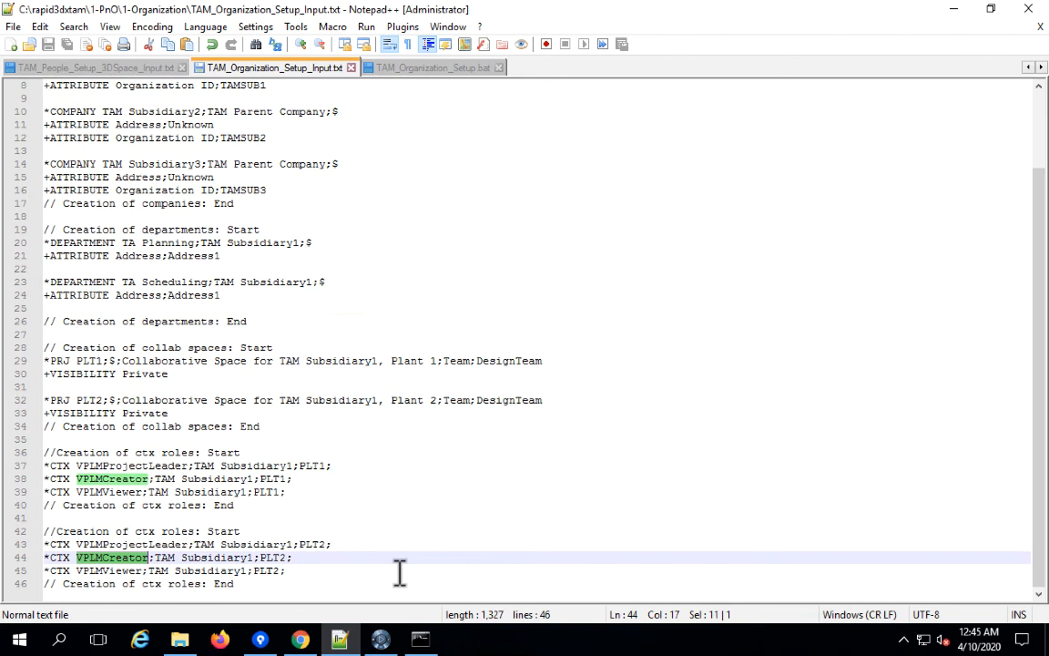
# - Replace the role on line 41 with VPLMCreator, drop DPM from the apps, and save
pyautogui.hotkey('ctrl', 'Tab')
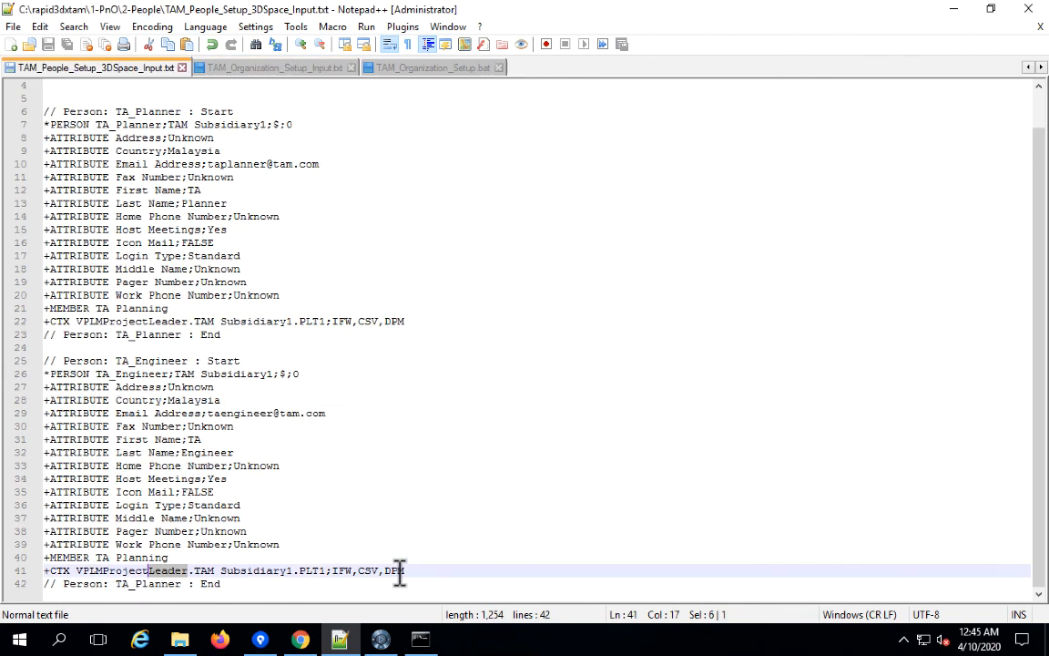
pyautogui.hotkey('ctrl', 'v')
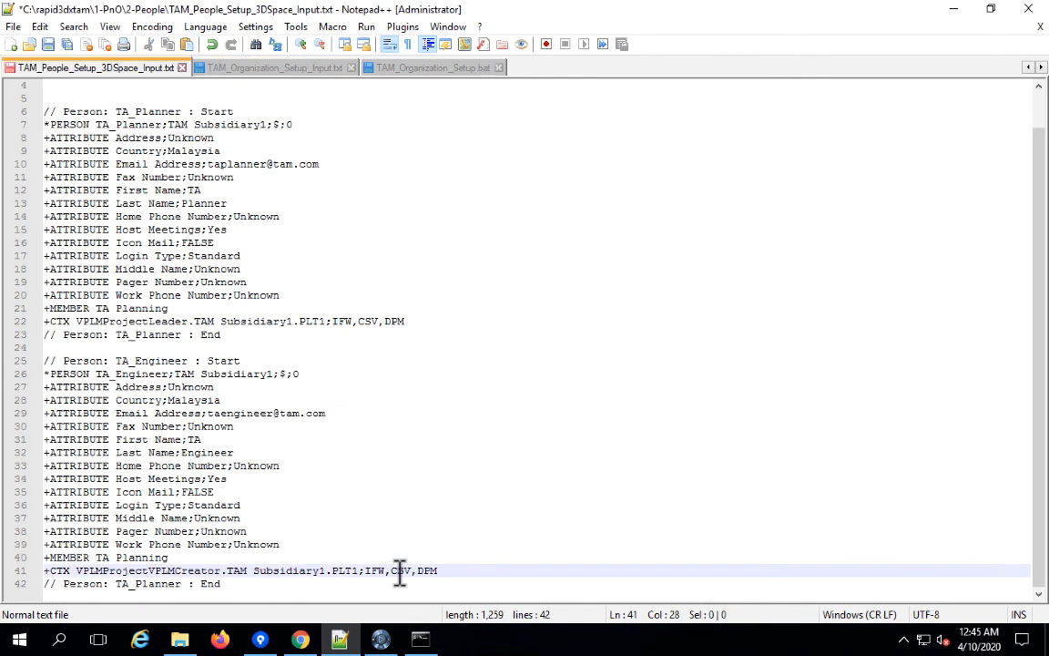
pyautogui.hotkey('ctrl', 'shift', 'Left')
pyautogui.hotkey('ctrl', 'v')
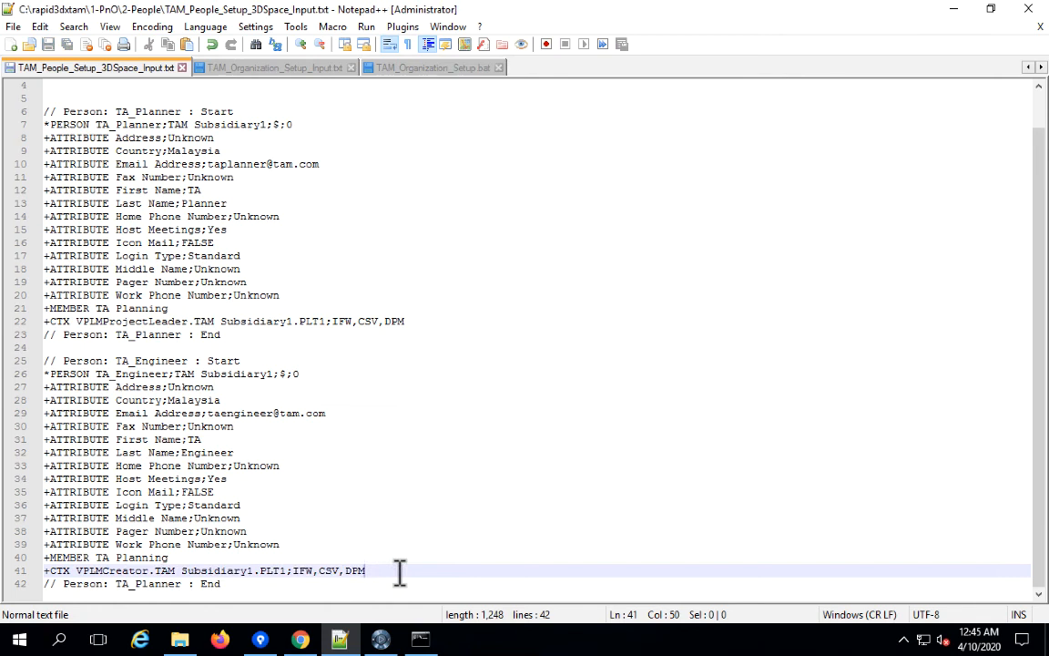
pyautogui.press('BackSpace')
pyautogui.press('BackSpace')
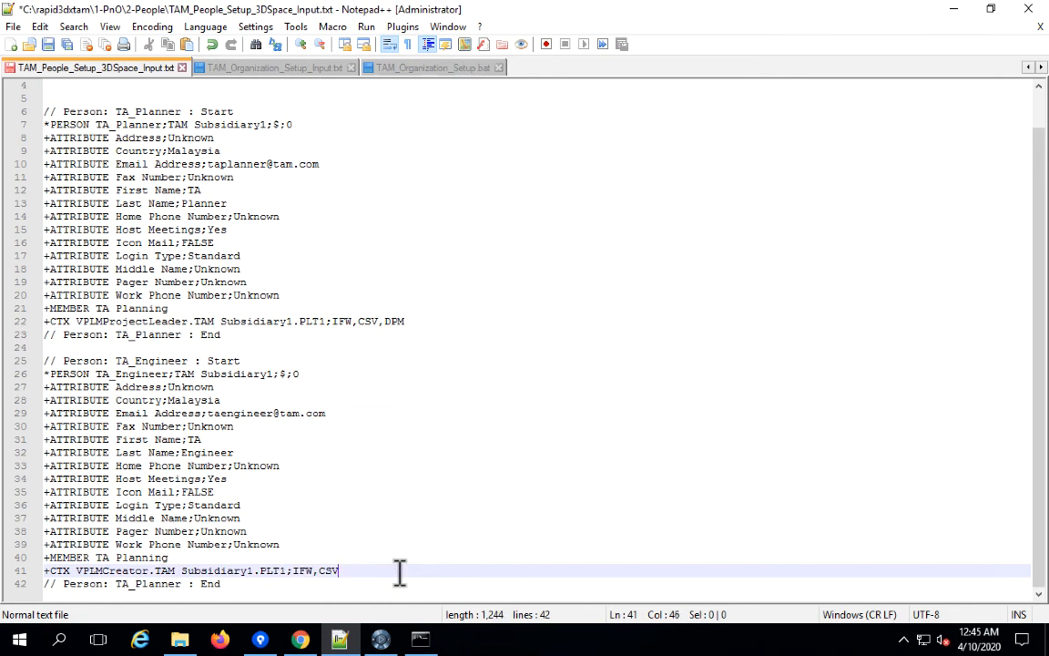
pyautogui.hotkey('ctrl', 's')
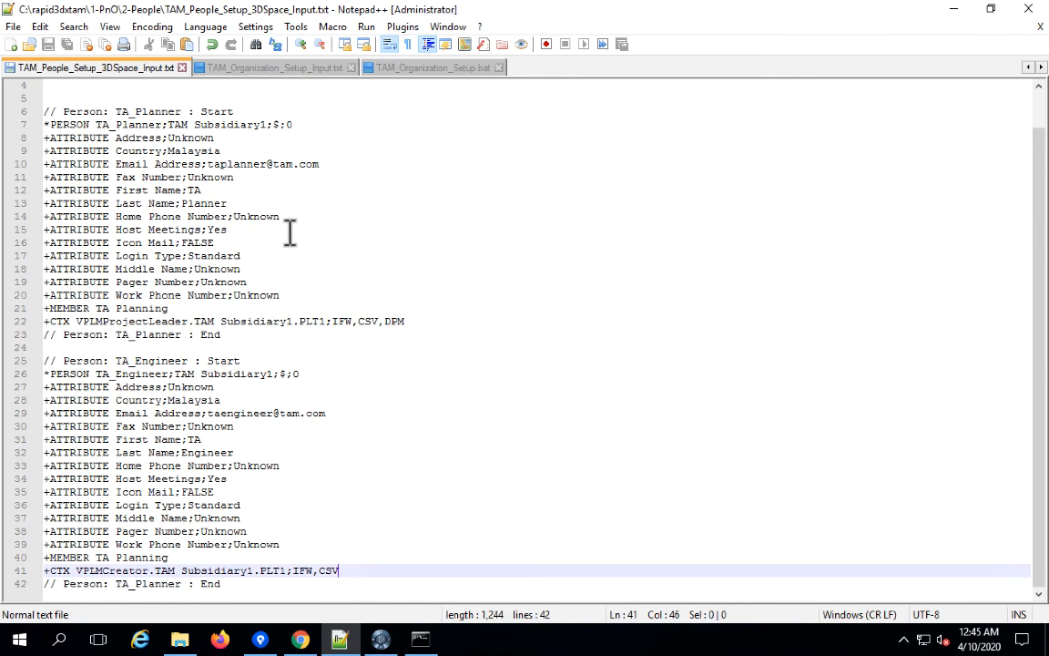
# - Open TAM_People_Setup_3DSpace.bat in Notepad++ and check where it uses the password
pyautogui.hotkey('alt', 'Tab')
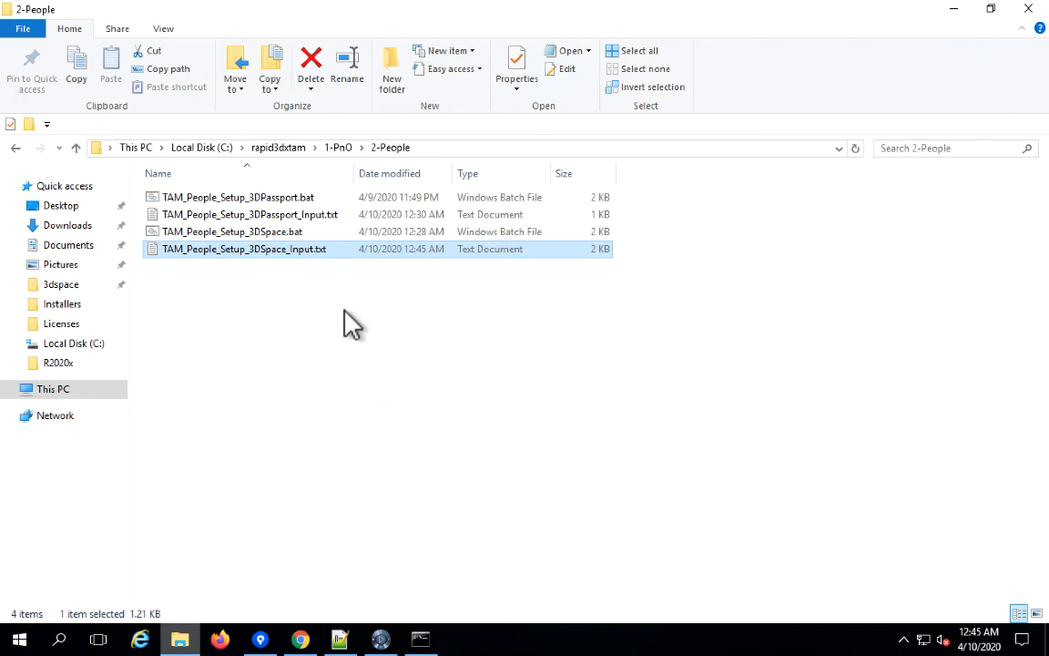
pyautogui.click(187, 232)
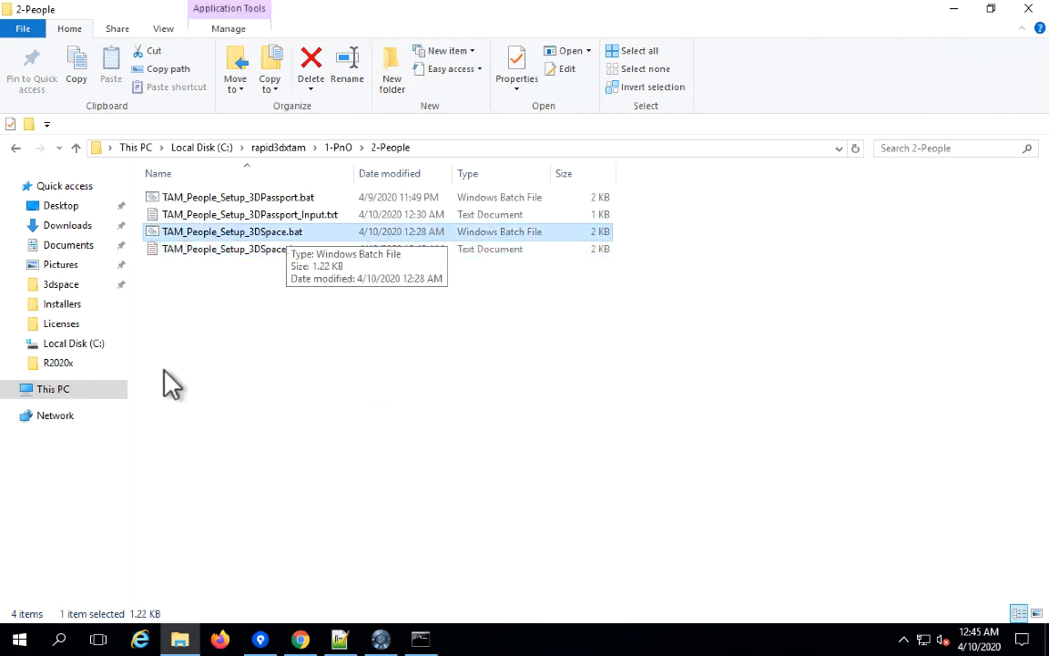
pyautogui.hotkey('shift', 'F10')
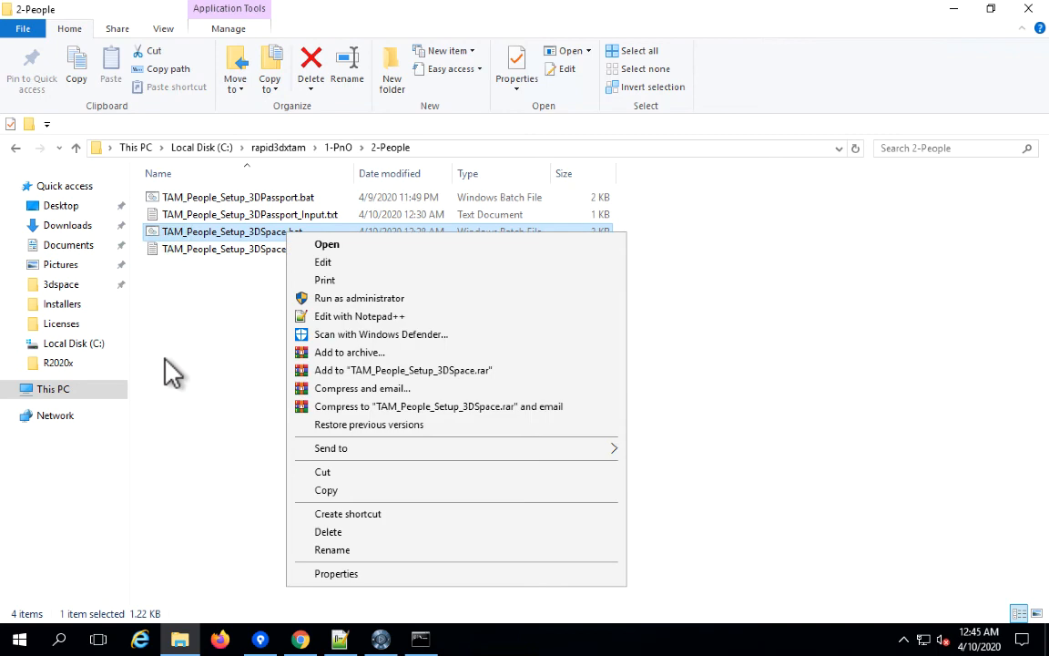
pyautogui.press('Down')
pyautogui.press('Down')
pyautogui.press('Down')
pyautogui.press('Down')
pyautogui.press('Return')
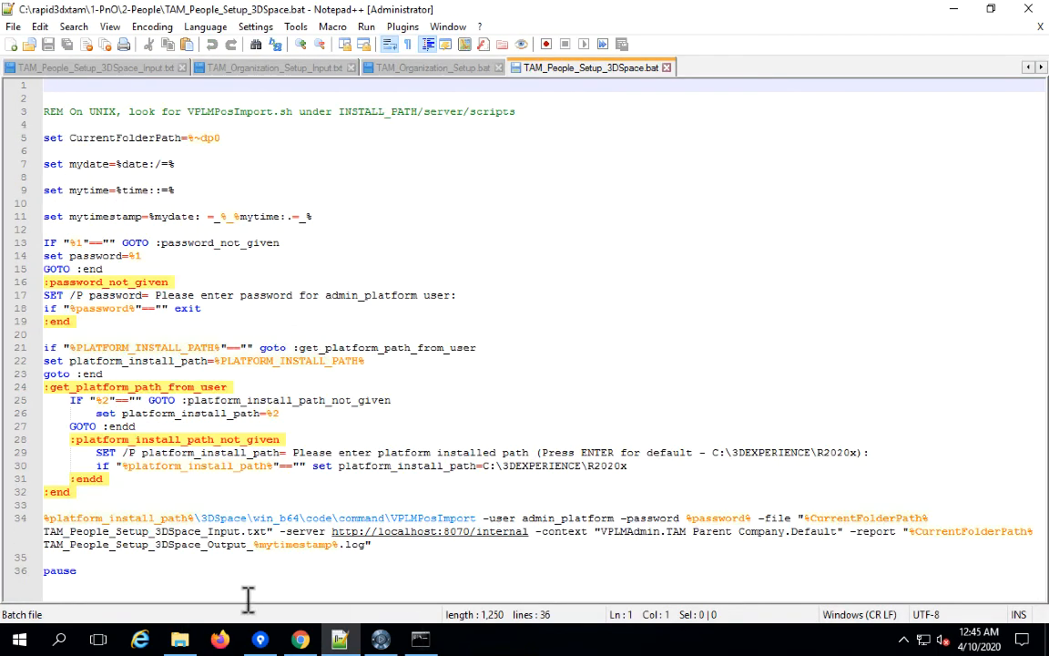
pyautogui.doubleClick(100, 256)
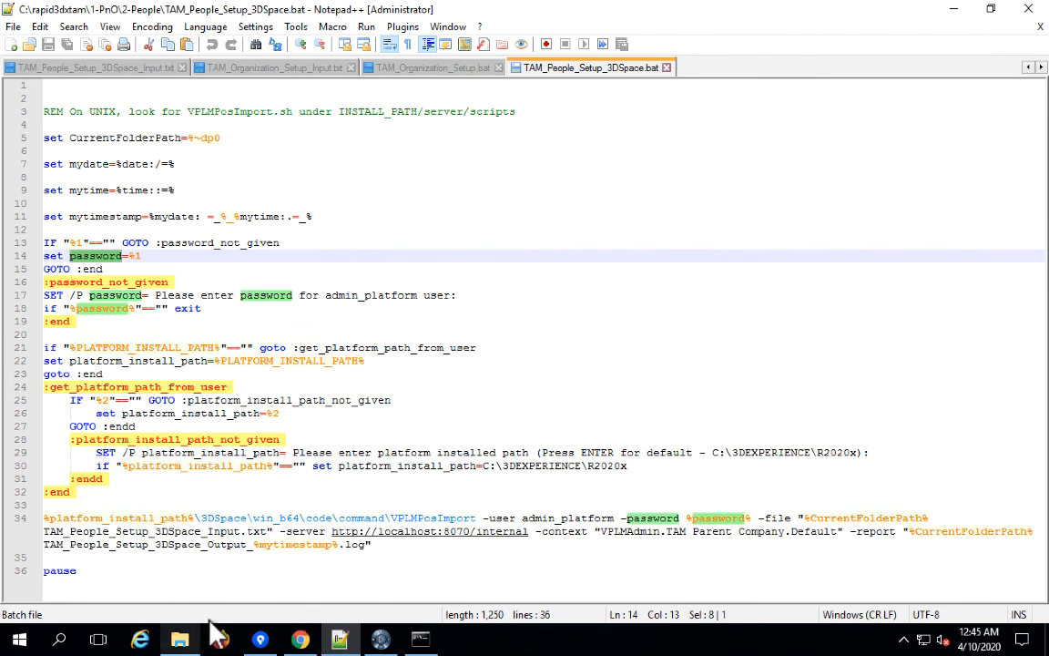
pyautogui.click(419, 639)
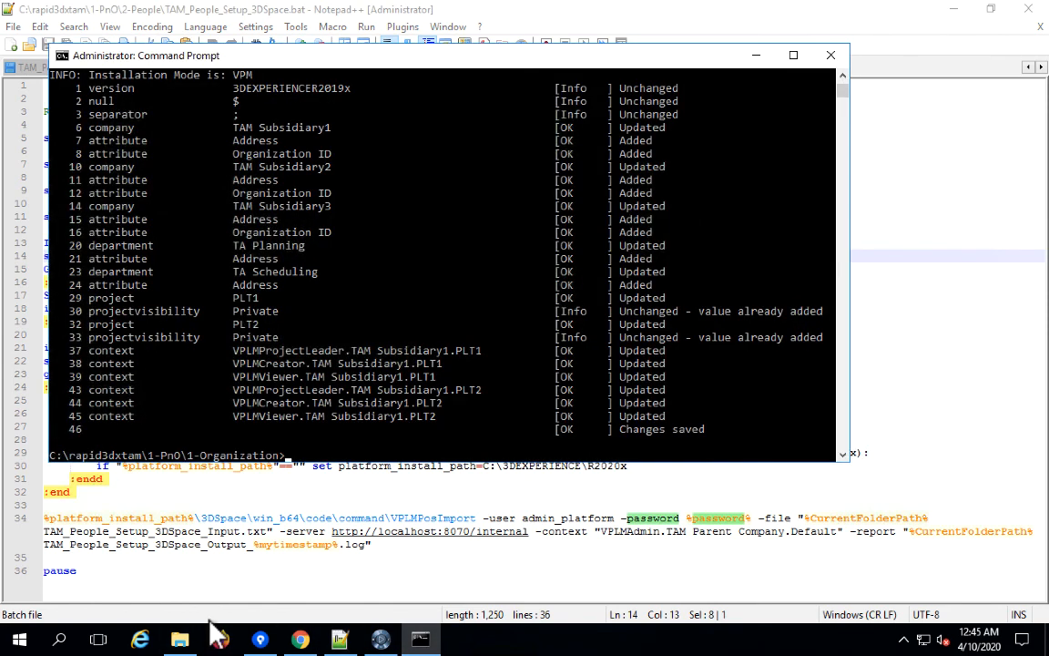
# - Move the Command Prompt up to the 1-PnO folder and list its contents
pyautogui.press('Up')
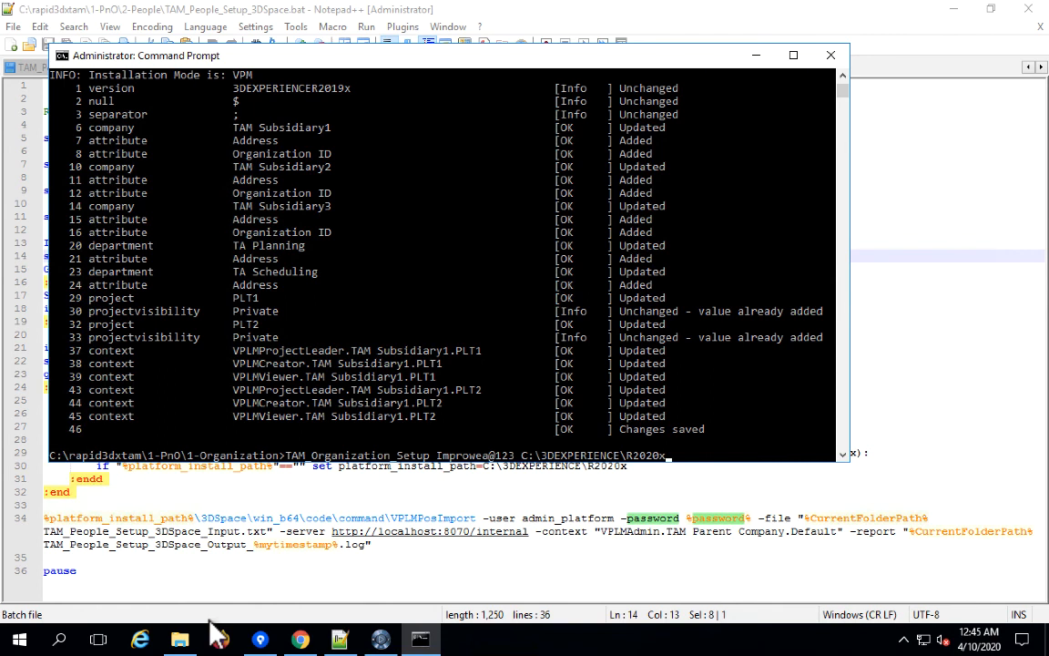
pyautogui.press('Escape')
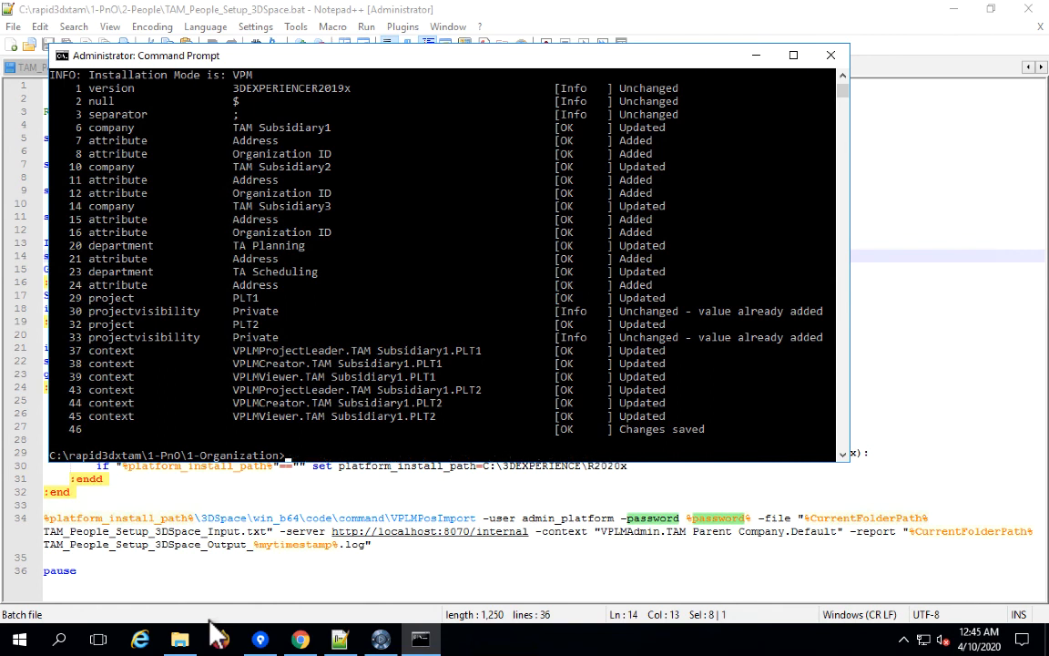
pyautogui.write('cd ..')
pyautogui.press('Return')
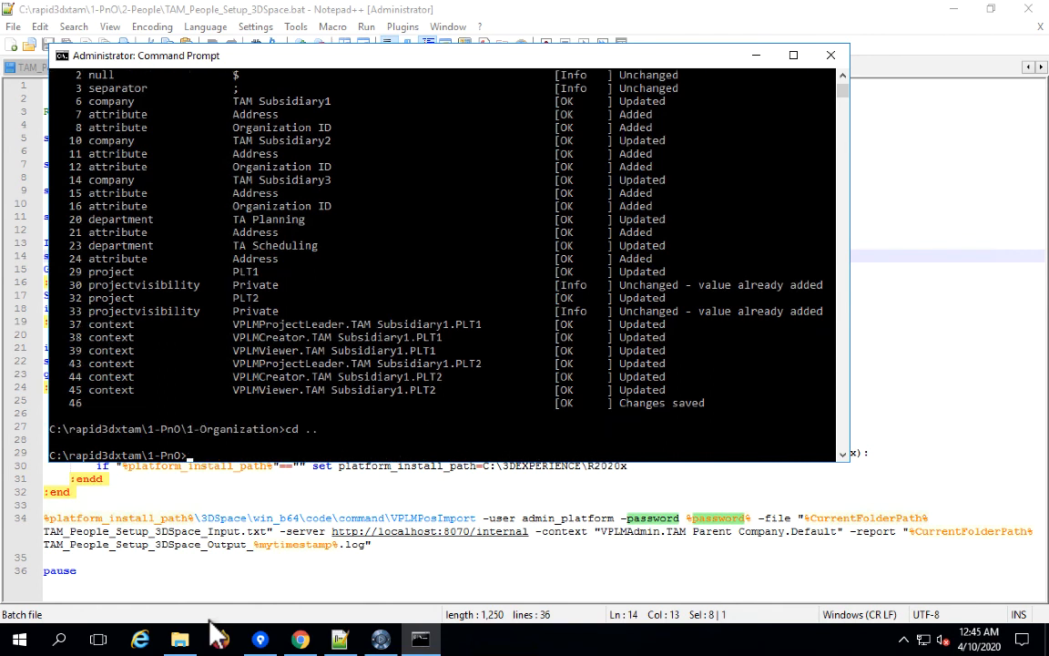
pyautogui.write('dir')
pyautogui.press('Return')
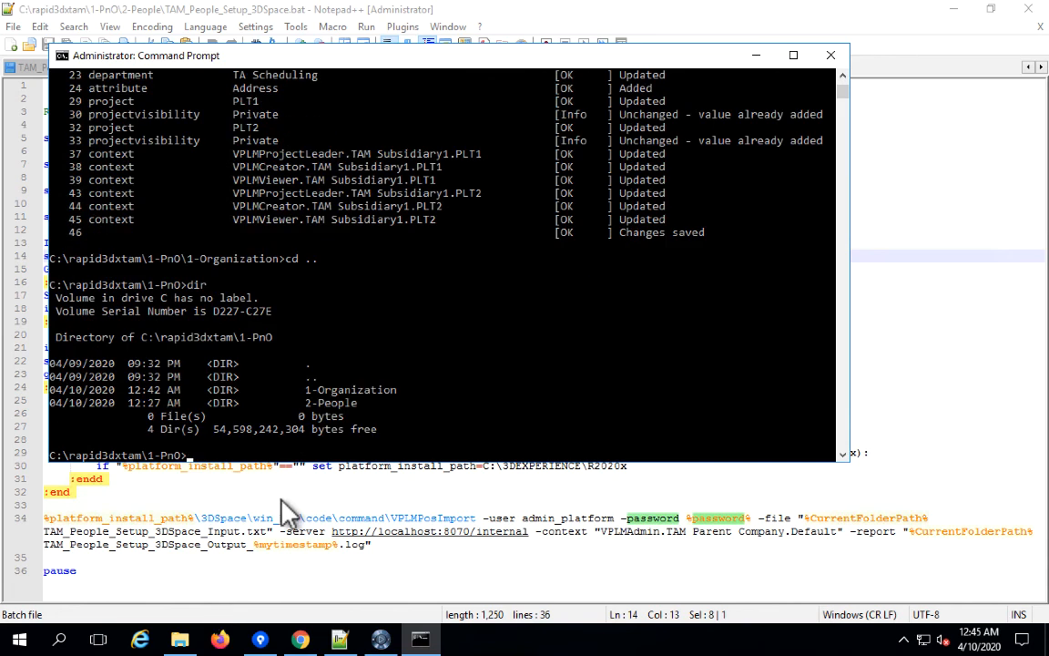
# - Change into the 2-People folder and list its files
pyautogui.write('cd 2-People')
pyautogui.press('Return')
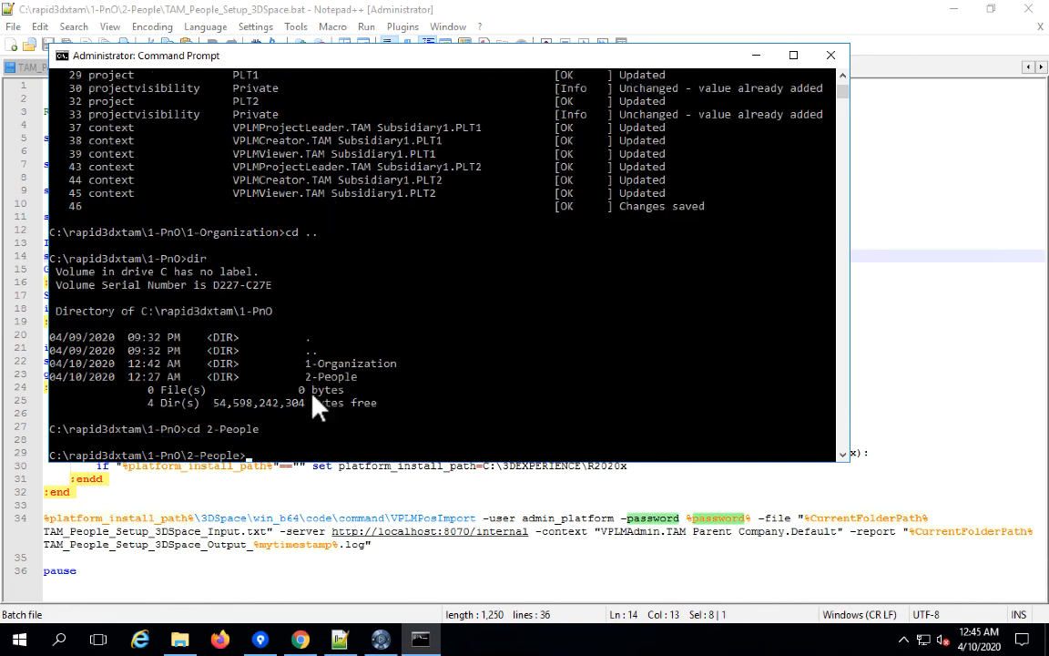
pyautogui.write('die')
pyautogui.press('Return')
pyautogui.write('i')
pyautogui.press('BackSpace')
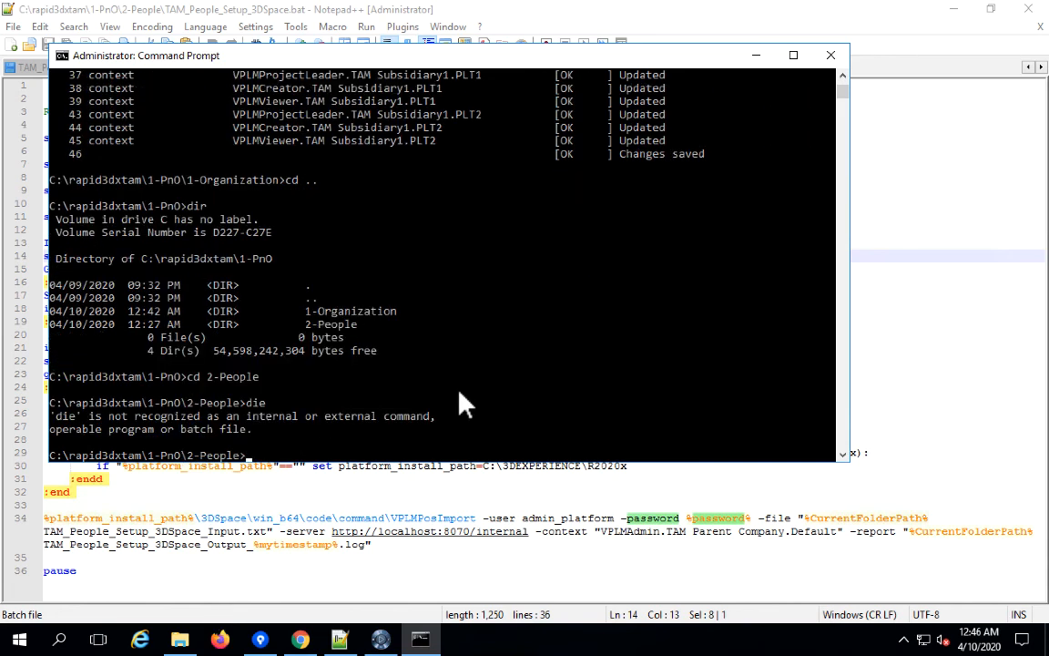
pyautogui.write('dir')
pyautogui.press('Return')
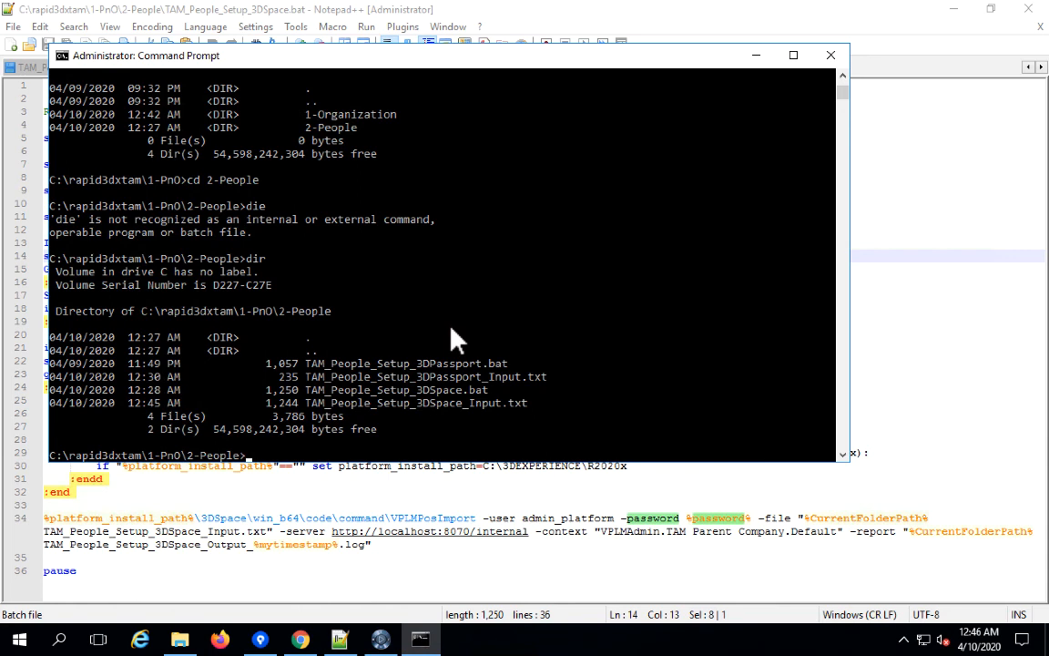
# - Put TAM_People_Setup_3DSpace.bat followed by the admin password on the command line
pyautogui.moveTo(307, 390); pyautogui.dragTo(454, 390)
pyautogui.rightClick(264, 383)
pyautogui.rightClick(264, 382)
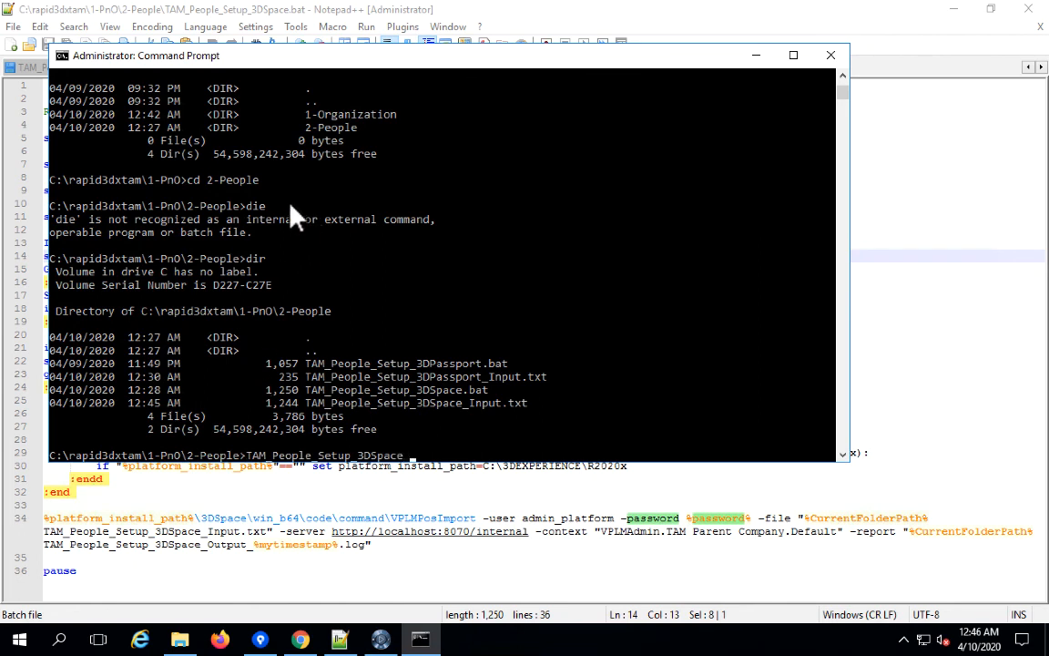
pyautogui.hotkey('alt', 'Tab')
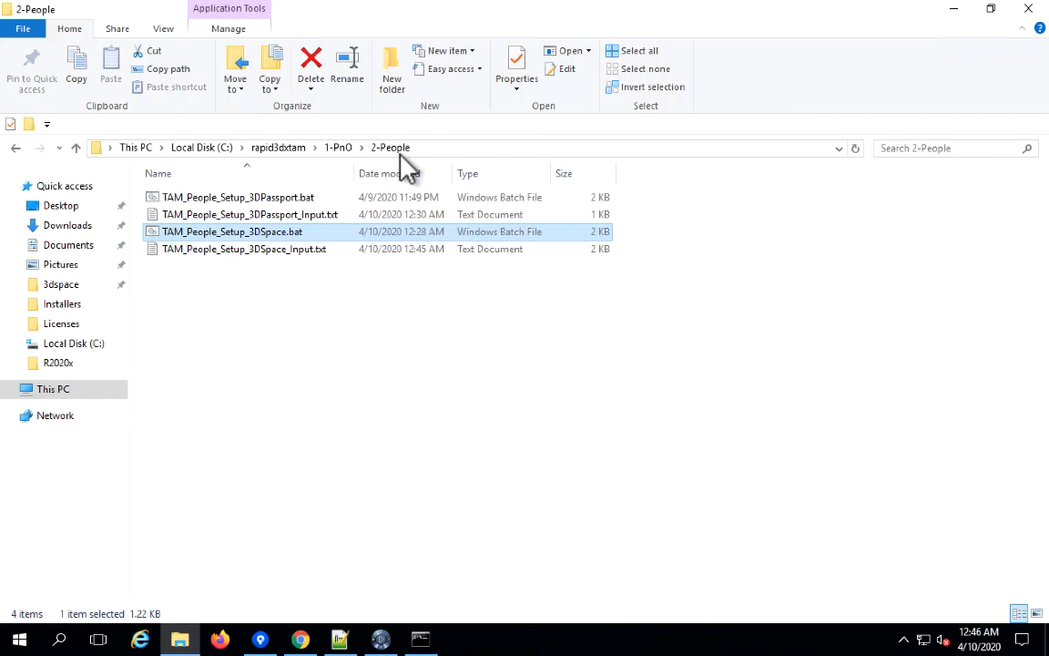
# - Browse a new Explorer window to C:\3DEXPERIENCE\R2020x and copy that folder path
pyautogui.press('super+e')
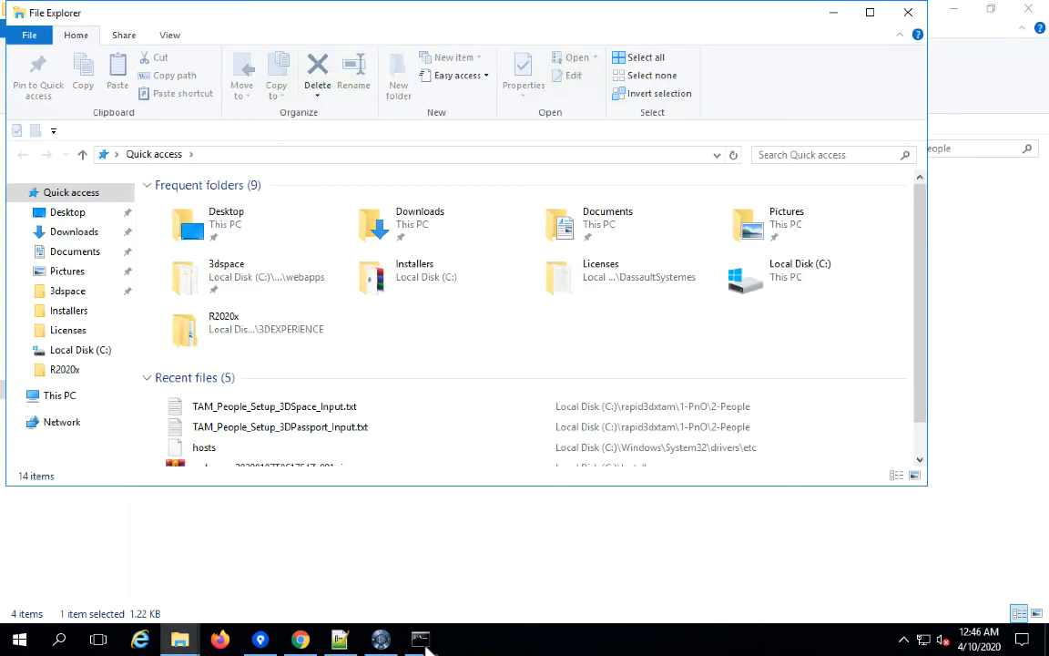
pyautogui.click(80, 350)
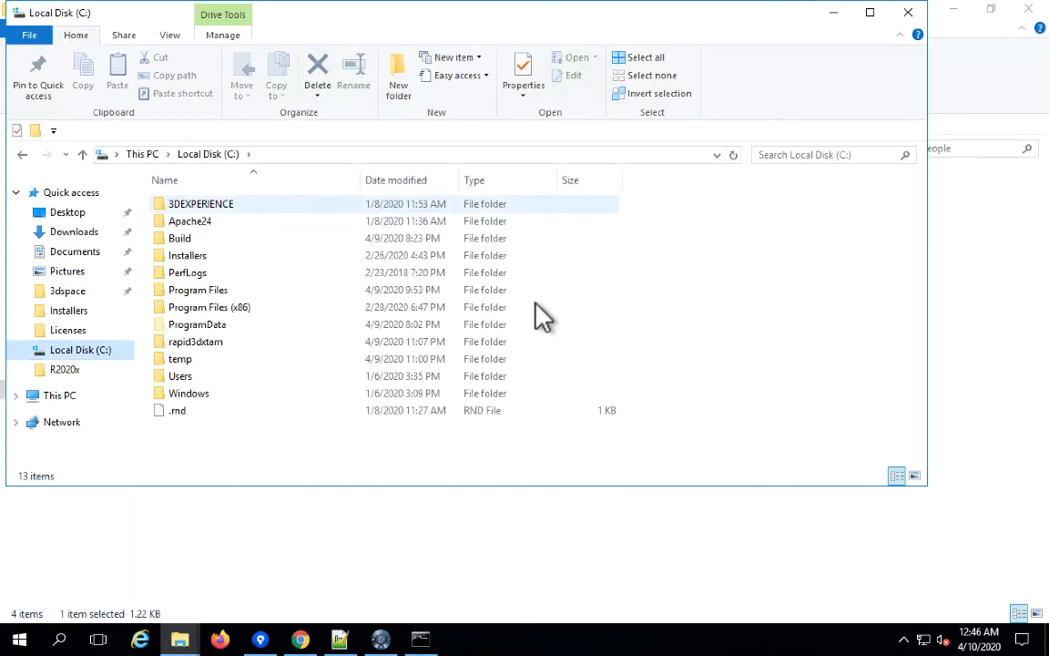
pyautogui.press('Return')
pyautogui.press('Down')
pyautogui.press('Down')
pyautogui.press('Down')
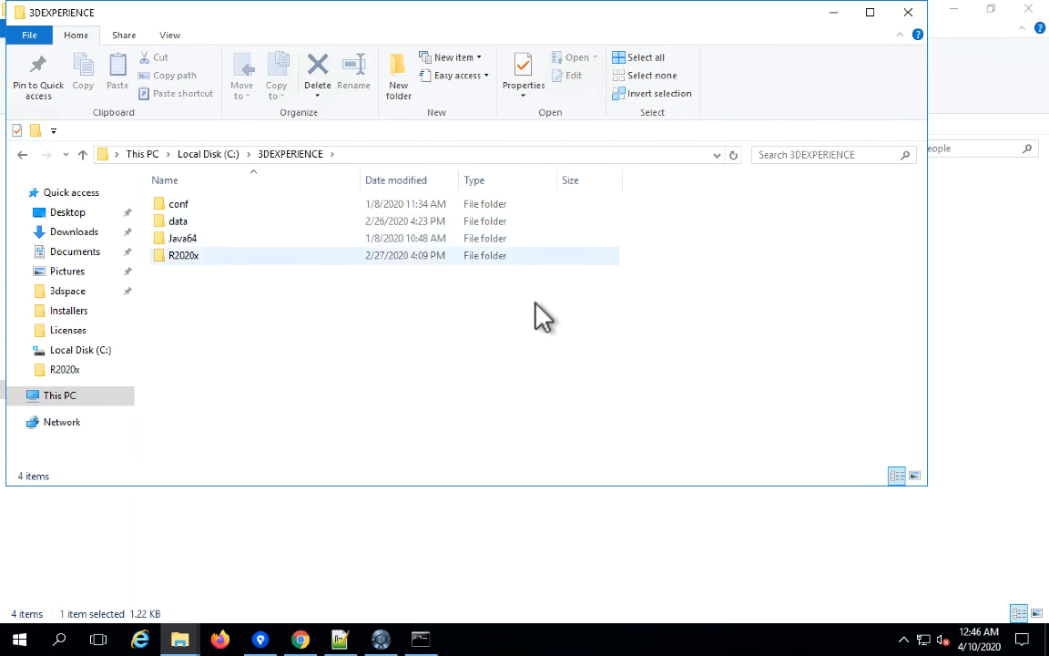
pyautogui.press('Return')
pyautogui.hotkey('alt', 'd')
pyautogui.hotkey('ctrl', 'c')
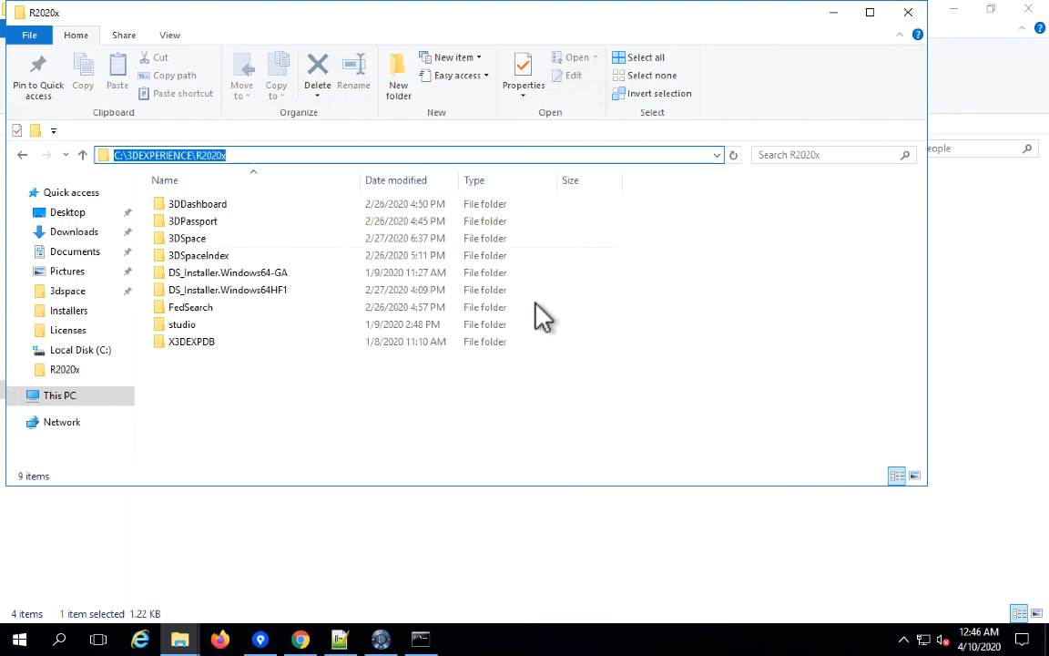
pyautogui.hotkey('alt', 'Tab')
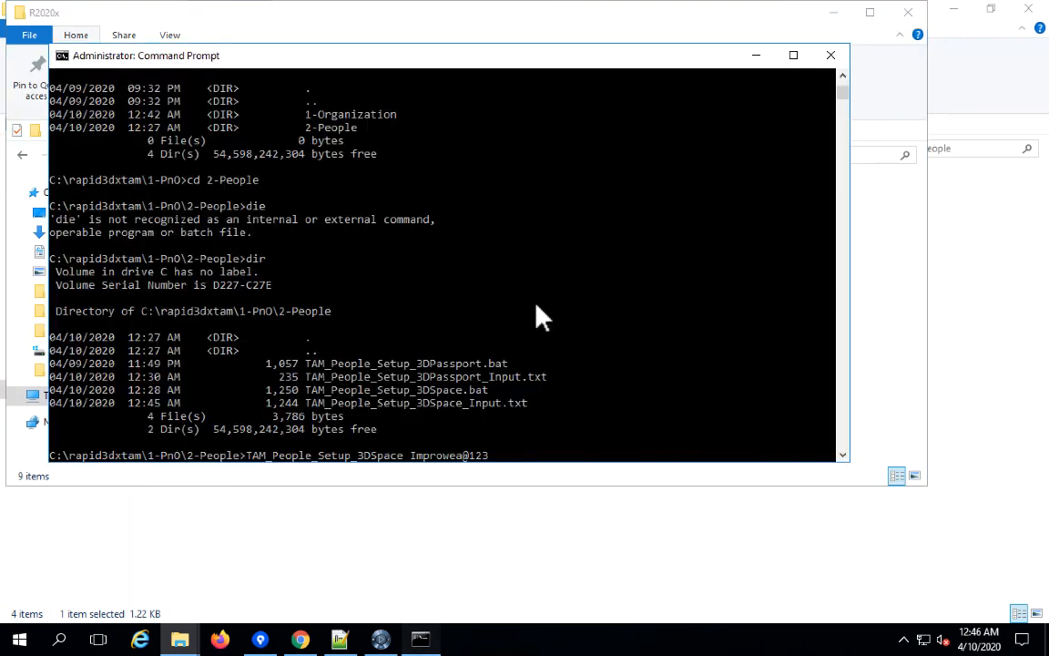
# - Append the R2020x install path and run TAM_People_Setup_3DSpace to create TA_Engineer
pyautogui.hotkey('ctrl', 'v')
pyautogui.press('Return')
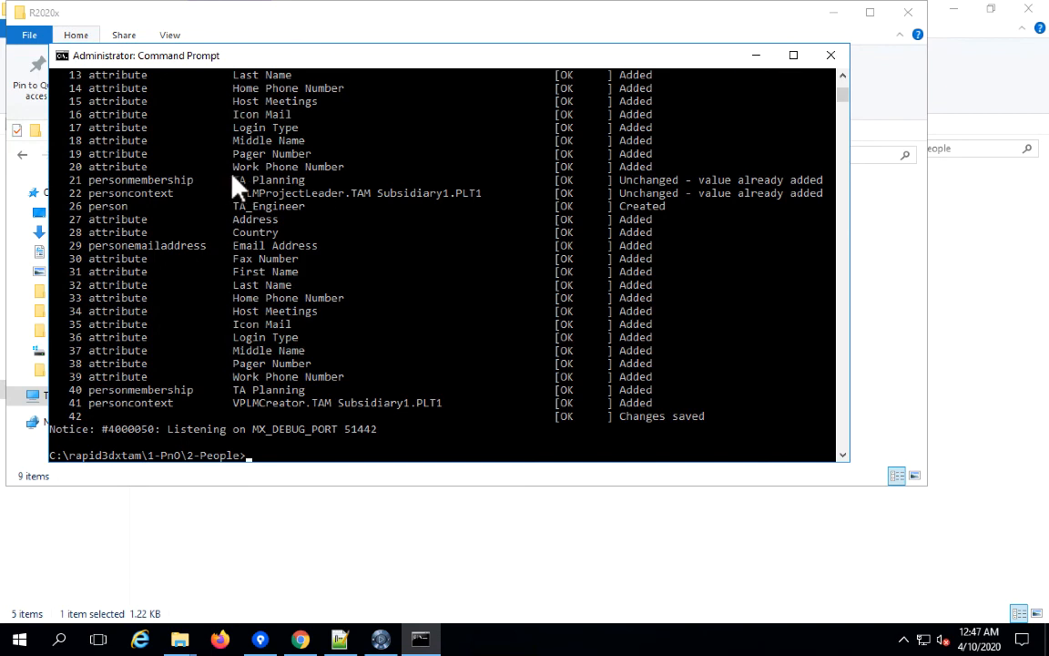
pyautogui.hotkey('alt', 'Tab')
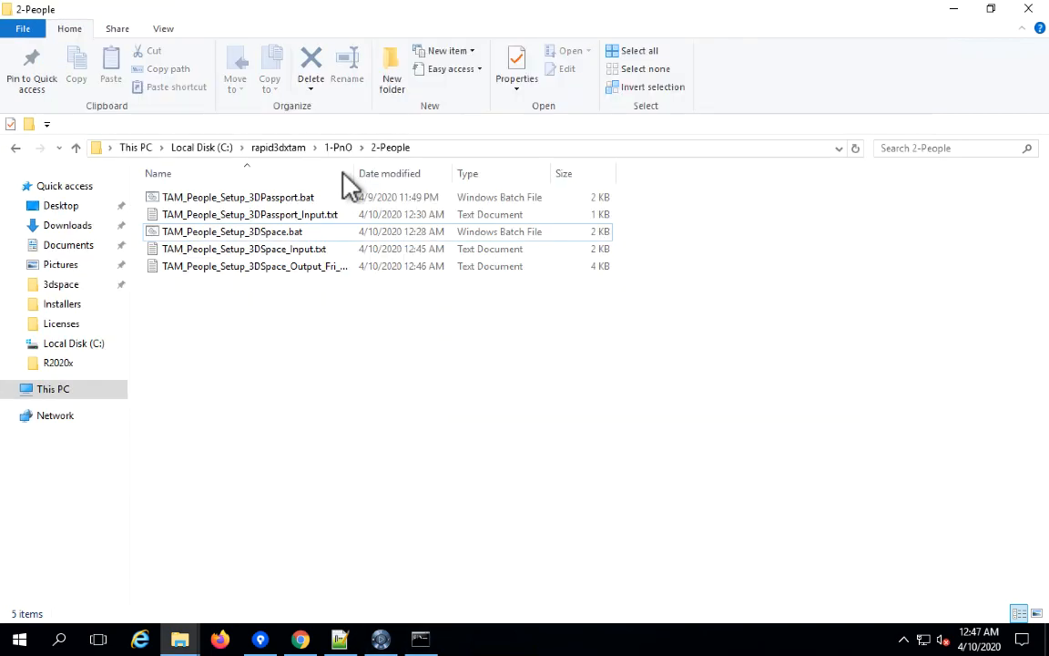
# - Sort the 2-People files by name descending, widen the Name column, and open the output log in Notepad++
pyautogui.moveTo(300, 173); pyautogui.dragTo(355, 172)
pyautogui.click(510, 173)
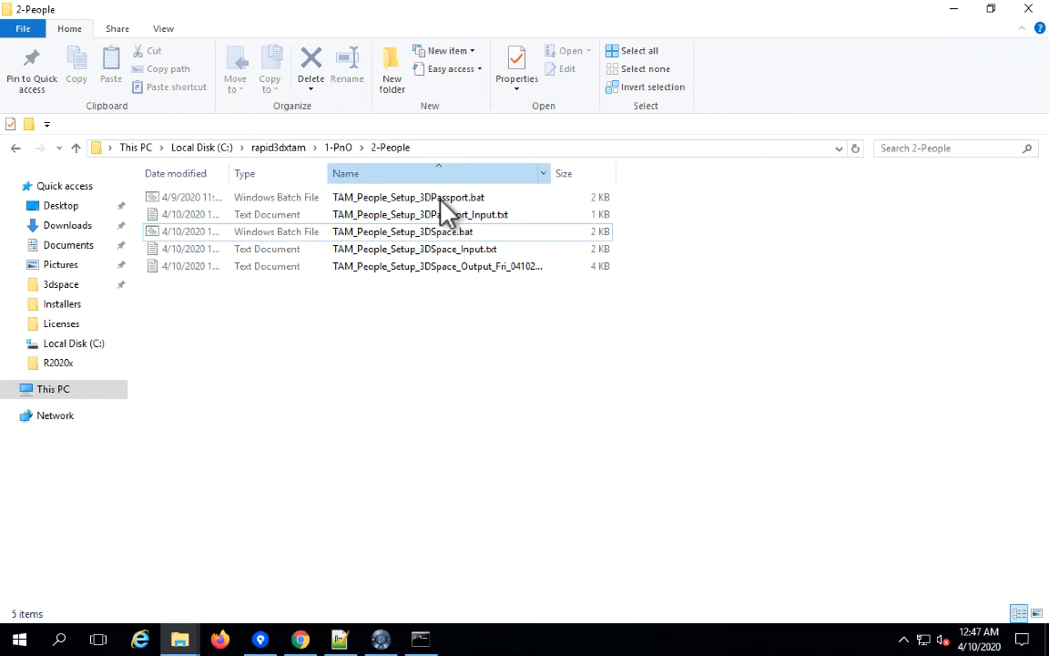
pyautogui.moveTo(437, 174); pyautogui.dragTo(182, 173)
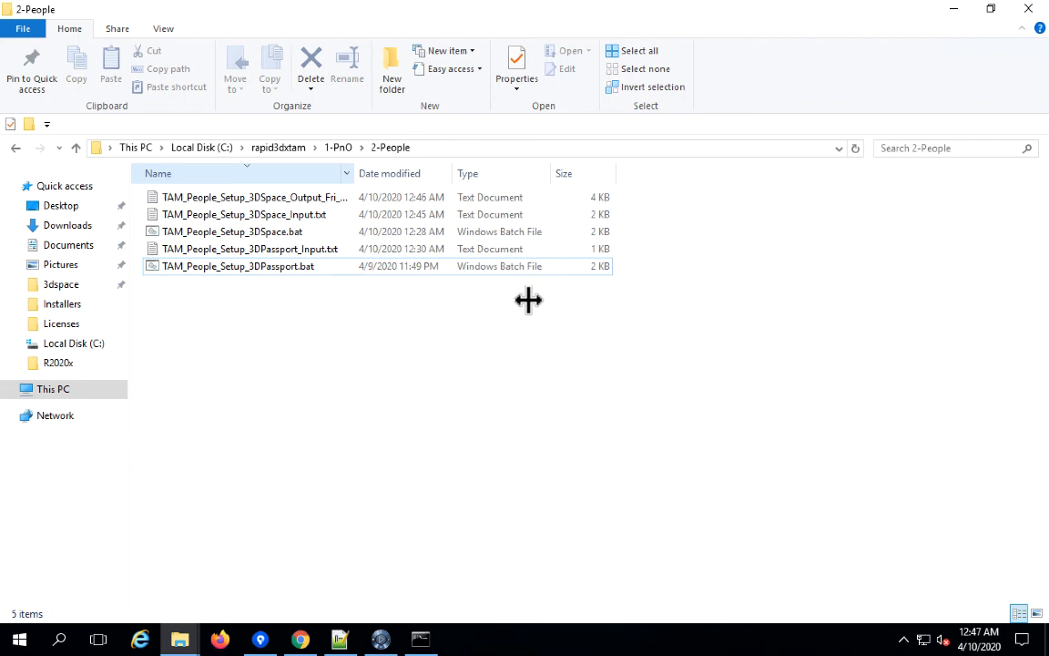
pyautogui.moveTo(353, 173); pyautogui.dragTo(509, 173)
pyautogui.rightClick(440, 199)
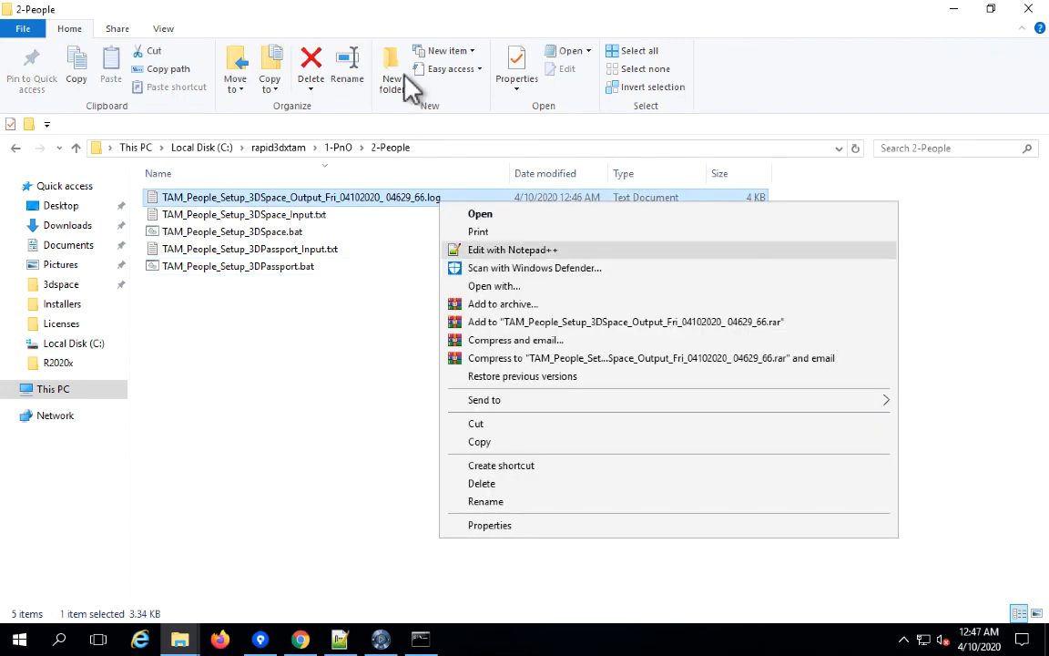
pyautogui.click(510, 250)
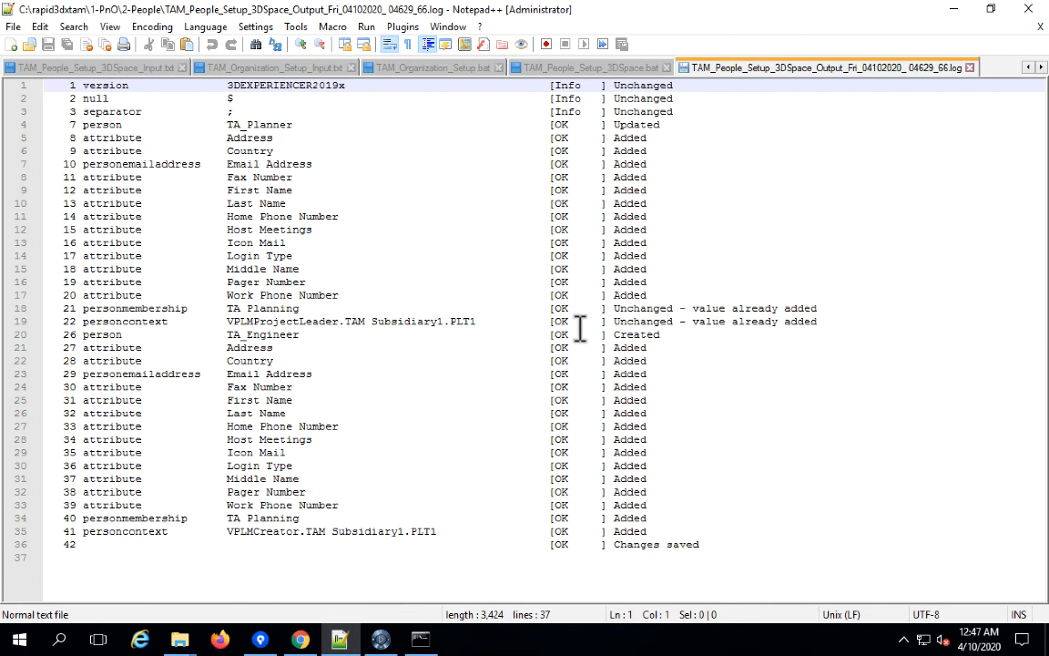
# - Insert a blank line after line 19 and check the TA_Planner entries and TA_Engineer's Created status
pyautogui.click(819, 321)
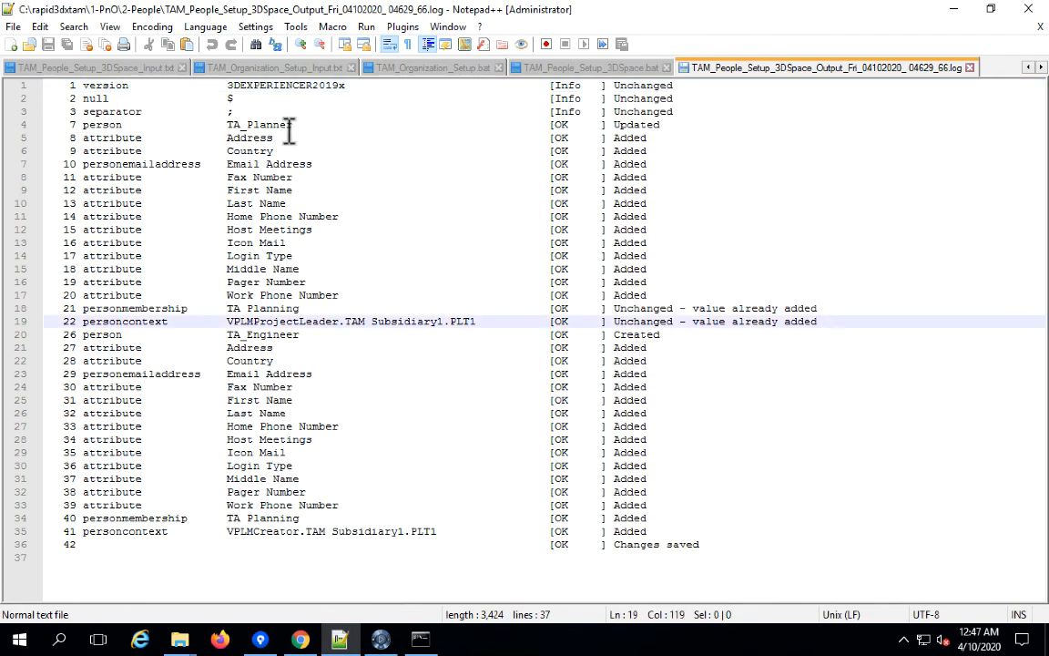
pyautogui.press('Return')
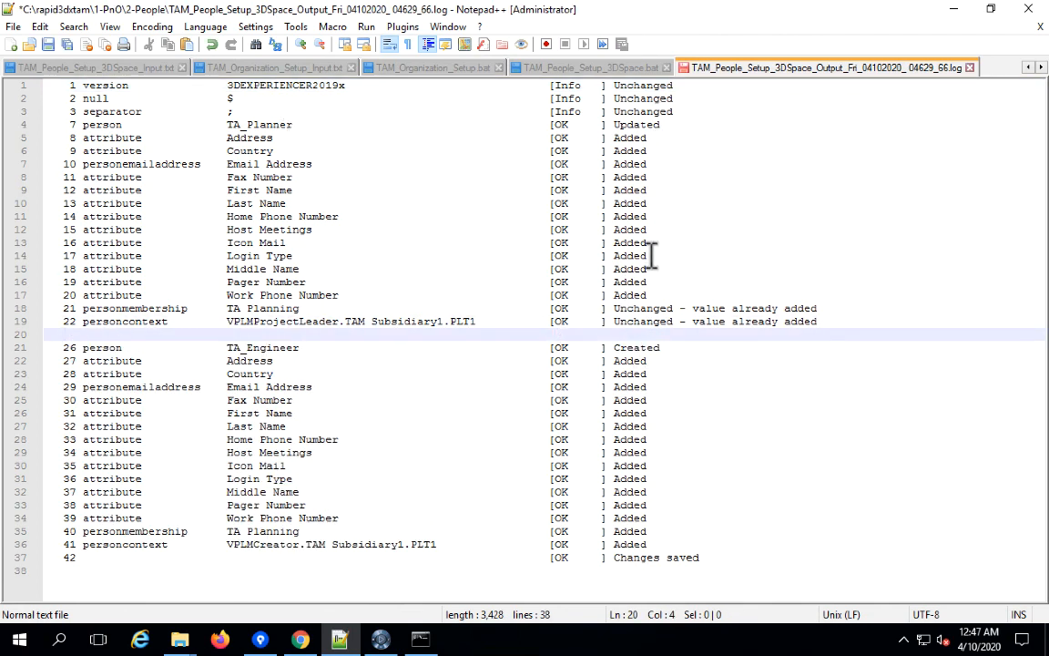
pyautogui.doubleClick(259, 125)
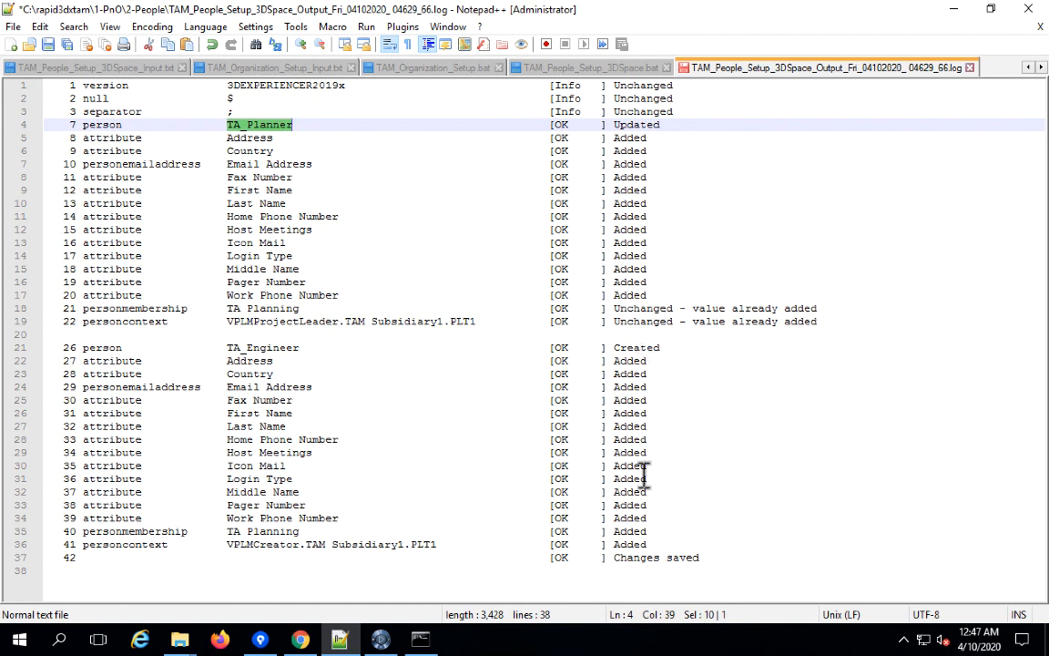
pyautogui.doubleClick(262, 347)
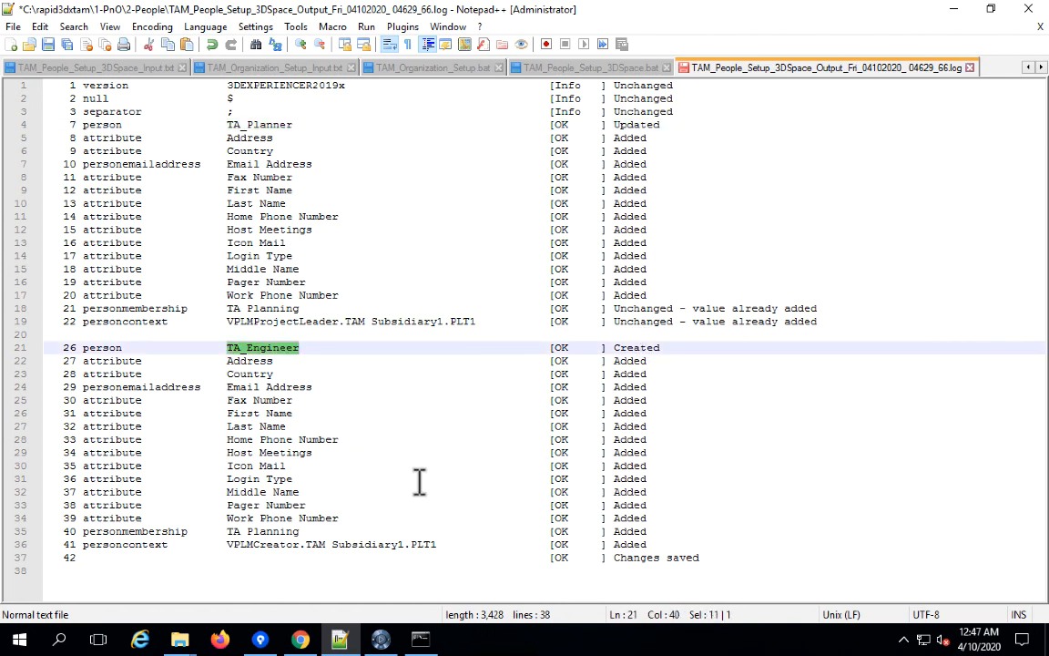
pyautogui.doubleClick(635, 347)
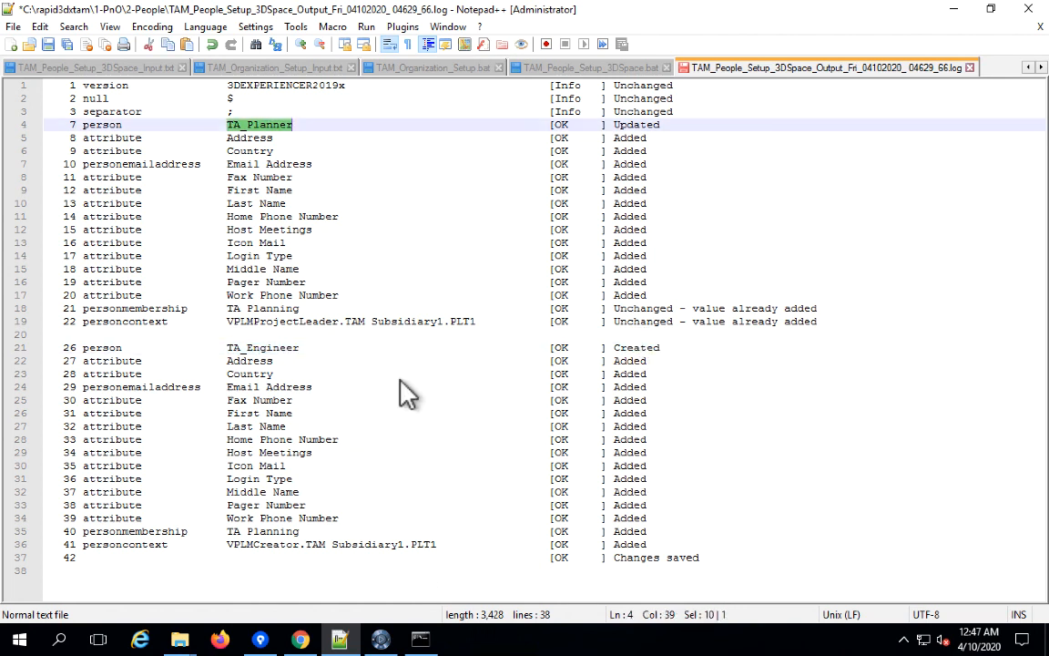
pyautogui.doubleClick(642, 111)
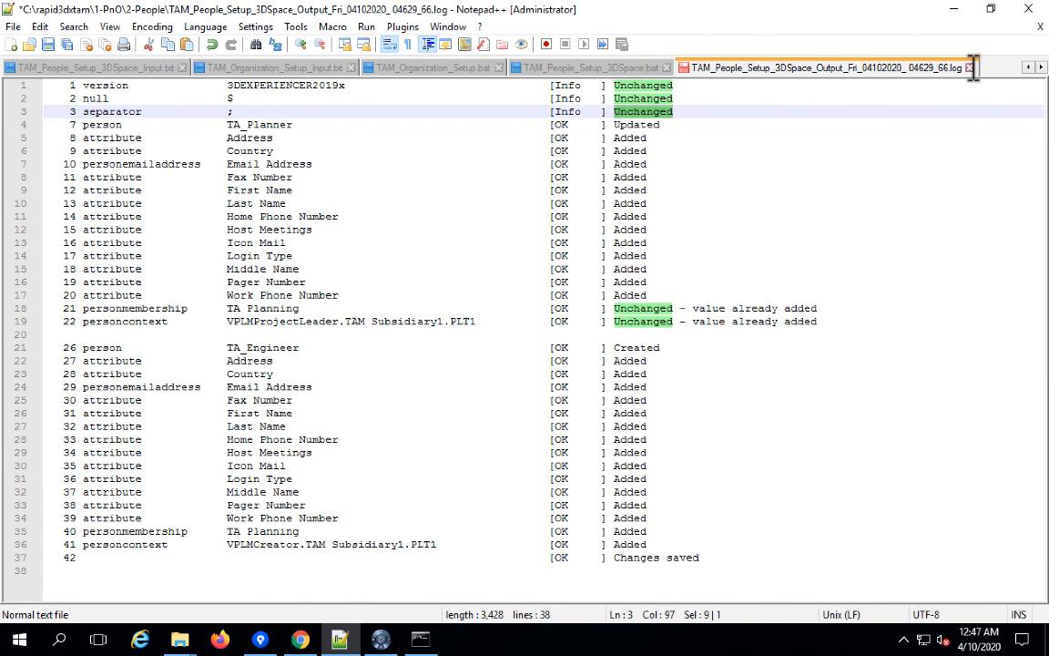
pyautogui.doubleClick(635, 347)
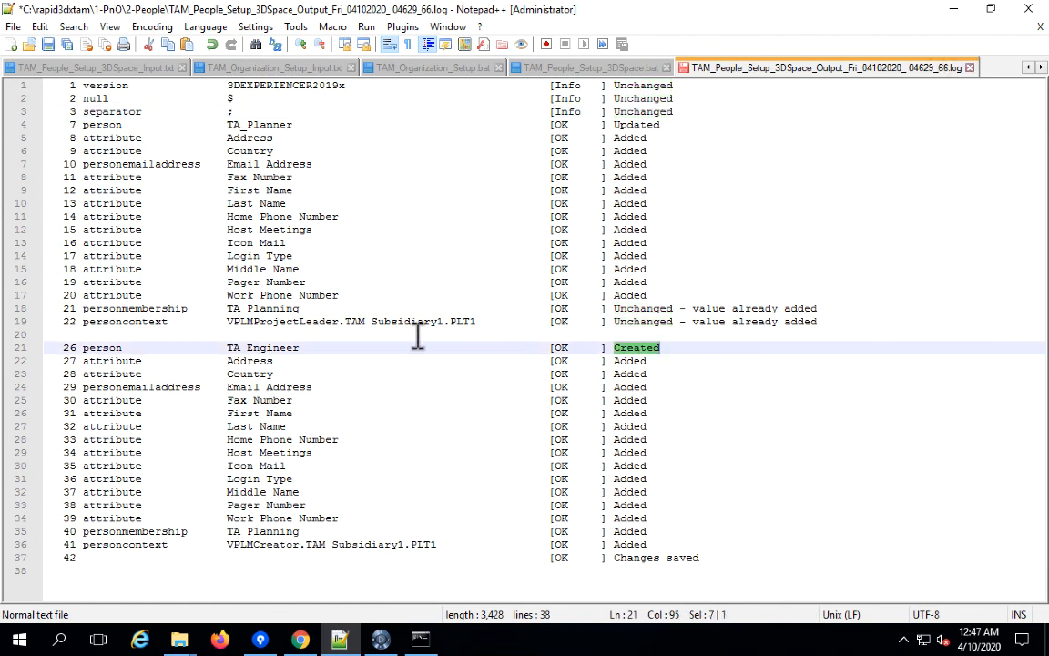
# - Save and close the output log, returning to the 2-People folder
pyautogui.hotkey('ctrl', 's')
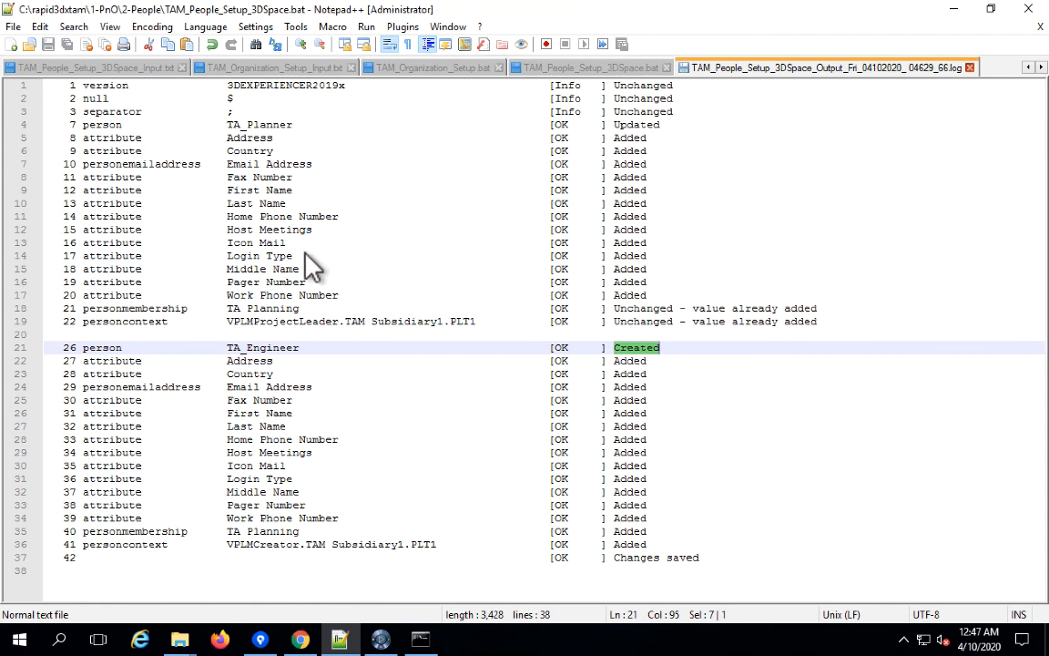
pyautogui.hotkey('ctrl', 'w')
pyautogui.hotkey('alt', 'Tab')
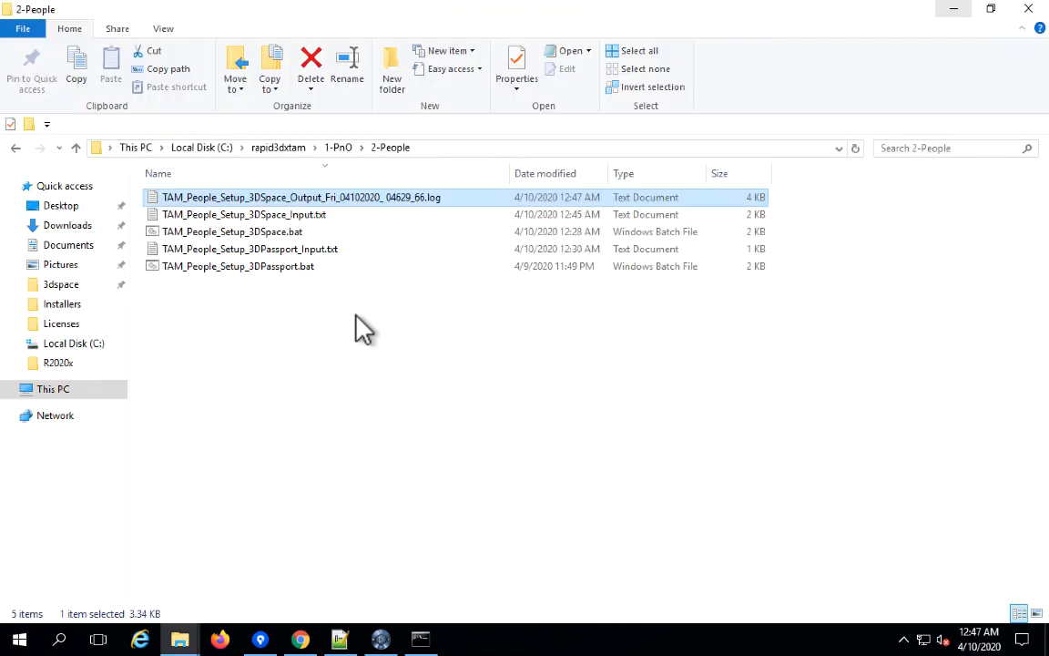
# - Open TAM_People_Setup_3DPassport_Input.txt from the 2-People folder in Notepad++
pyautogui.click(363, 329)
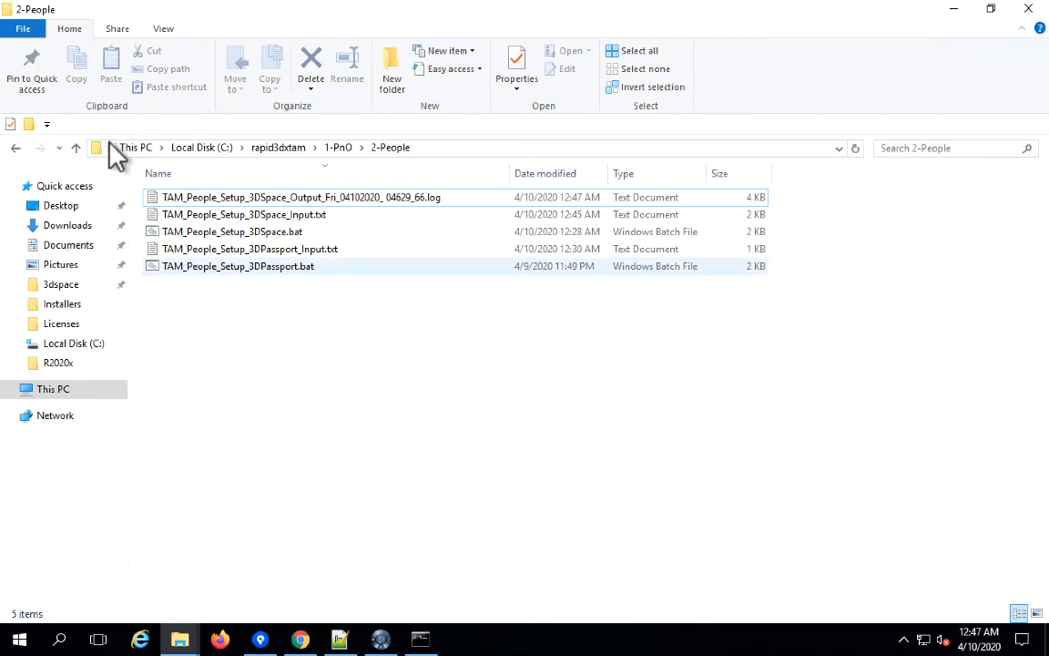
pyautogui.click(219, 250)
pyautogui.rightClick(305, 252)
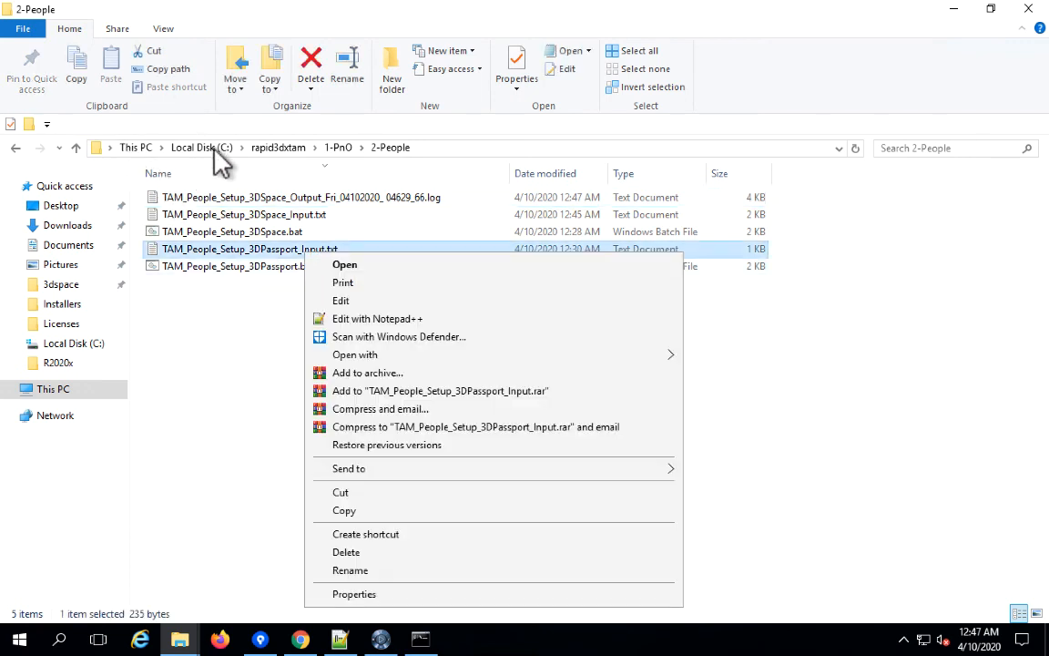
pyautogui.click(377, 318)
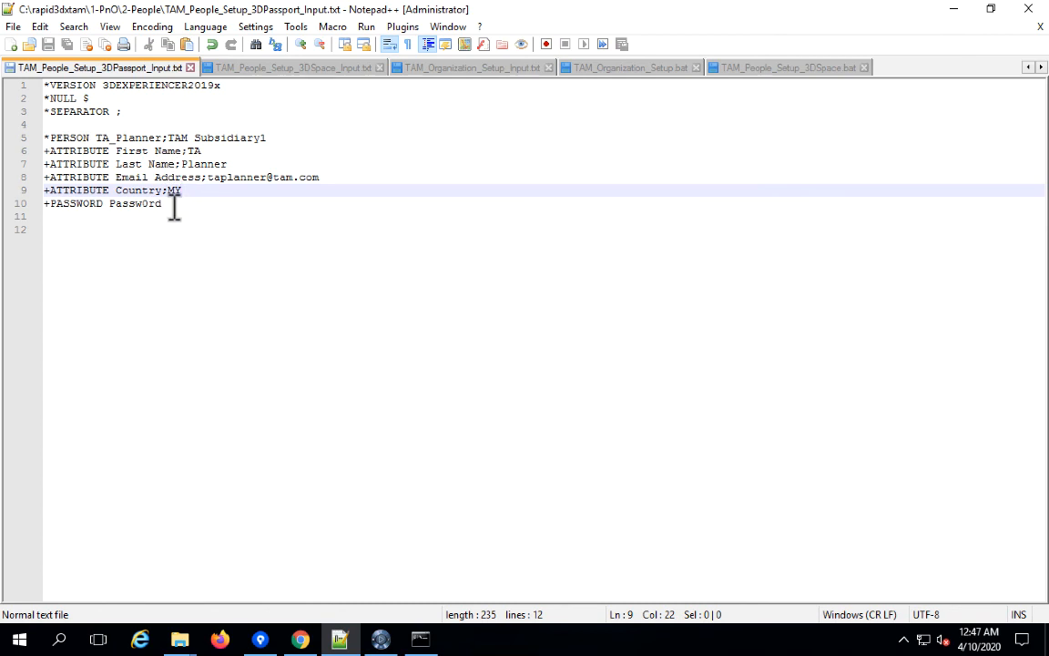
# - Duplicate the TA_Planner person block below the original
pyautogui.click(116, 139)
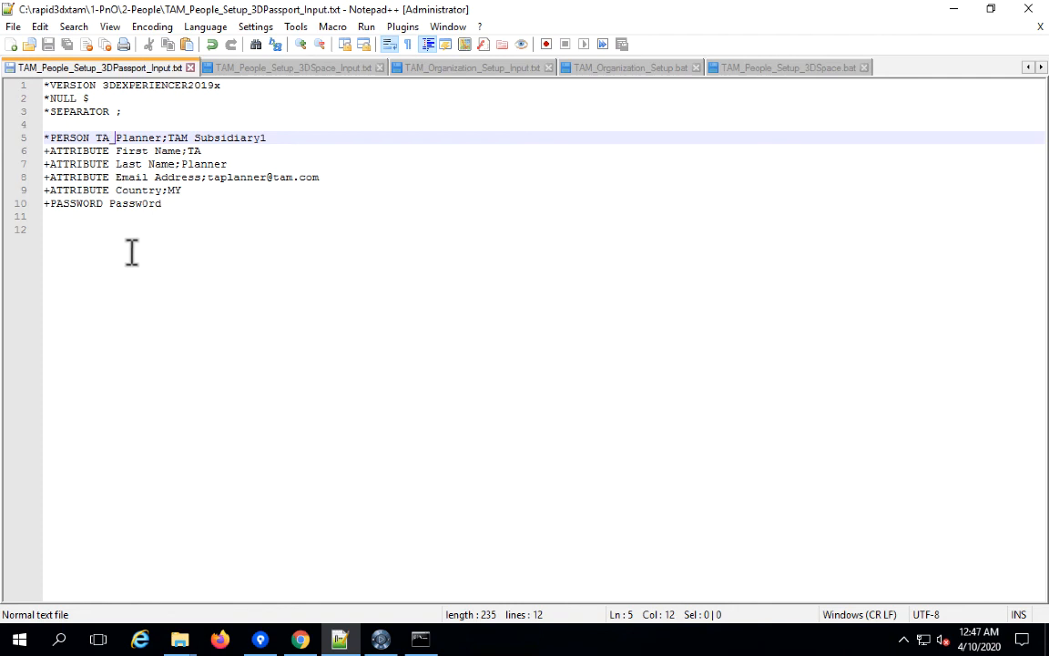
pyautogui.press('Down')
pyautogui.press('Down')
pyautogui.press('Down')
pyautogui.press('Down')
pyautogui.press('Down')
pyautogui.press('End')
pyautogui.hotkey('shift', 'Home')
pyautogui.hotkey('shift', 'Up')
pyautogui.hotkey('shift', 'Up')
pyautogui.hotkey('shift', 'Up')
pyautogui.hotkey('shift', 'Up')
pyautogui.hotkey('shift', 'Up')
pyautogui.hotkey('ctrl', 'c')
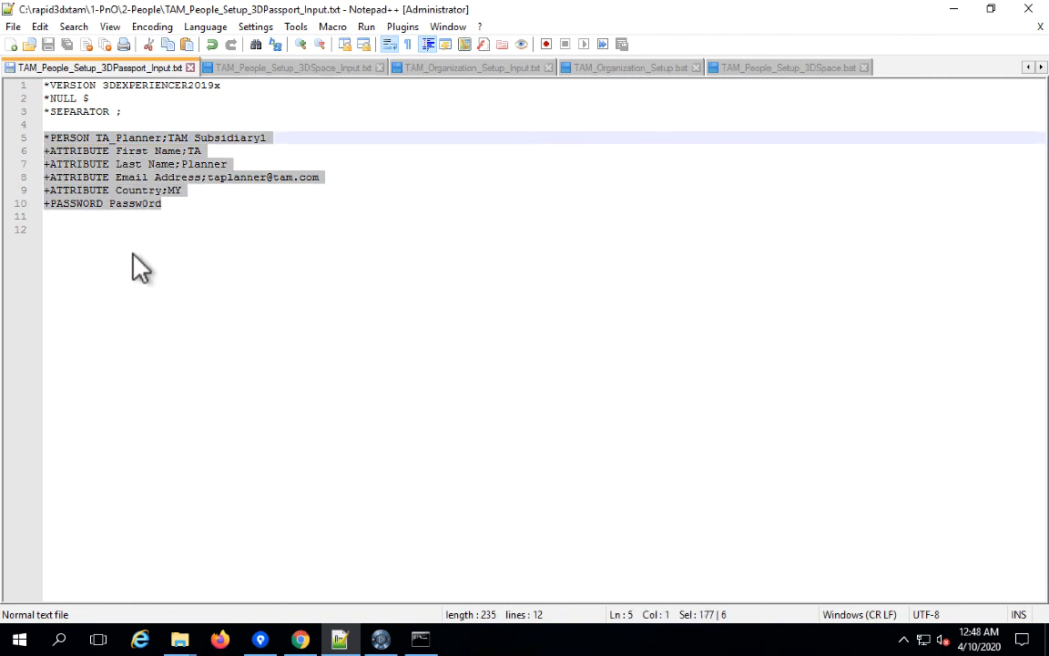
pyautogui.press('Right')
pyautogui.press('Return')
pyautogui.press('Return')
pyautogui.press('Return')
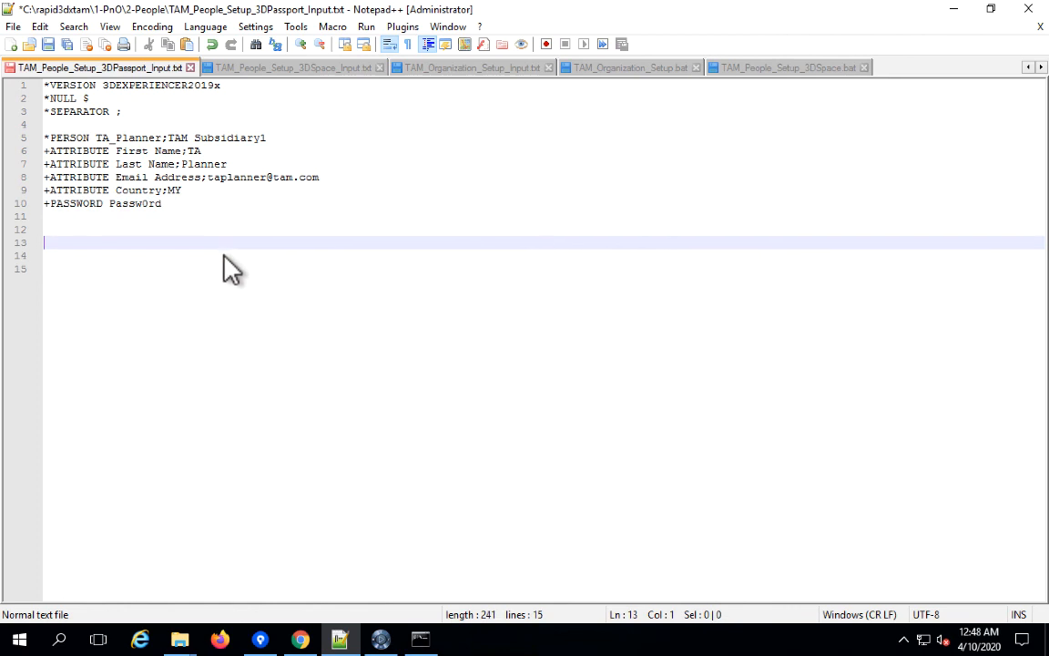
pyautogui.hotkey('ctrl', 'v')
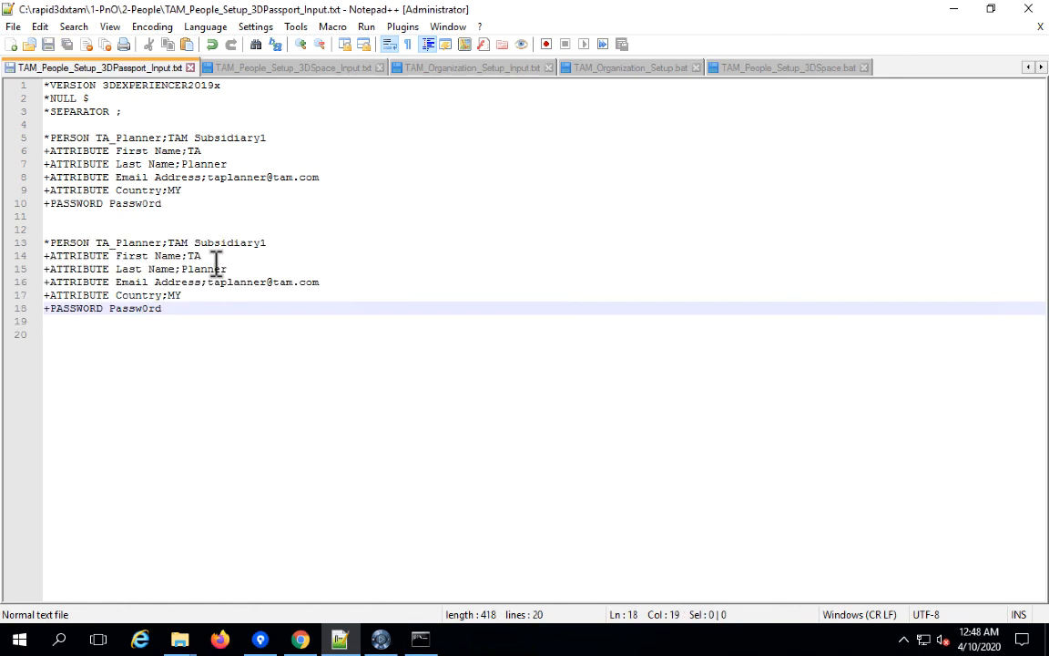
# - Rename the copied PERSON line from TA_Planner to TA_Engineer and save
pyautogui.press('Up')
pyautogui.press('Up')
pyautogui.press('Up')
pyautogui.press('Up')
pyautogui.press('Up')
pyautogui.press('Left')
pyautogui.press('Left')
pyautogui.press('Left')
pyautogui.press('Left')
pyautogui.press('Left')
pyautogui.press('Left')
pyautogui.press('Left')
pyautogui.hotkey('shift', 'Right')
pyautogui.hotkey('shift', 'Right')
pyautogui.hotkey('shift', 'Right')
pyautogui.hotkey('shift', 'Right')
pyautogui.hotkey('shift', 'Right')
pyautogui.hotkey('shift', 'Right')
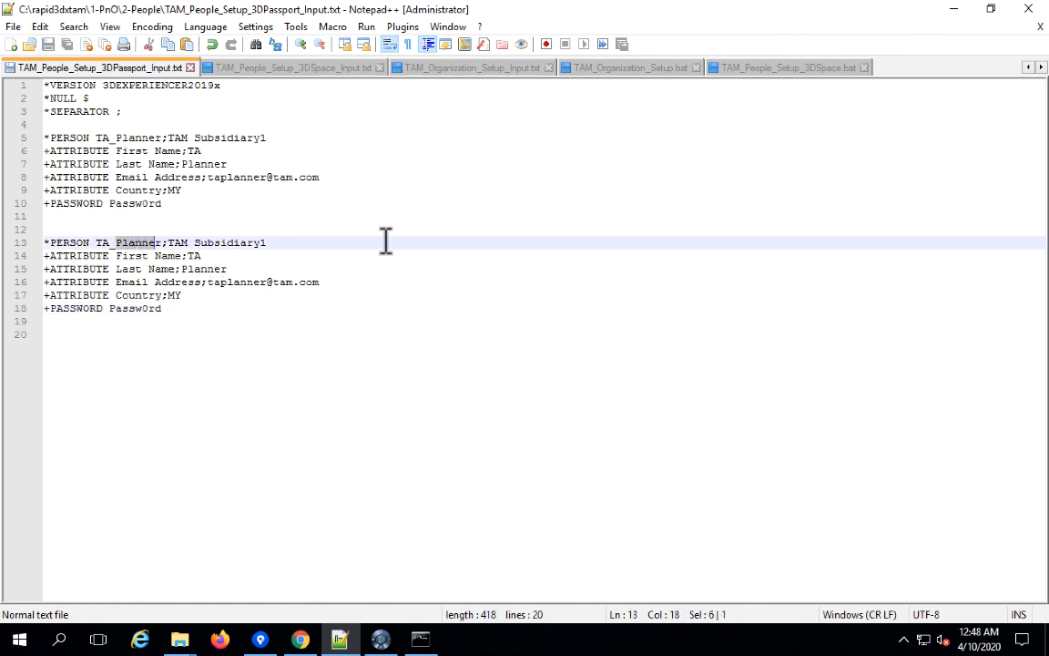
pyautogui.hotkey('shift', 'Right')
pyautogui.write('Engineer')
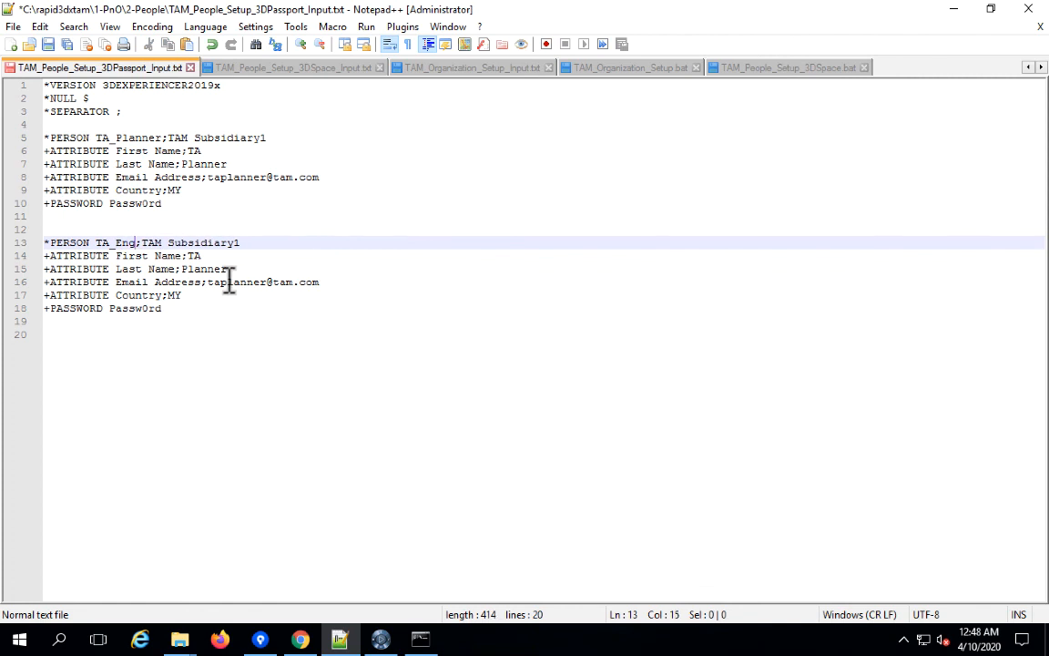
pyautogui.hotkey('ctrl', 's')
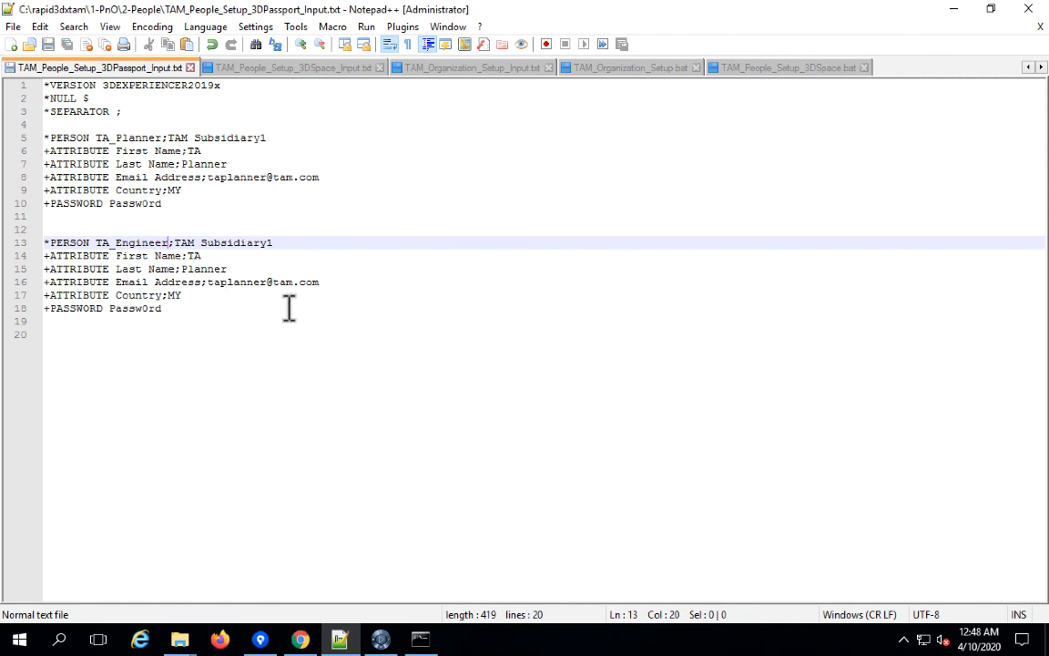
# - Change the copy's Last Name to Engineer and its e-mail from planner to engineer, then save
pyautogui.doubleClick(215, 268)
pyautogui.write('Engini')
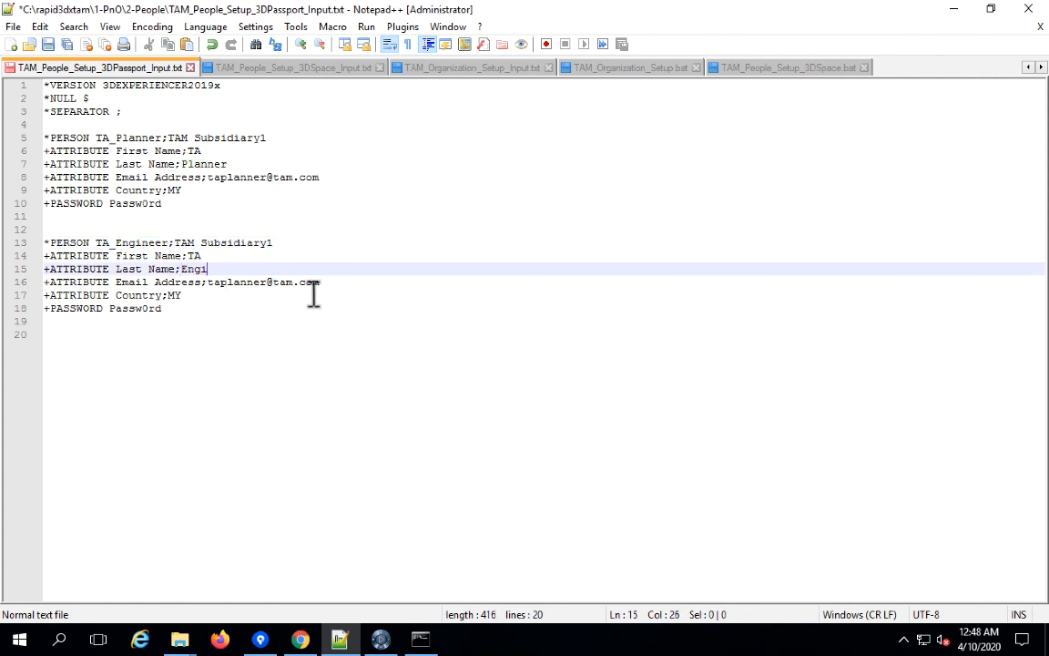
pyautogui.press('BackSpace')
pyautogui.press('BackSpace')
pyautogui.write('neer')
pyautogui.click(220, 282)
pyautogui.hotkey('shift', 'Right')
pyautogui.hotkey('shift', 'Right')
pyautogui.hotkey('shift', 'Right')
pyautogui.hotkey('shift', 'Right')
pyautogui.hotkey('shift', 'Right')
pyautogui.hotkey('shift', 'Right')
pyautogui.hotkey('shift', 'Right')
pyautogui.write('engineer')
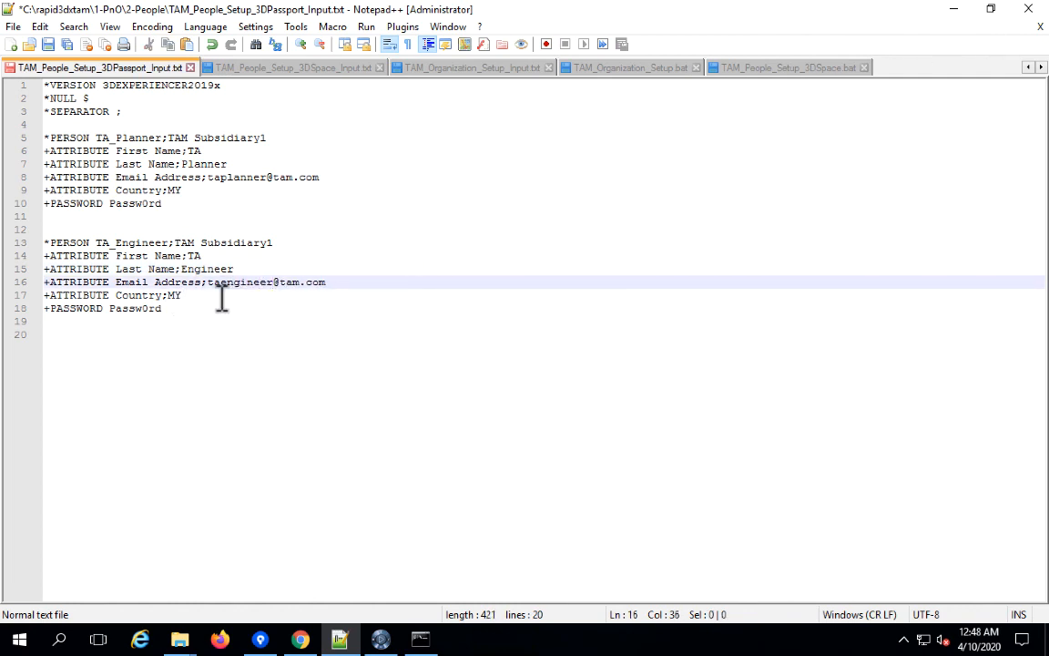
pyautogui.hotkey('ctrl', 's')
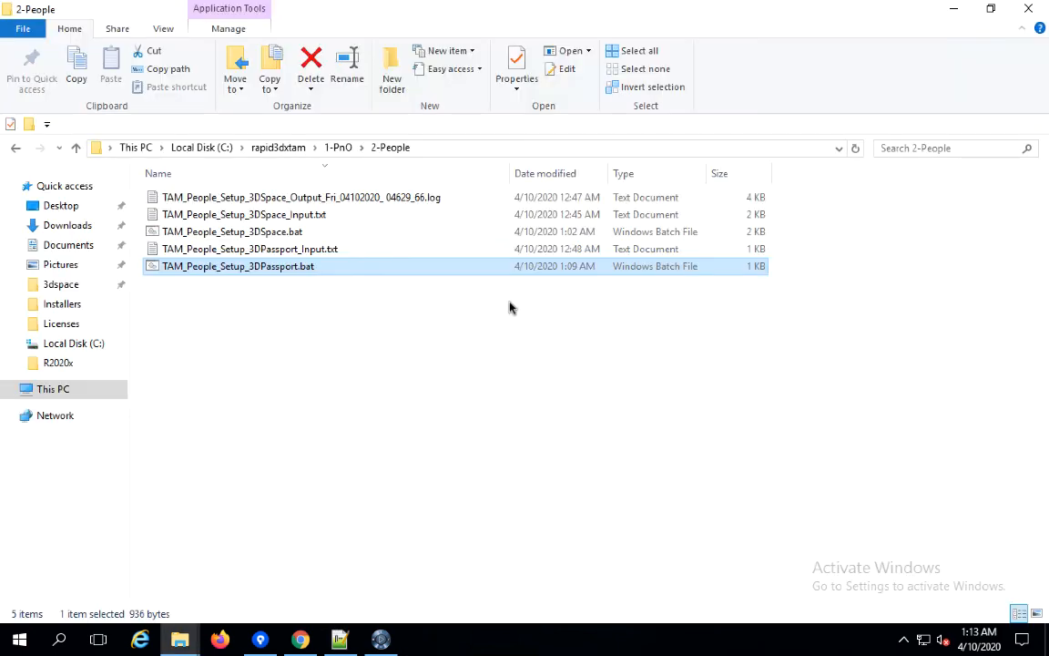
# - Open TAM_People_Setup_3DPassport.bat in Notepad++ for editing
pyautogui.rightClick(274, 272)
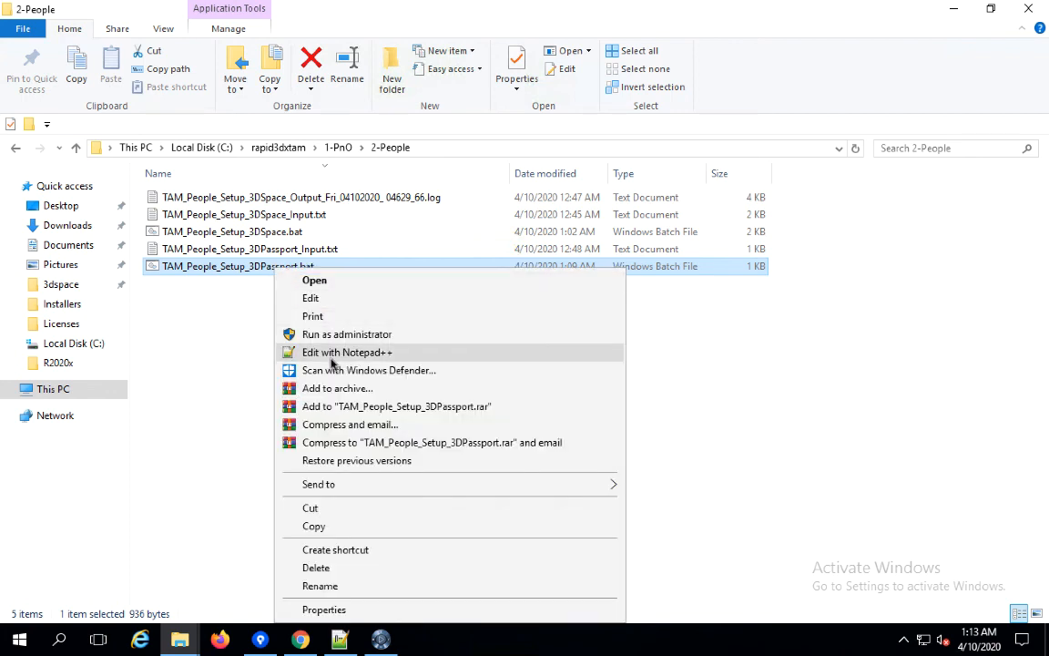
pyautogui.click(331, 357)
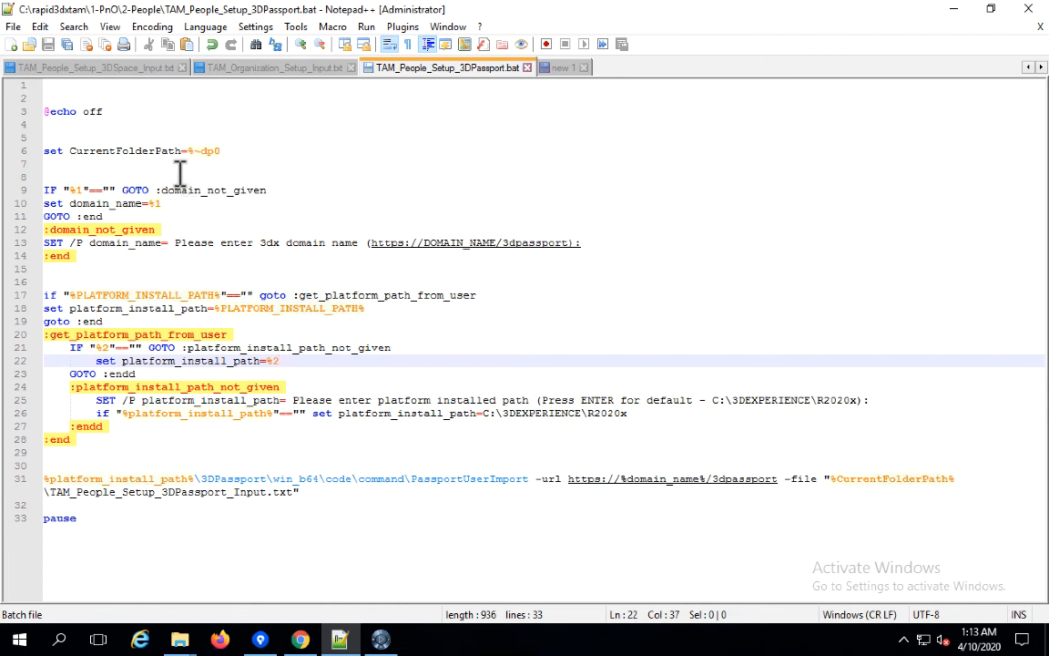
# - Inspect the script's domain_not_given check and line 31 input file name, then return to the 2-People folder
pyautogui.click(204, 190)
pyautogui.doubleClick(204, 190)
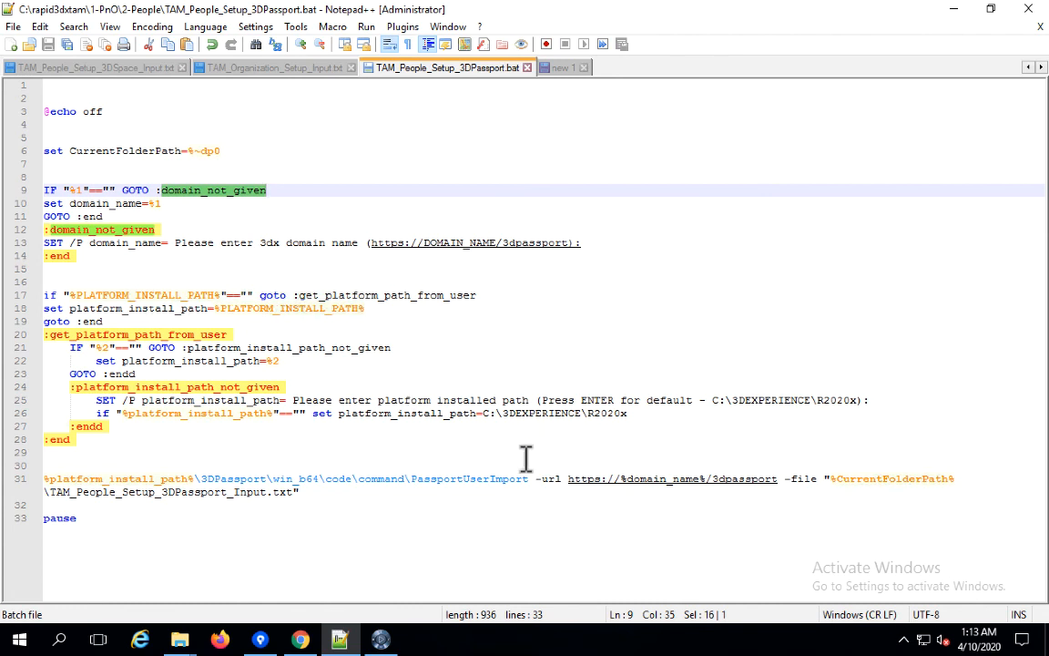
pyautogui.doubleClick(249, 492)
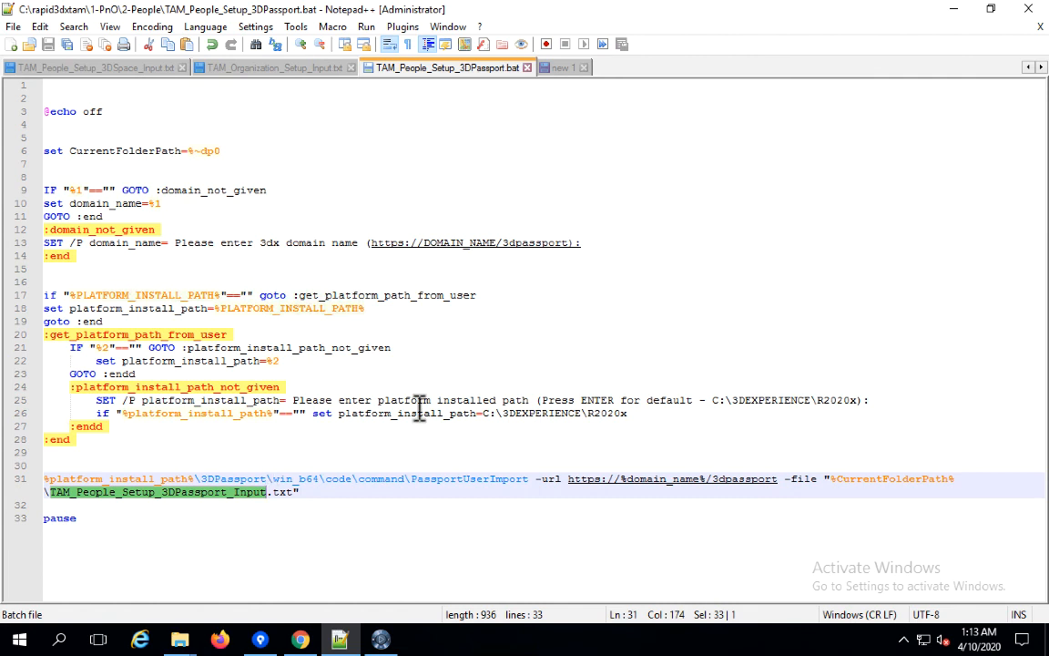
pyautogui.click(179, 639)
pyautogui.click(167, 614)
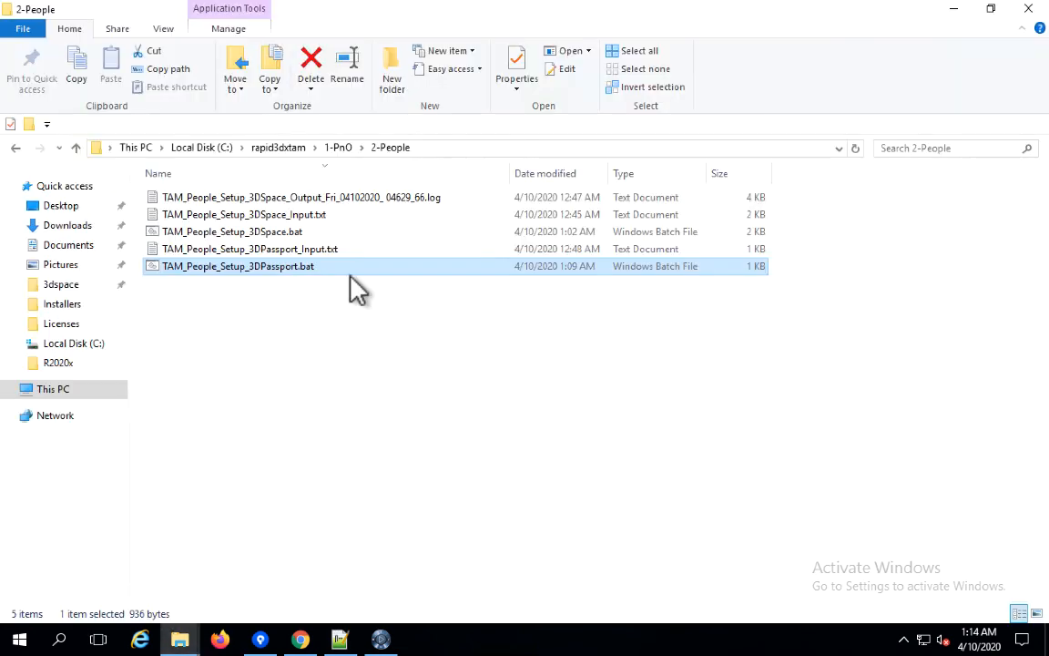
# - Launch an administrator Command Prompt and cd into the copied C:\rapid3dxtam\1-PnO\2-People path
pyautogui.click(437, 147)
pyautogui.hotkey('ctrl', 'c')
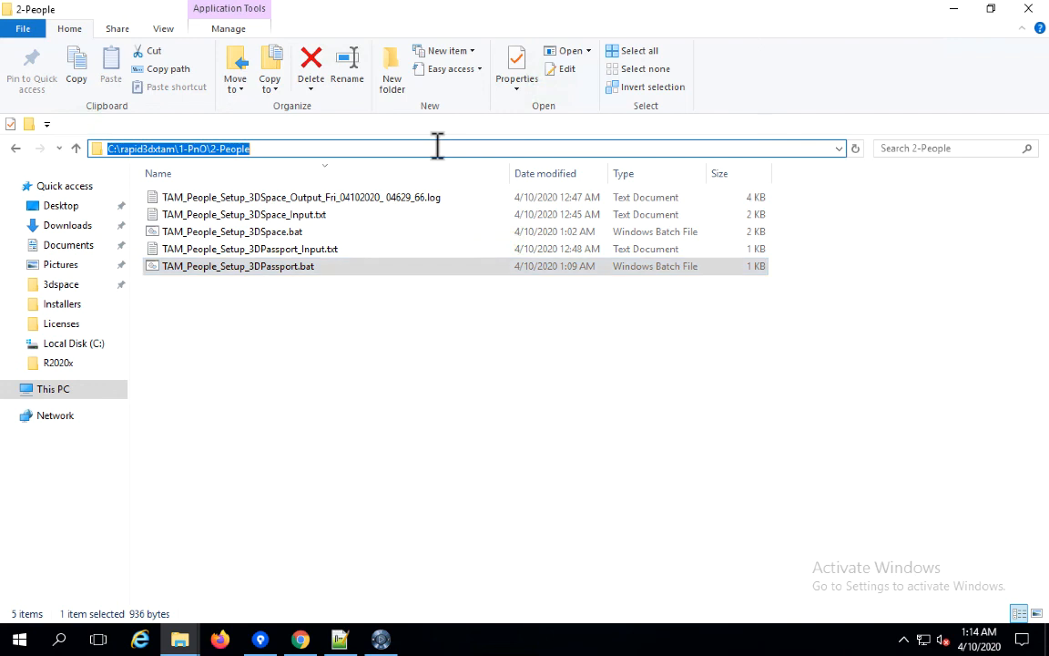
pyautogui.press('super')
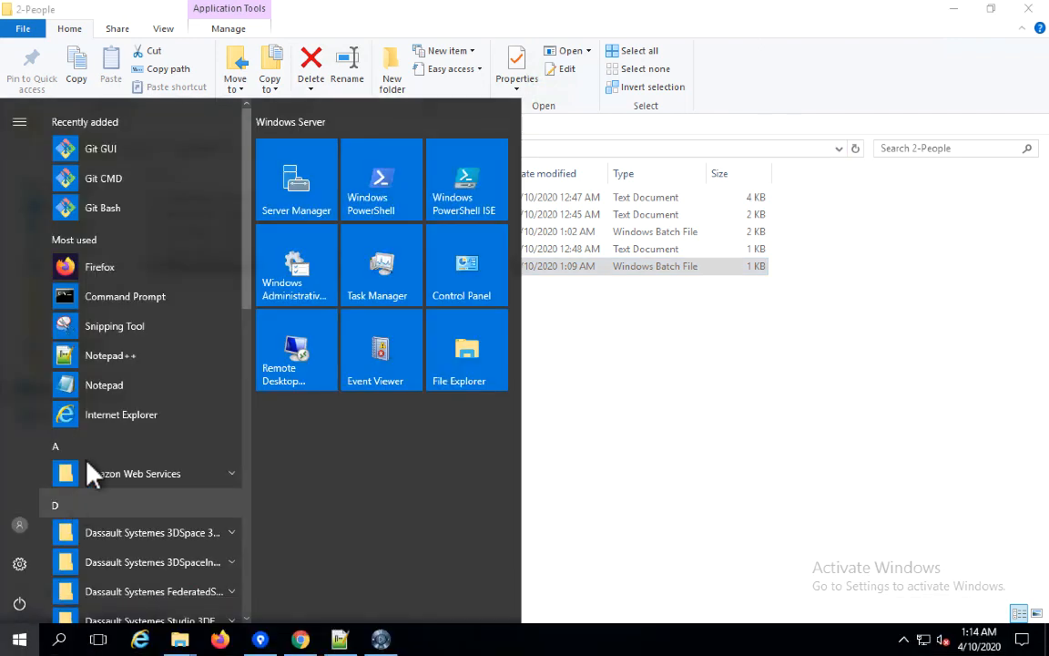
pyautogui.write('cmd')
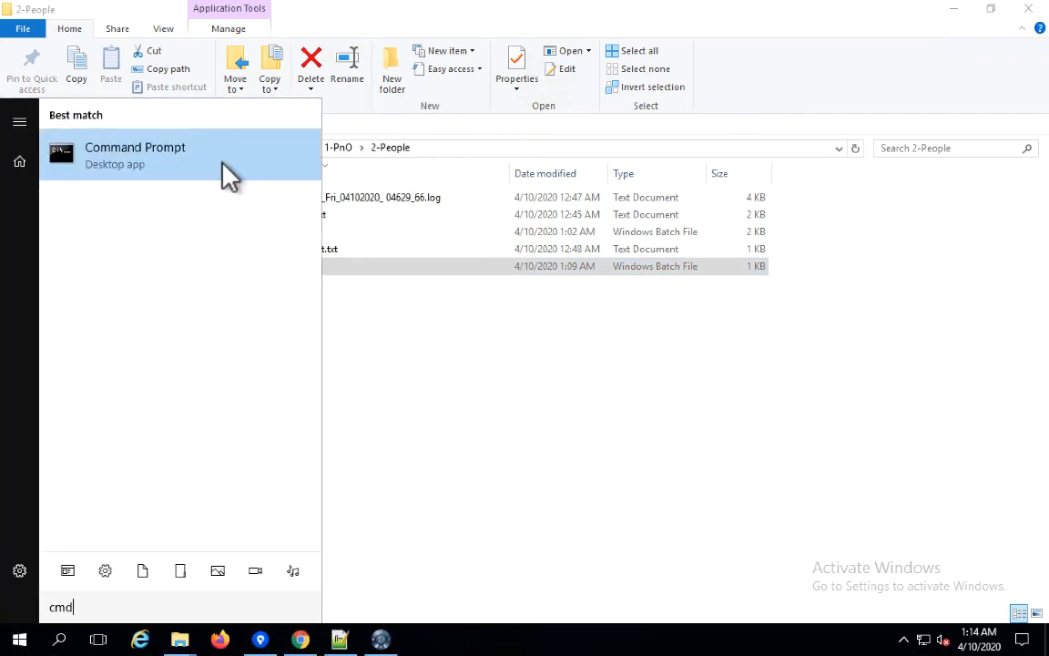
pyautogui.rightClick(222, 164)
pyautogui.click(259, 186)
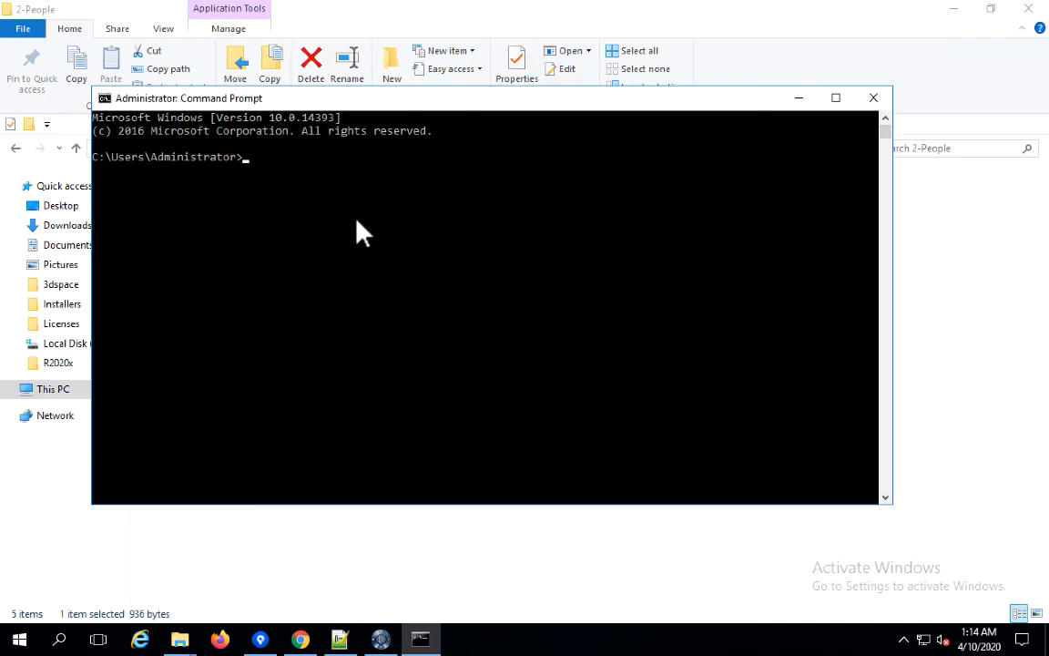
pyautogui.write('cd')
pyautogui.hotkey('ctrl', 'v')
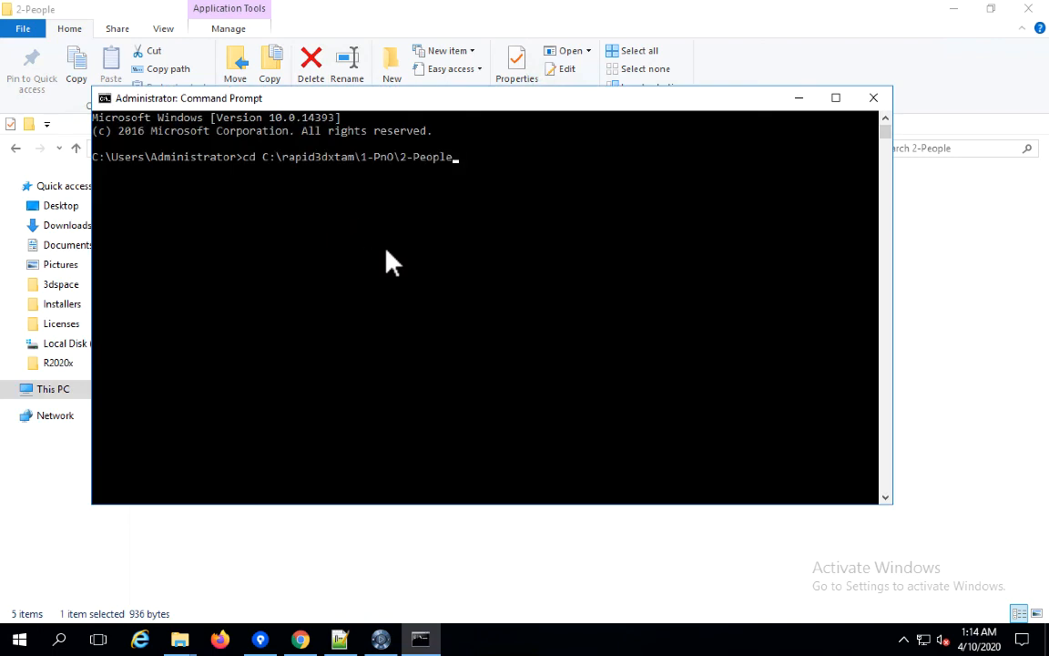
pyautogui.press('Return')
# - Try the 3DPassport batch file directly from the folder, close it, and return to the administrator prompt
pyautogui.click(304, 557)
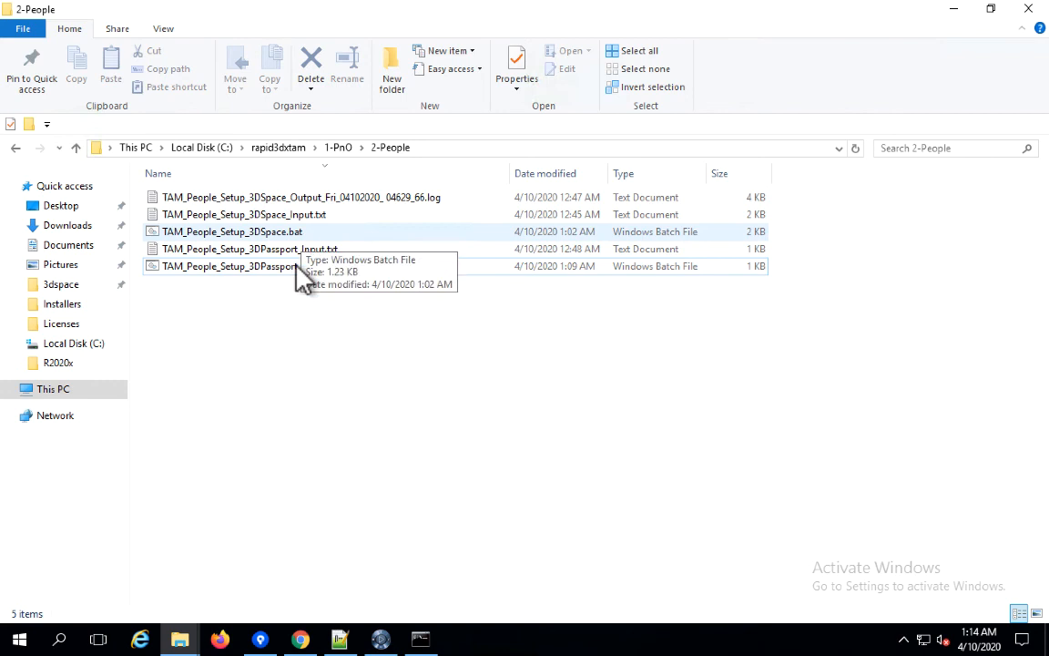
pyautogui.doubleClick(300, 265)
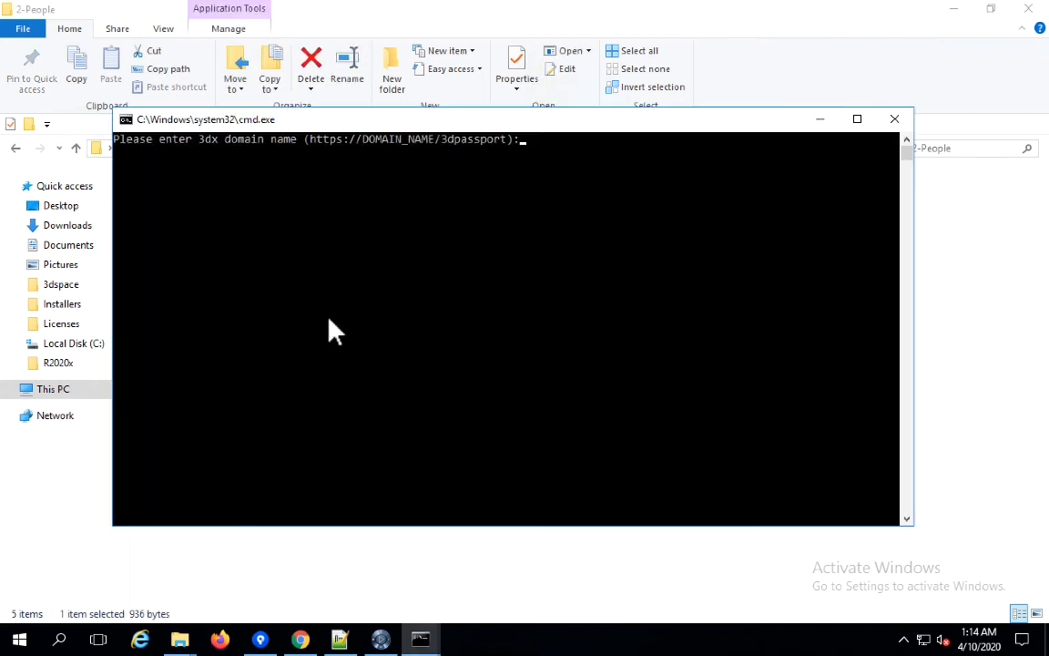
pyautogui.click(894, 121)
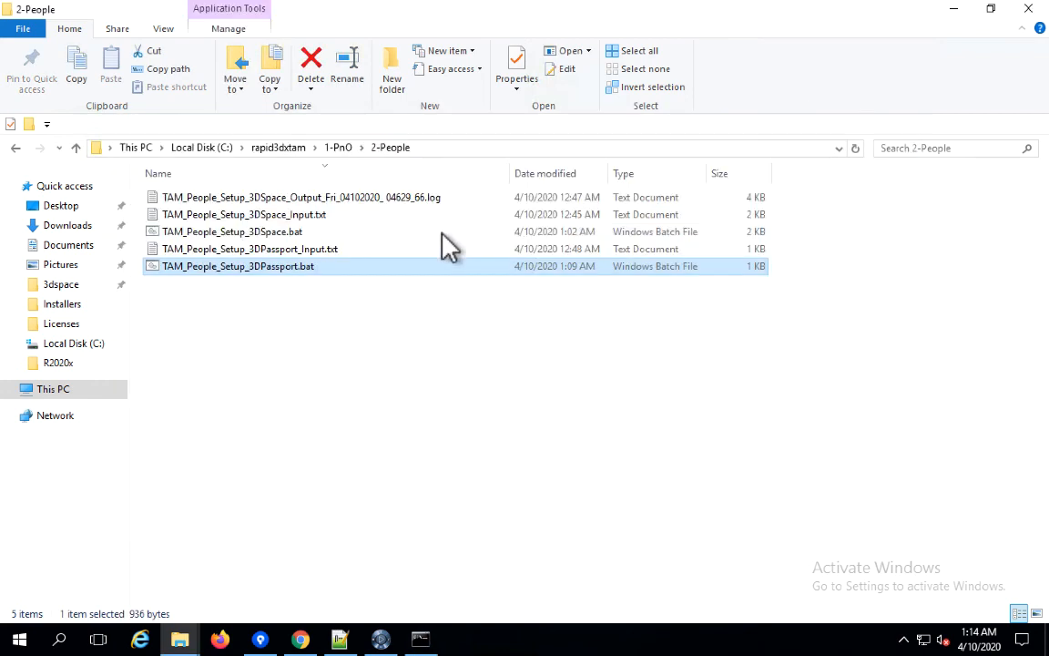
pyautogui.click(313, 268)
pyautogui.hotkey('ctrl', 'c')
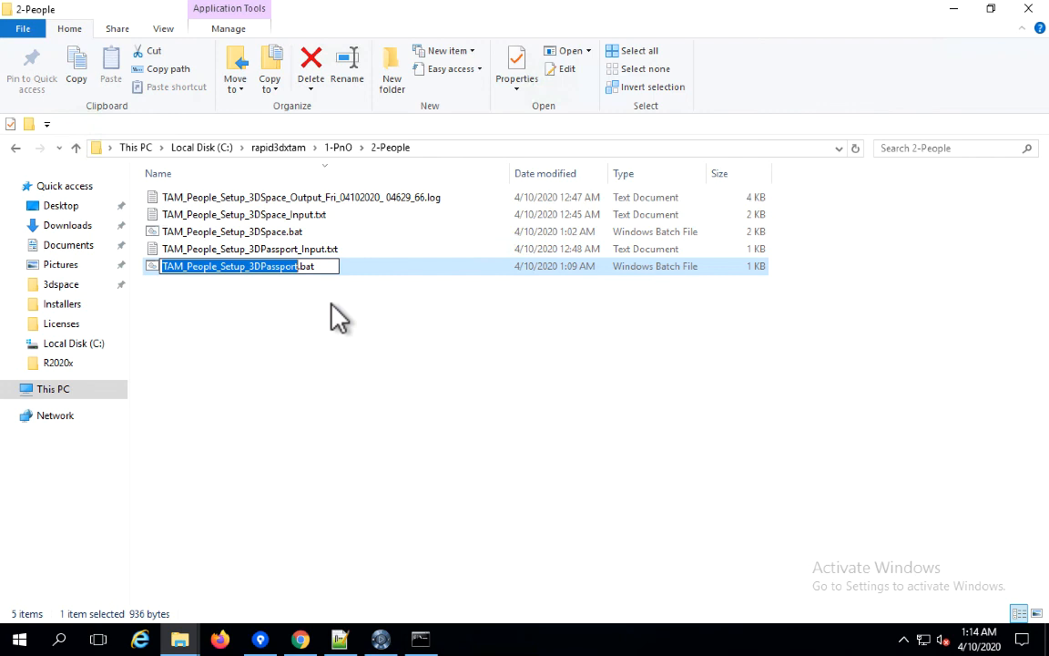
pyautogui.click(389, 569)
pyautogui.click(421, 639)
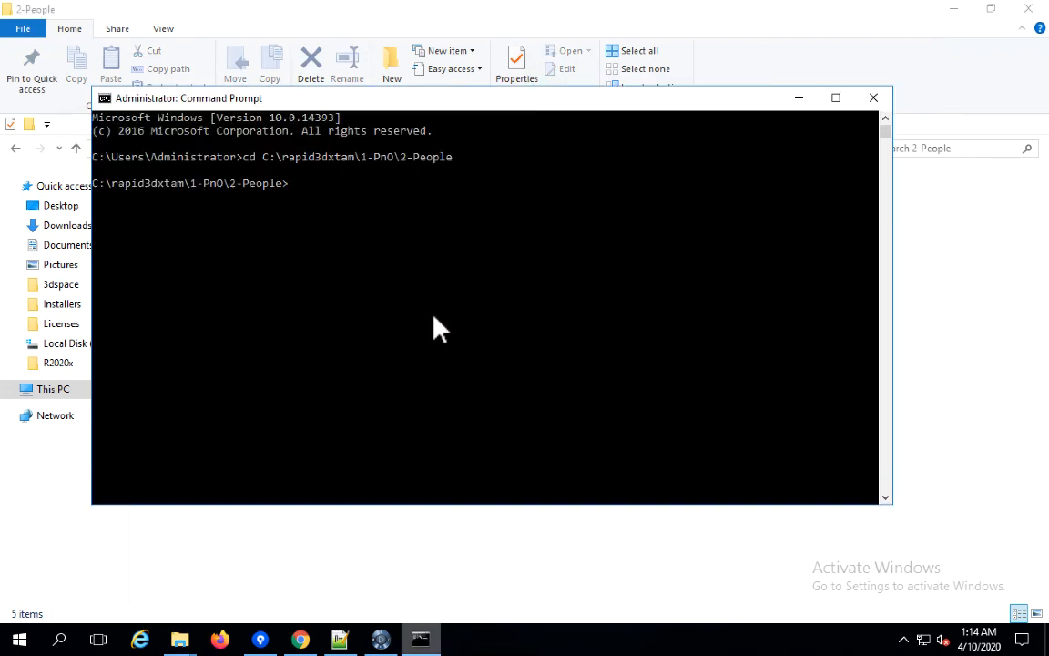
# - Start TAM_People_Setup_3DPassport and copy the tam.3dx.com domain from the dashboard's address bar
pyautogui.hotkey('ctrl', 'v')
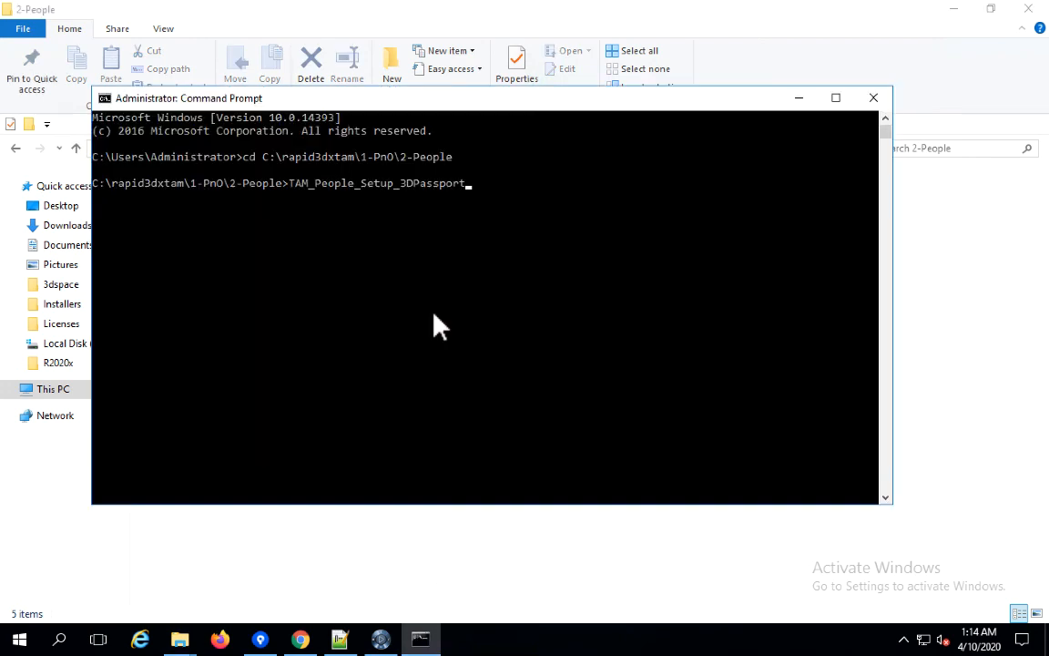
pyautogui.press('Return')
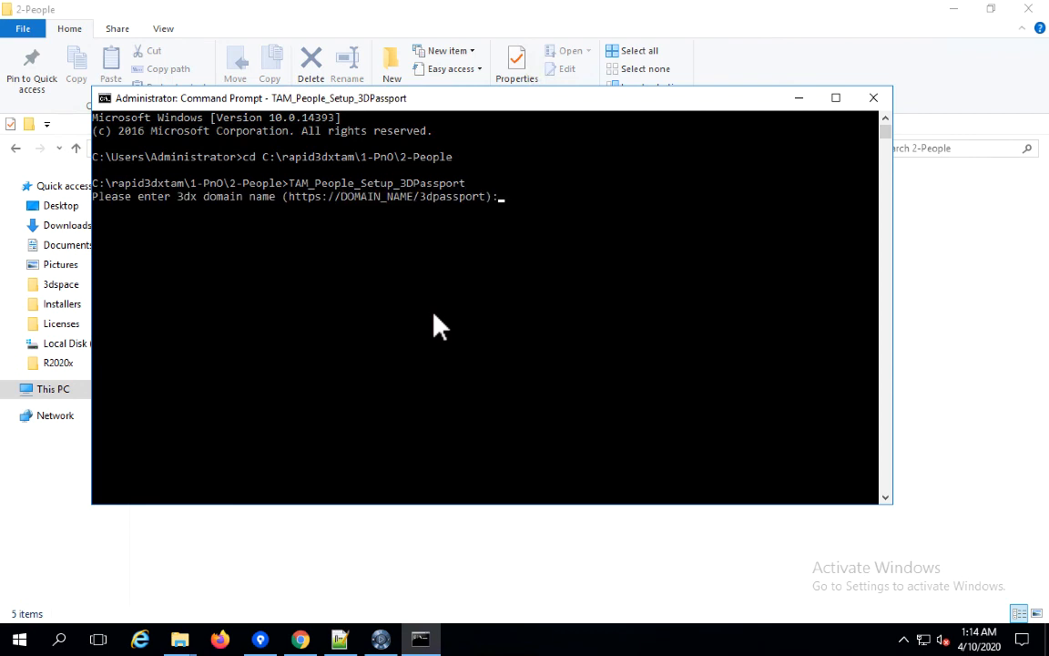
pyautogui.click(300, 640)
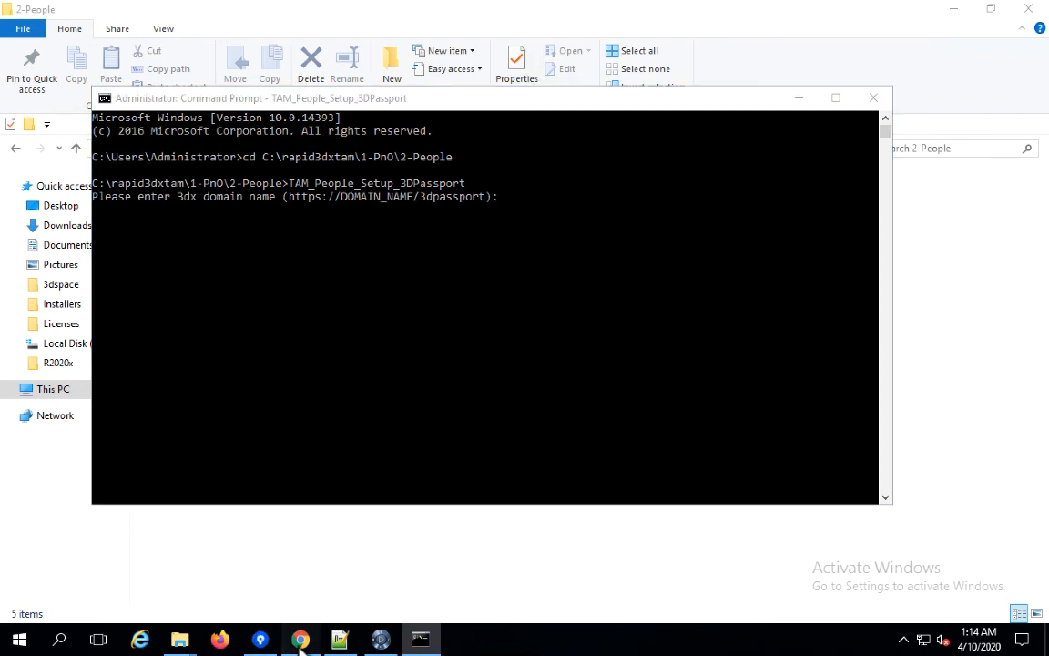
pyautogui.click(259, 42)
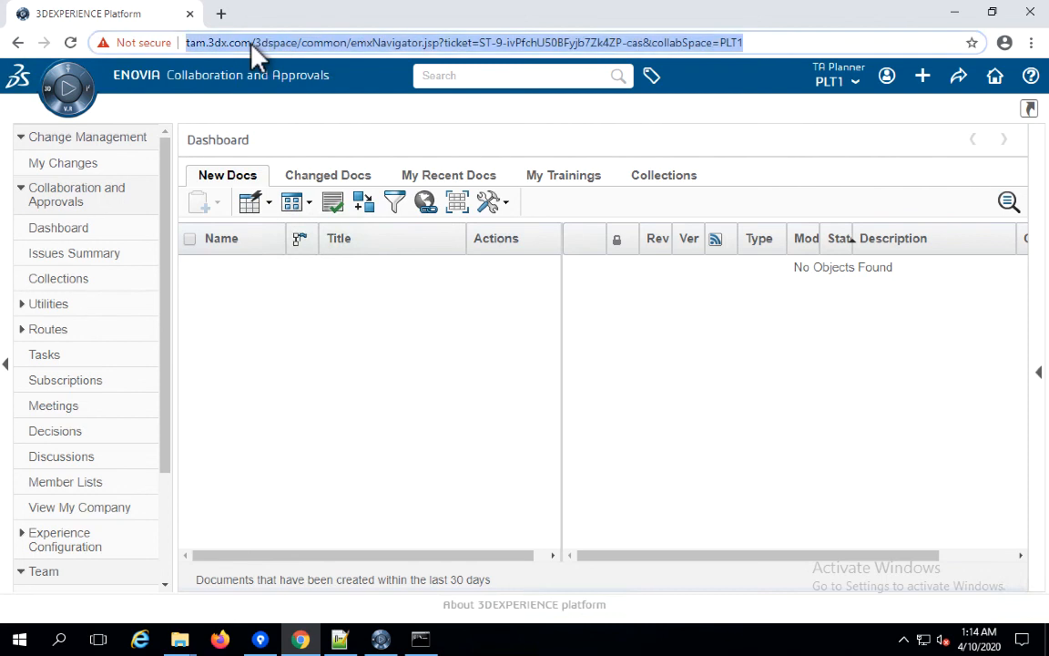
pyautogui.click(257, 42)
pyautogui.moveTo(288, 42); pyautogui.dragTo(229, 44)
pyautogui.hotkey('ctrl', 'c')
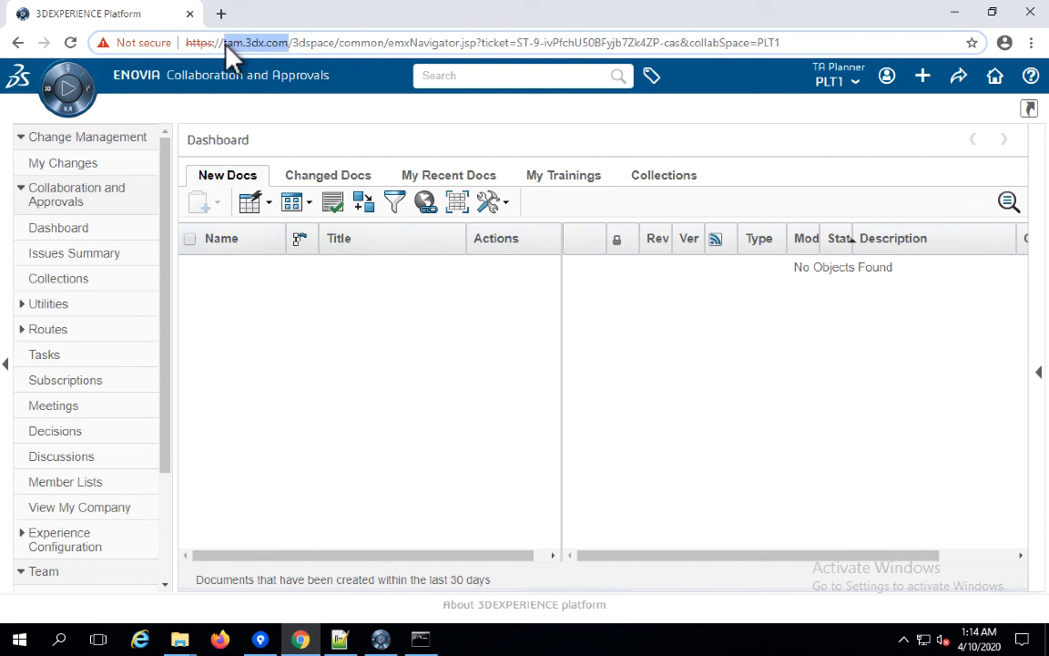
pyautogui.click(320, 341)
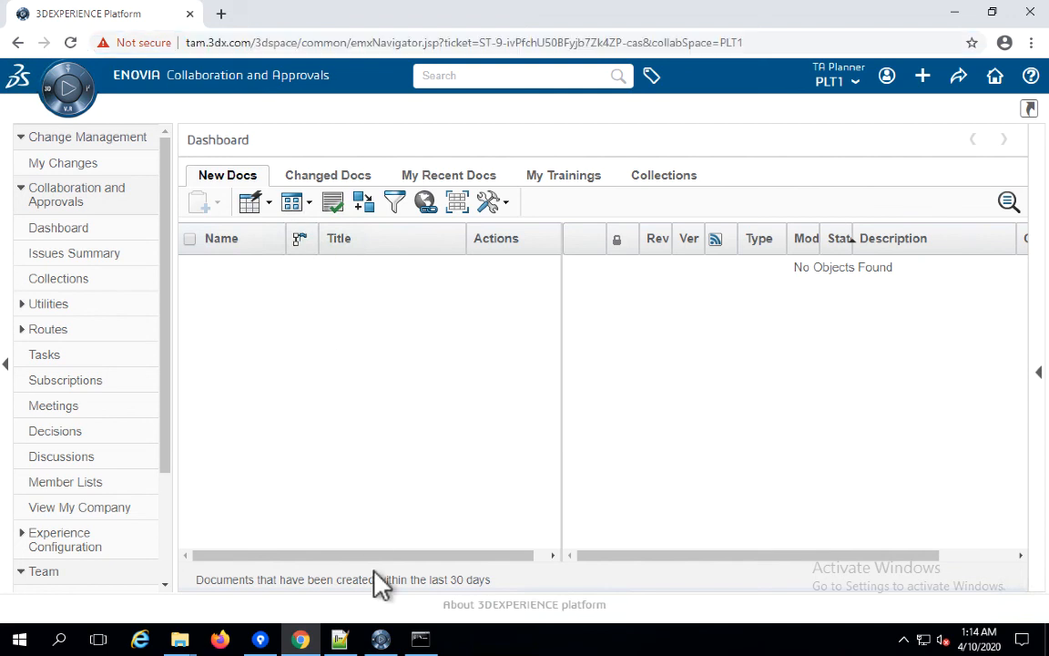
# - Enter tam.3dx.com as the domain and accept the default install path
pyautogui.click(426, 638)
pyautogui.hotkey('ctrl', 'v')
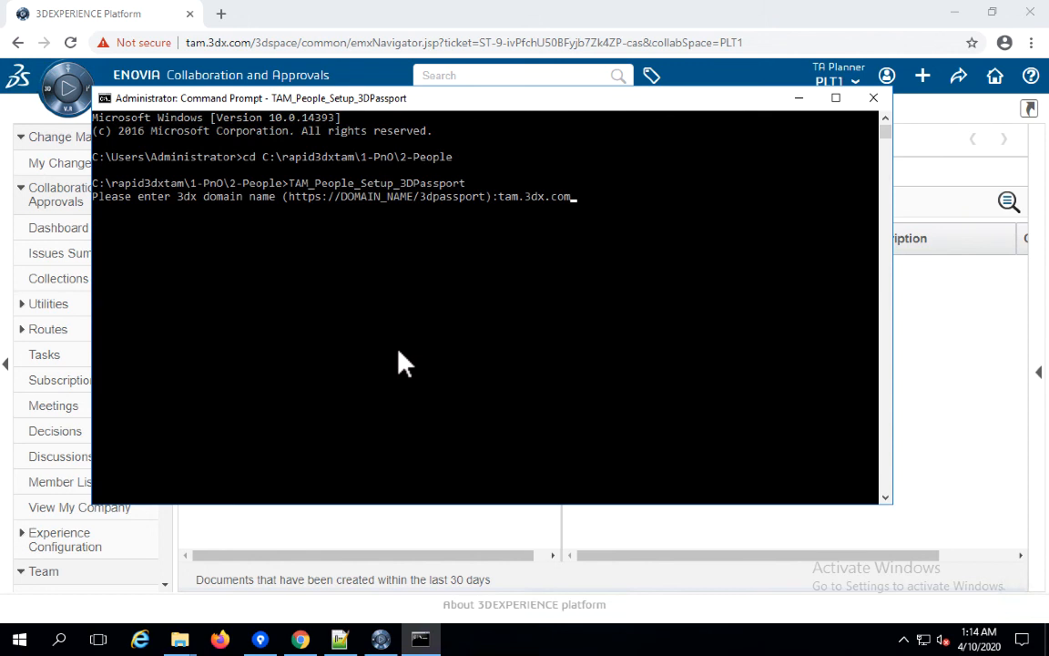
pyautogui.press('Return')
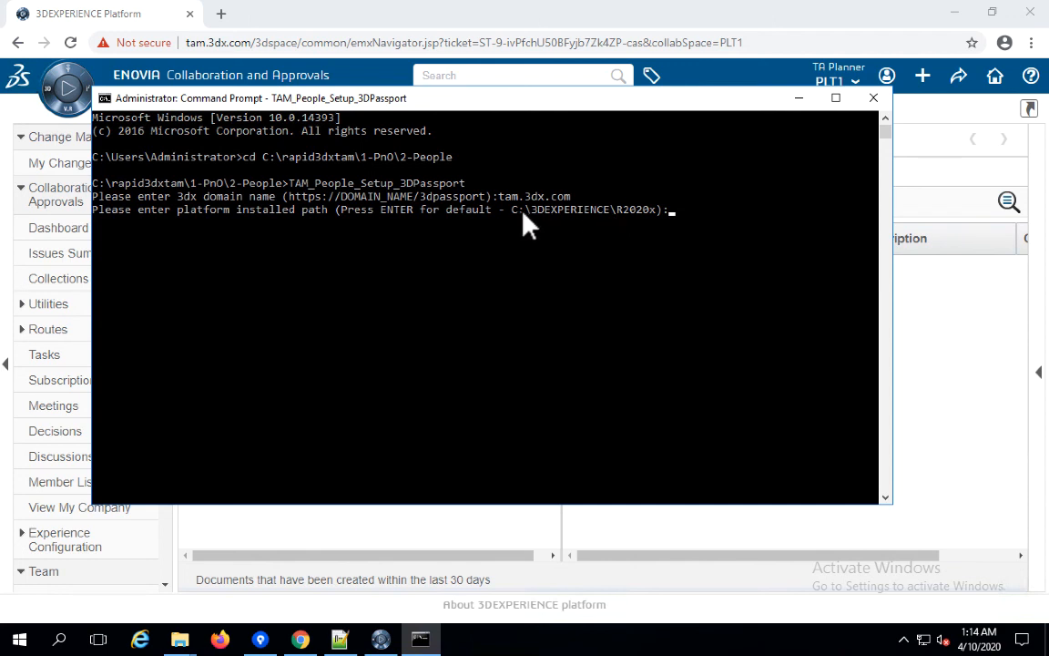
pyautogui.press('Return')
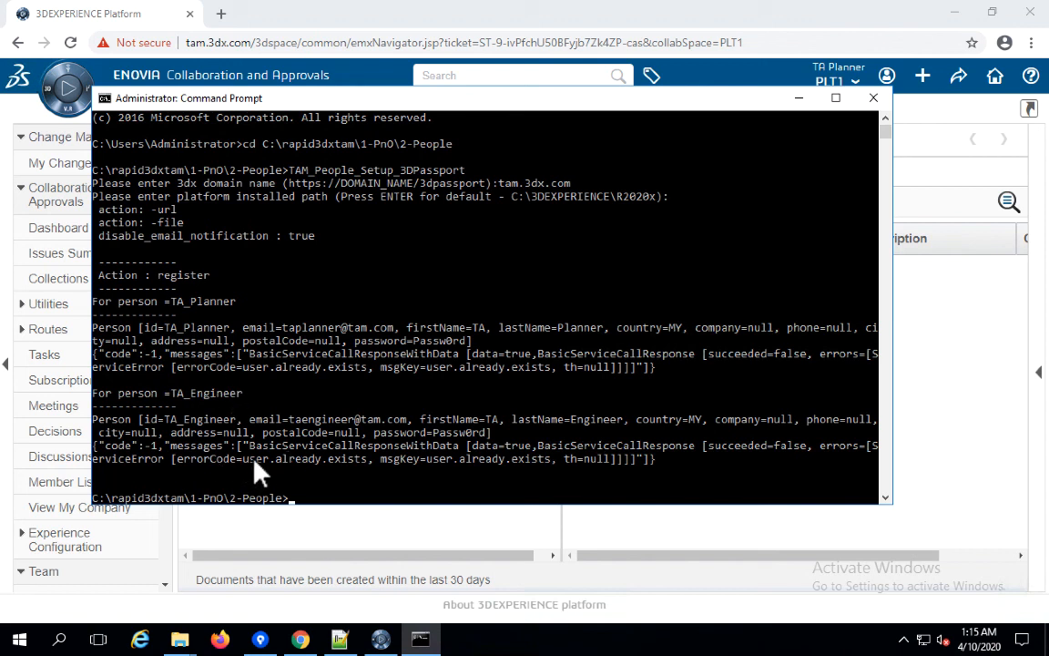
# - After checking the user.already.exists error, recall the TAM_People_Setup_3DPassport command with tam.3dx.com appended
pyautogui.moveTo(254, 460); pyautogui.dragTo(351, 459)
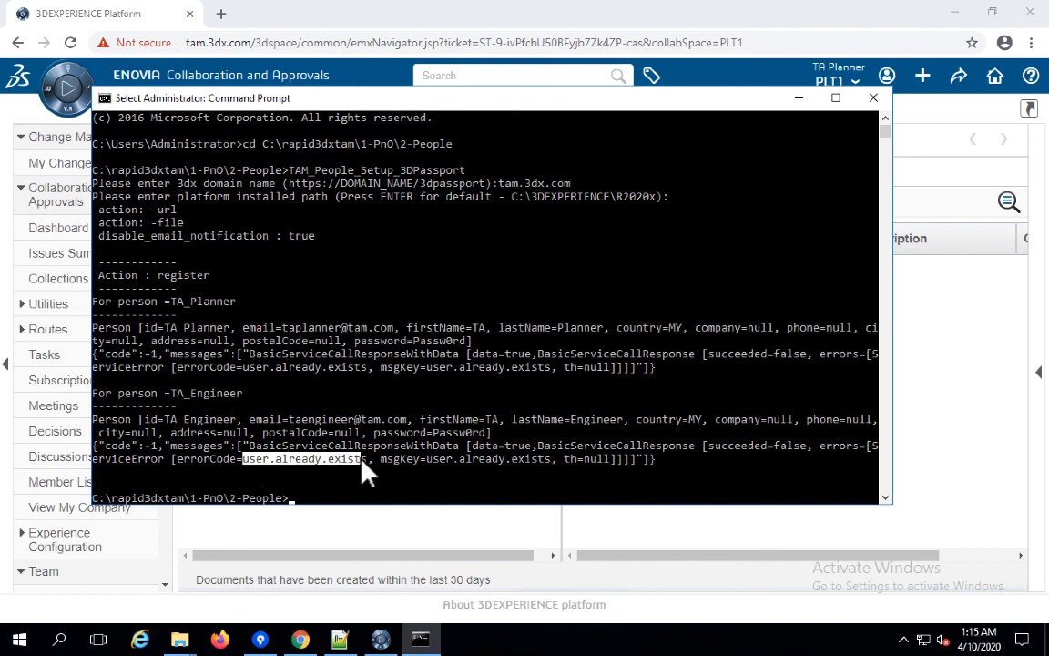
pyautogui.click(358, 445)
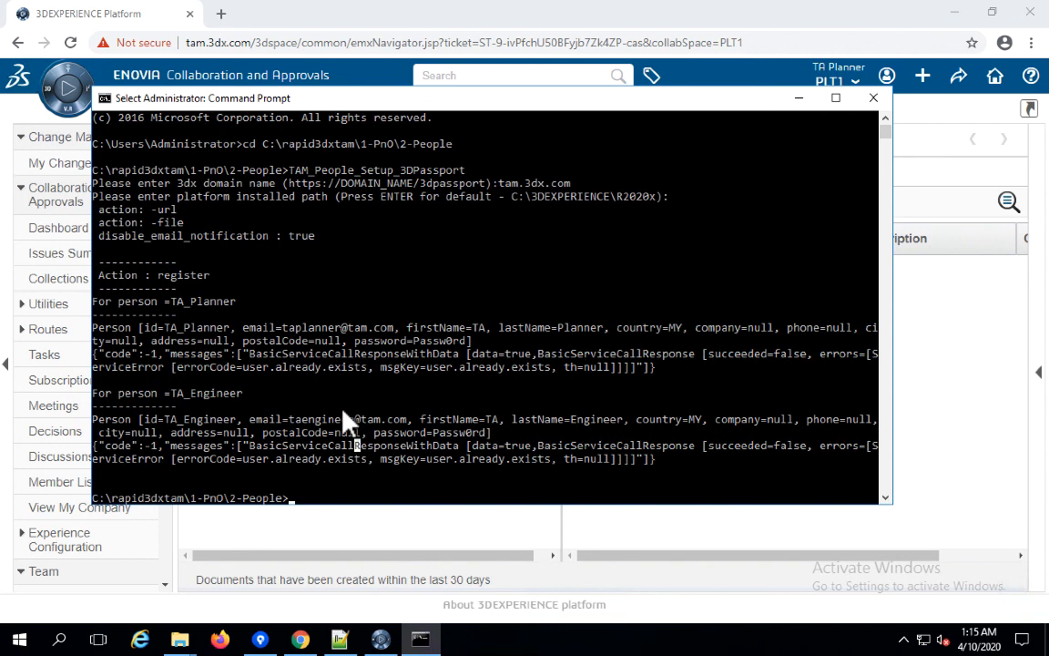
pyautogui.press('Escape')
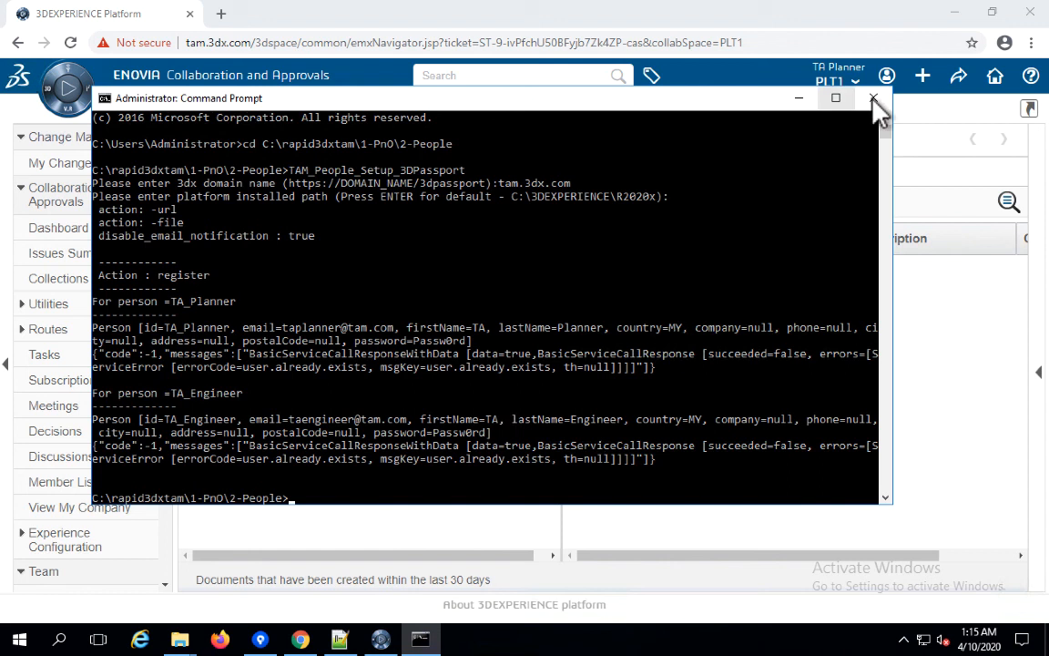
pyautogui.press('Up')
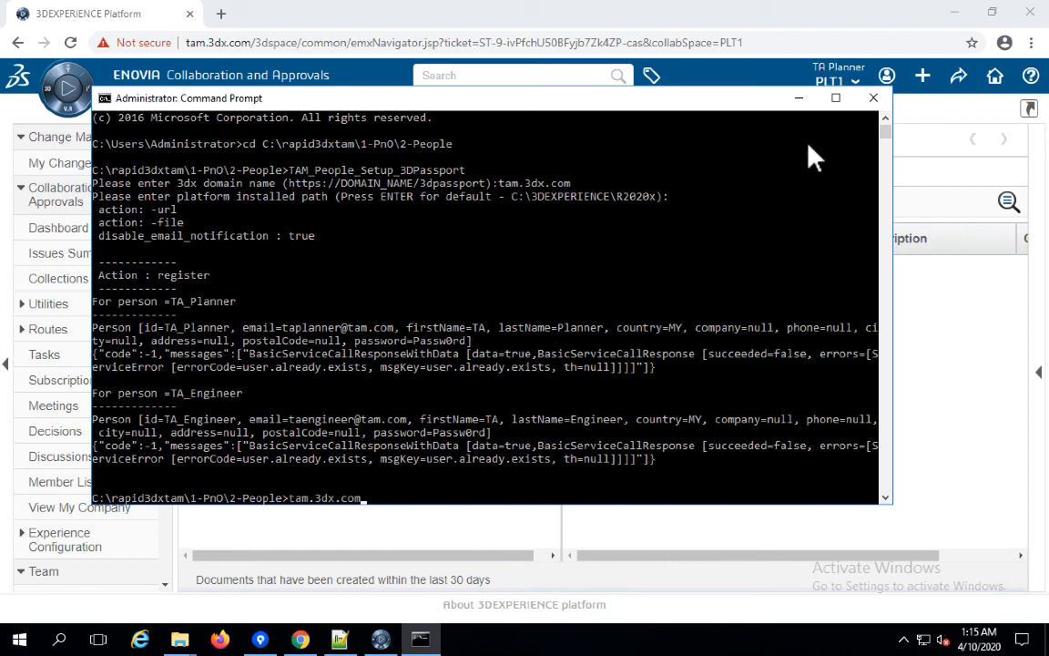
pyautogui.press('Up')
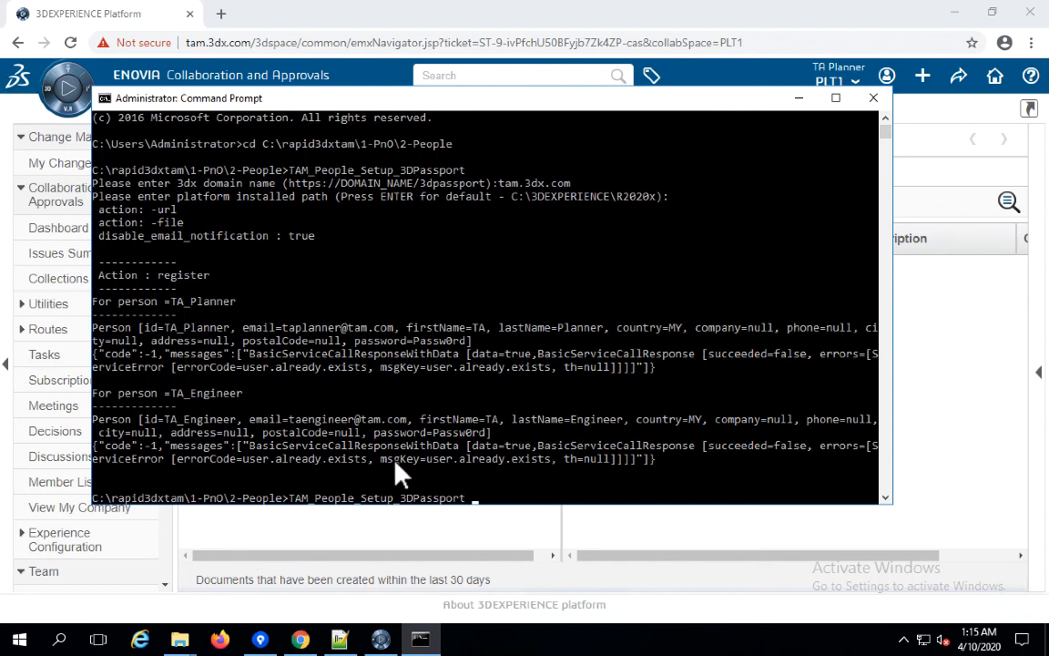
pyautogui.write('tam.3dx.com')
# - Add the C:\3DEXPERIENCE\R2020x install path, rerun the script, and minimise the console
pyautogui.moveTo(513, 199); pyautogui.dragTo(645, 200)
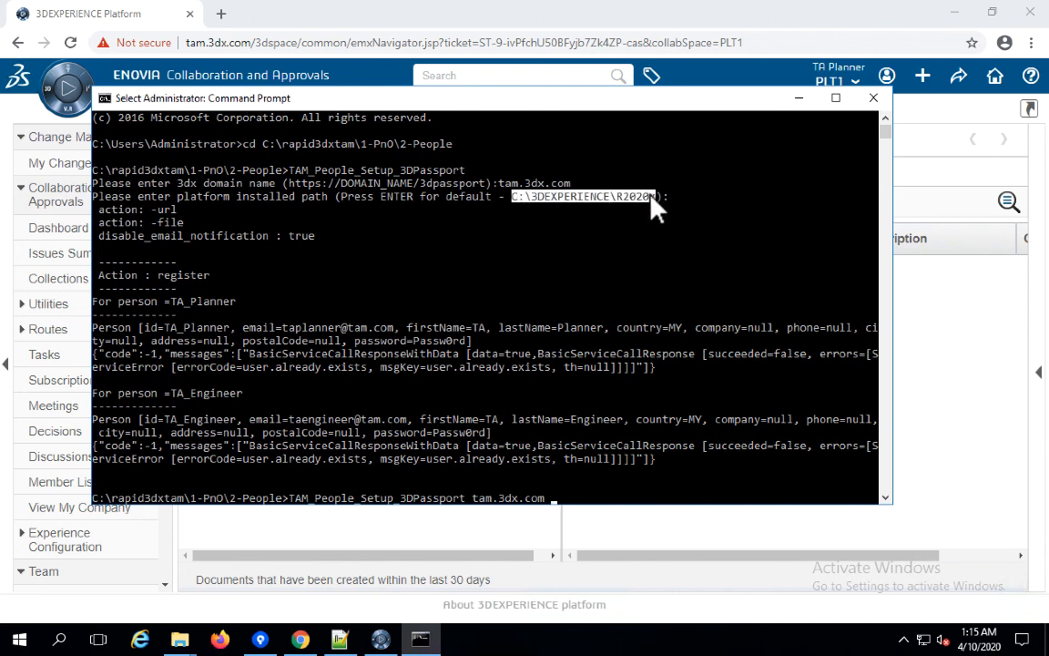
pyautogui.rightClick(656, 207)
pyautogui.rightClick(546, 258)
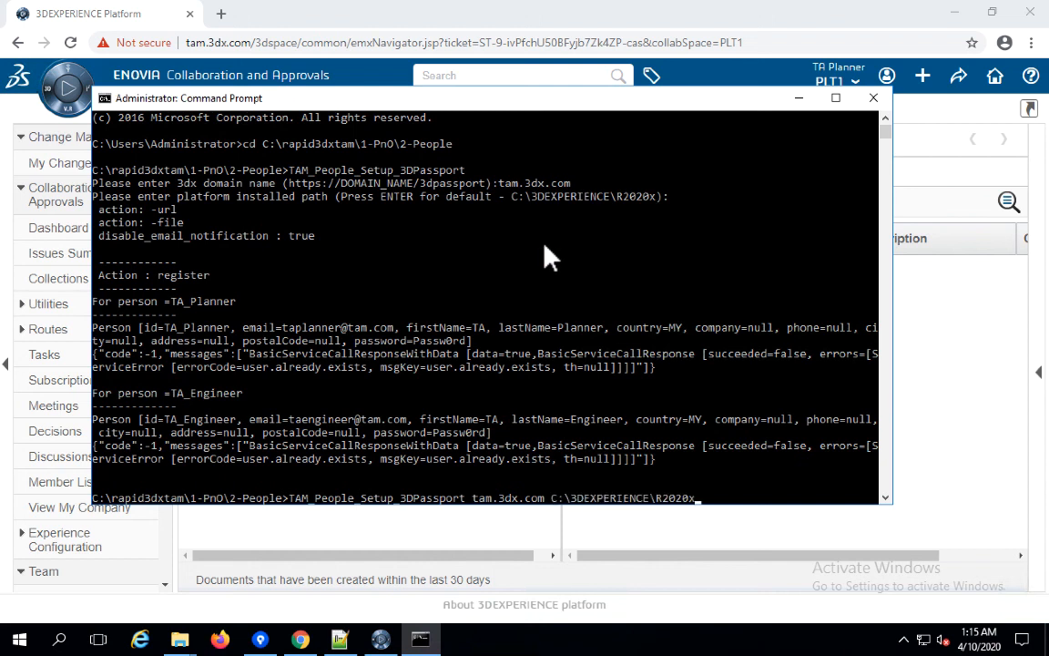
pyautogui.press('Return')
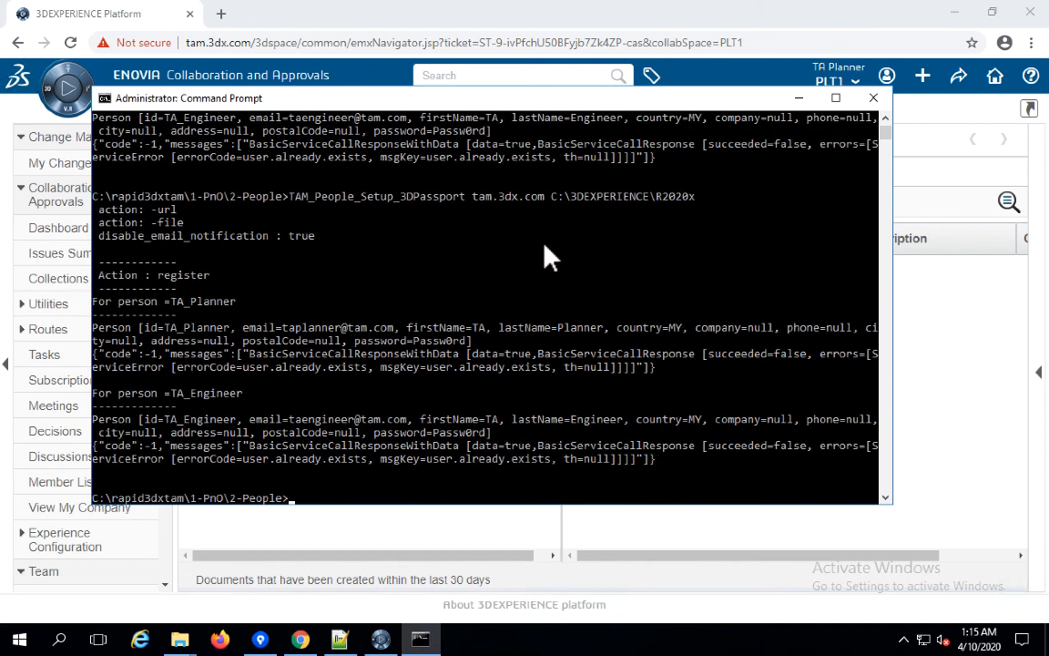
pyautogui.click(799, 98)
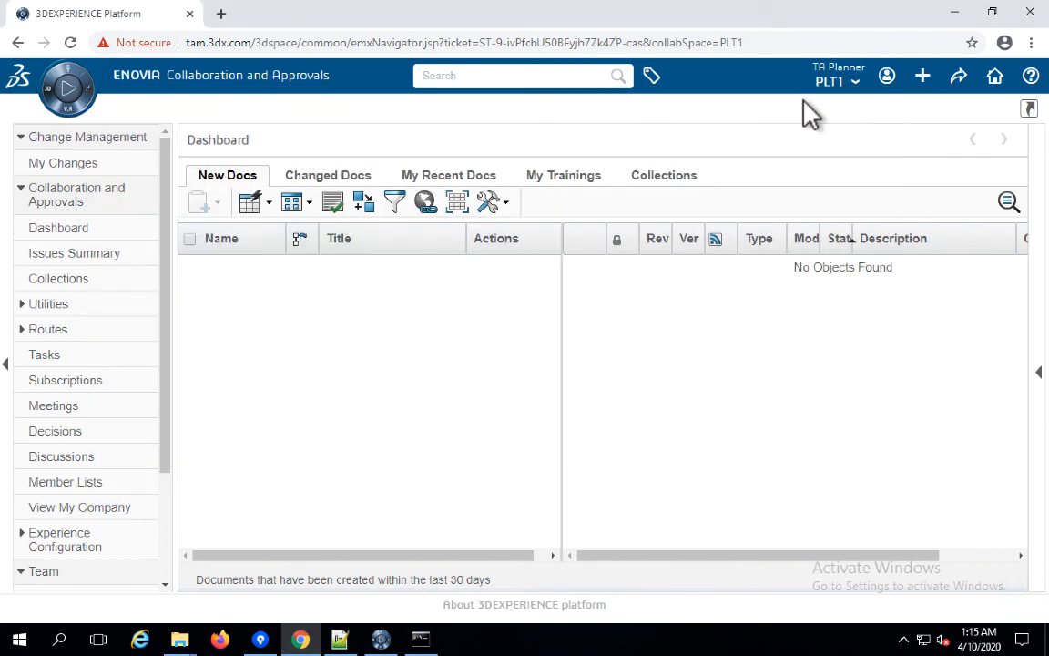
# - Sign out TA_Planner and log in as TA_Engineer with its password, dismissing the welcome tour
pyautogui.click(891, 84)
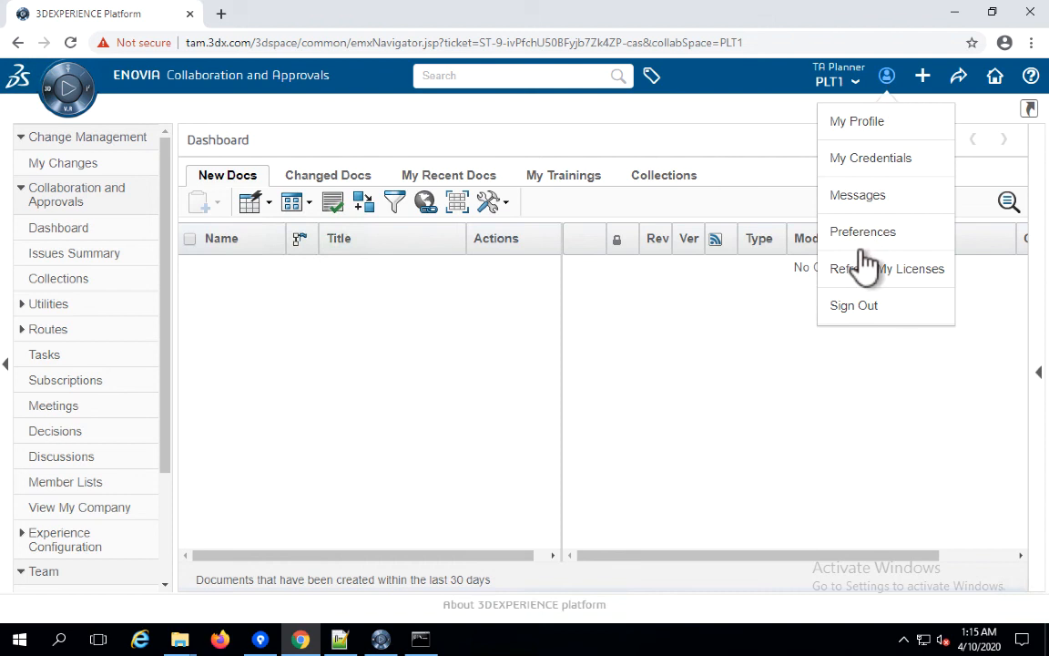
pyautogui.click(854, 306)
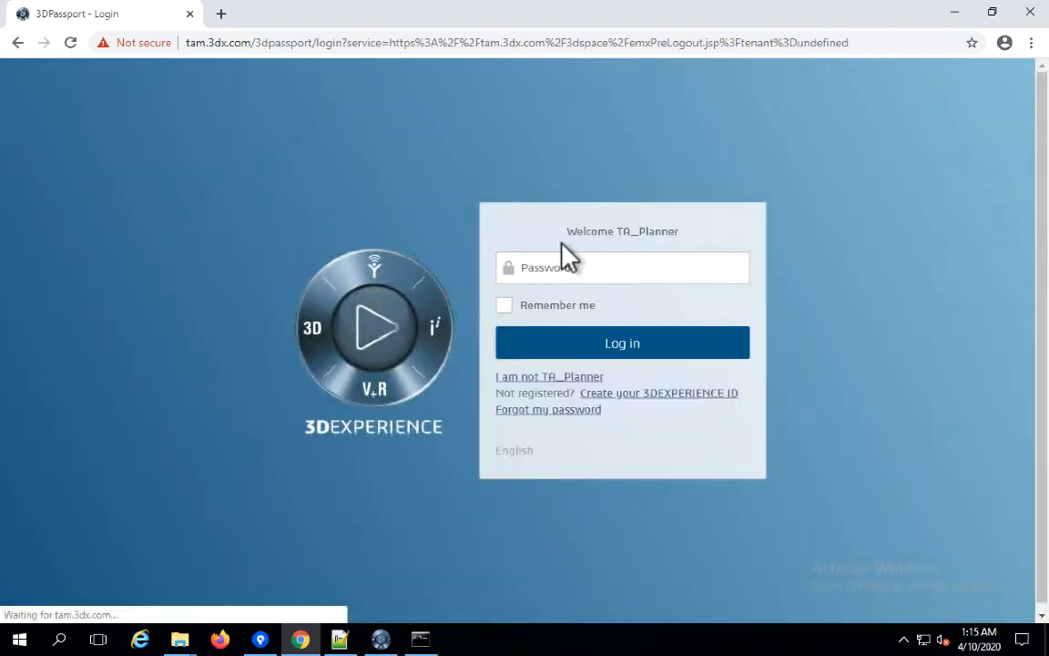
pyautogui.click(549, 377)
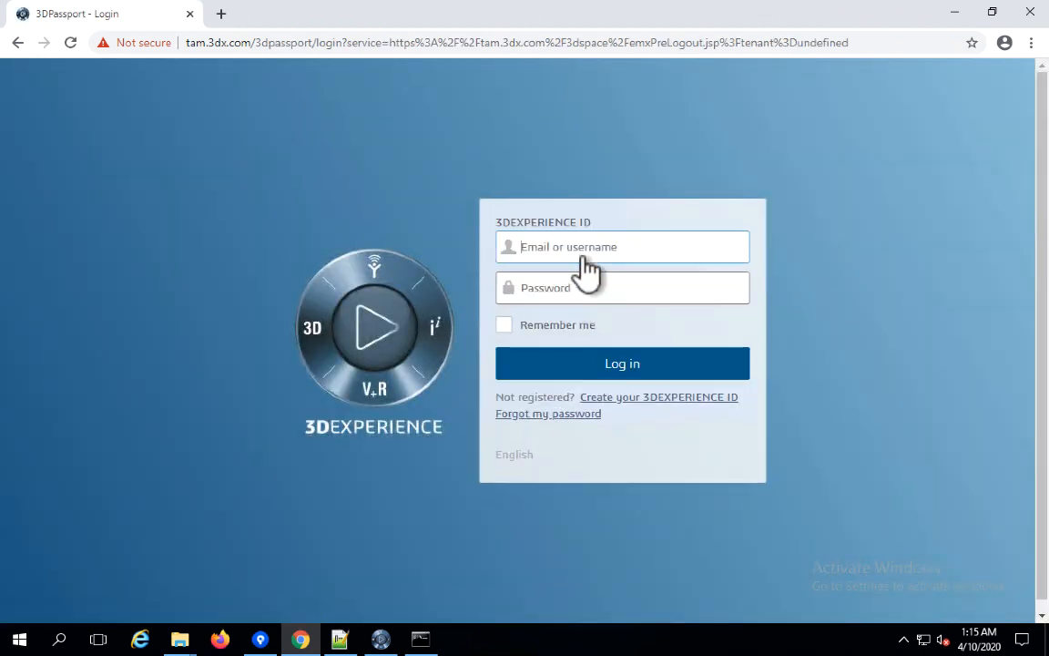
pyautogui.write('TA_')
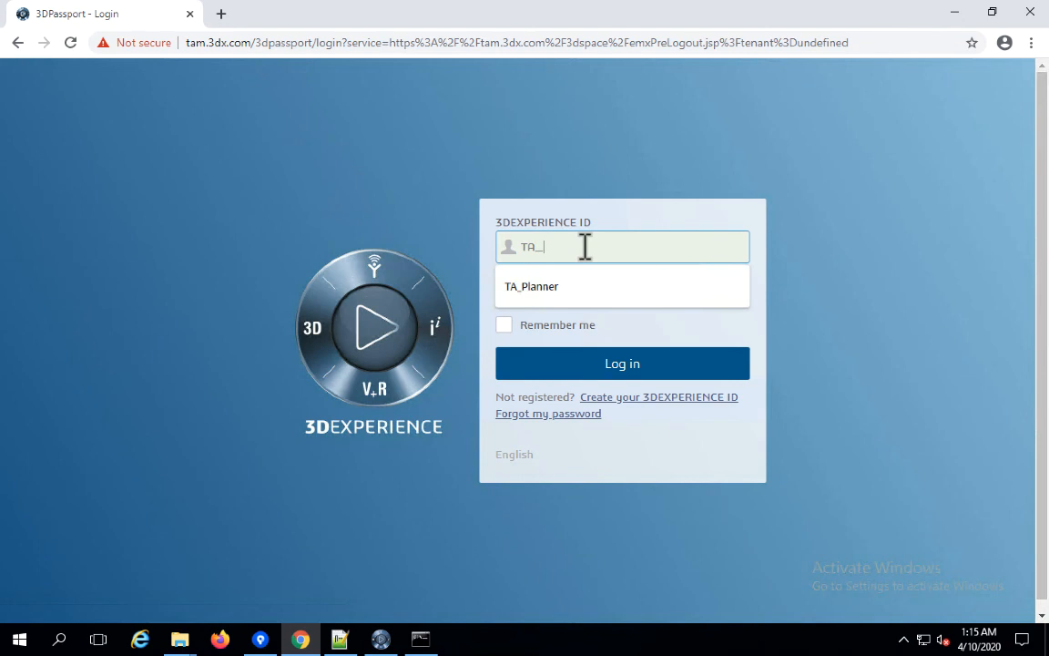
pyautogui.write('Engineer')
pyautogui.press('Tab')
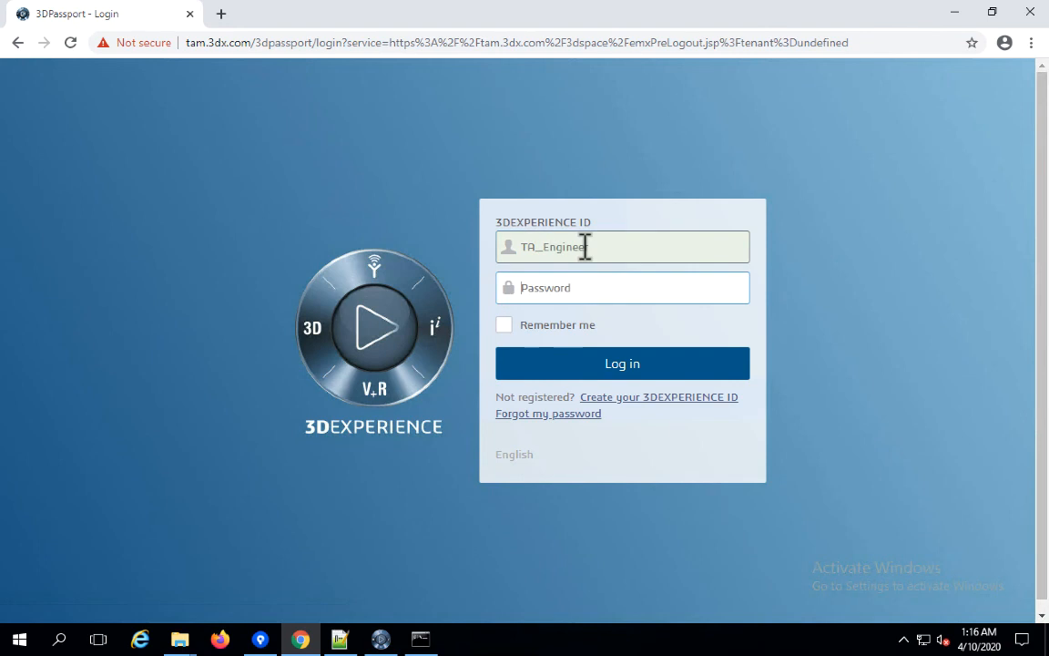
pyautogui.write('********')
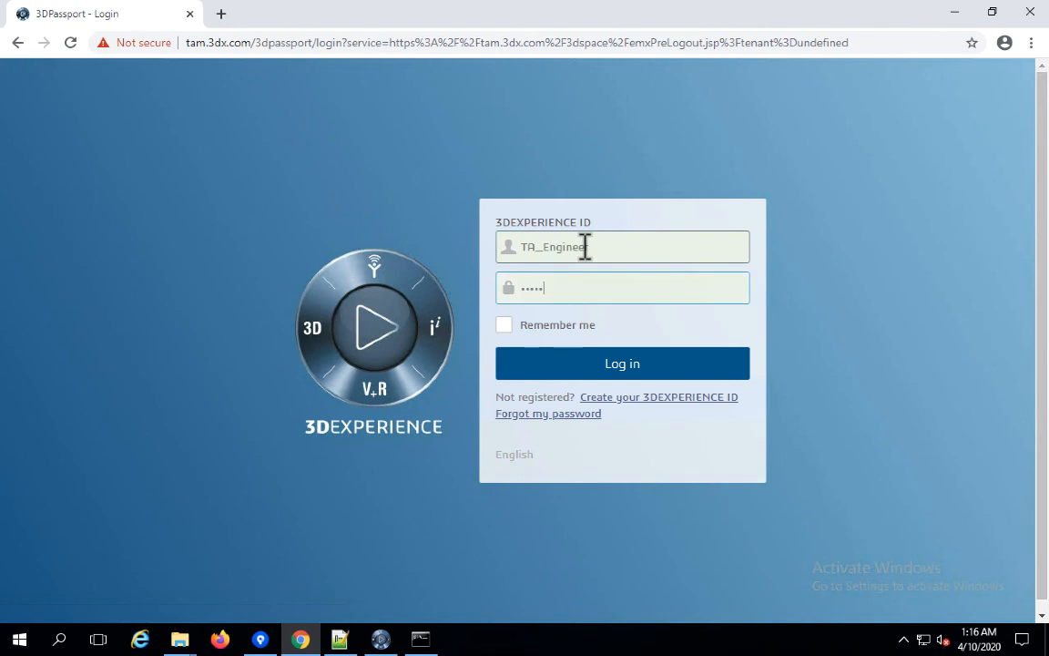
pyautogui.press('Return')
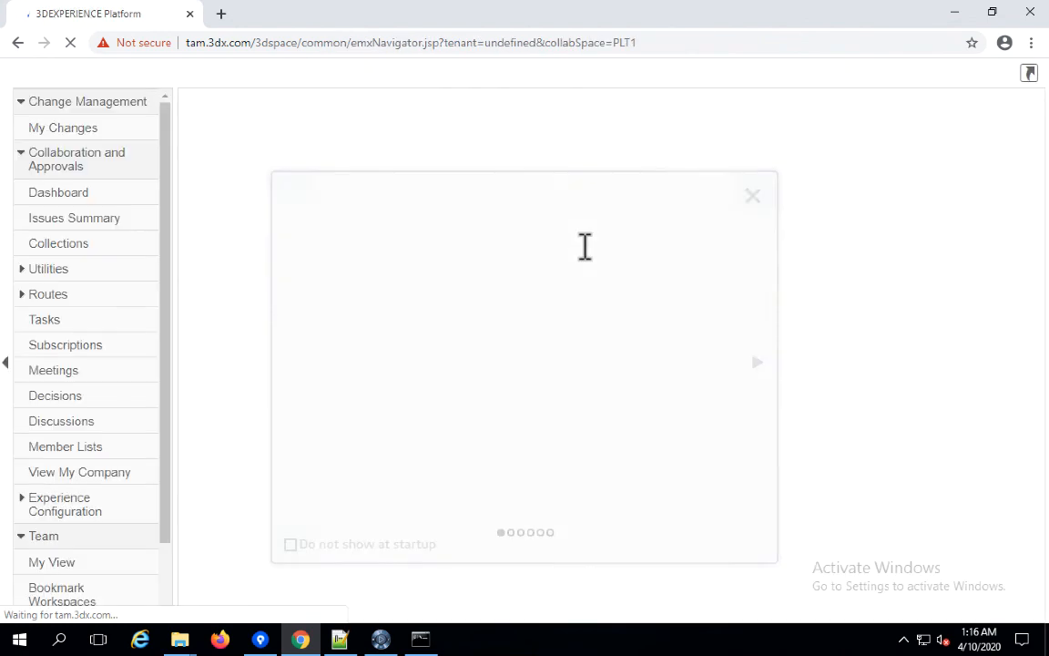
pyautogui.click(753, 199)
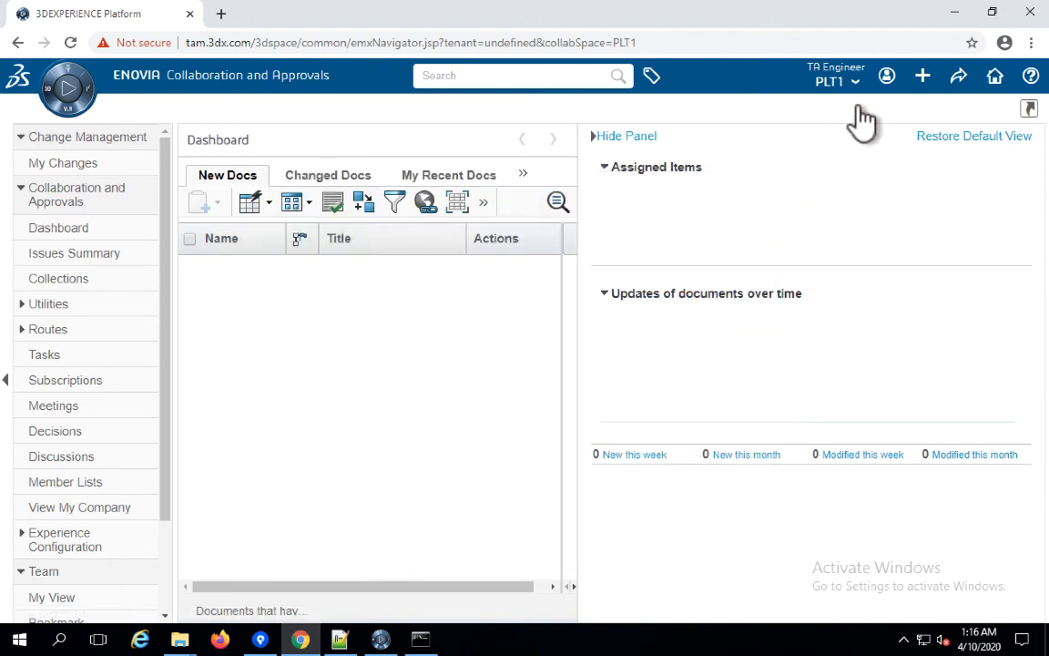
# - Confirm the TAM Subsidiary1, PLT1, Author credentials in My Credentials
pyautogui.click(888, 77)
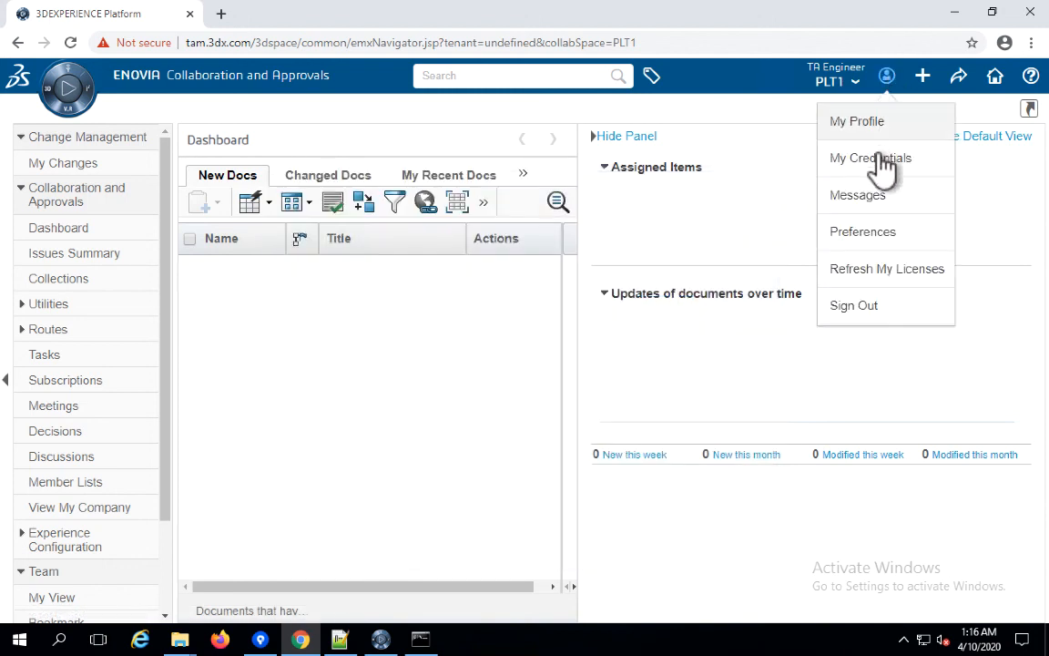
pyautogui.click(883, 159)
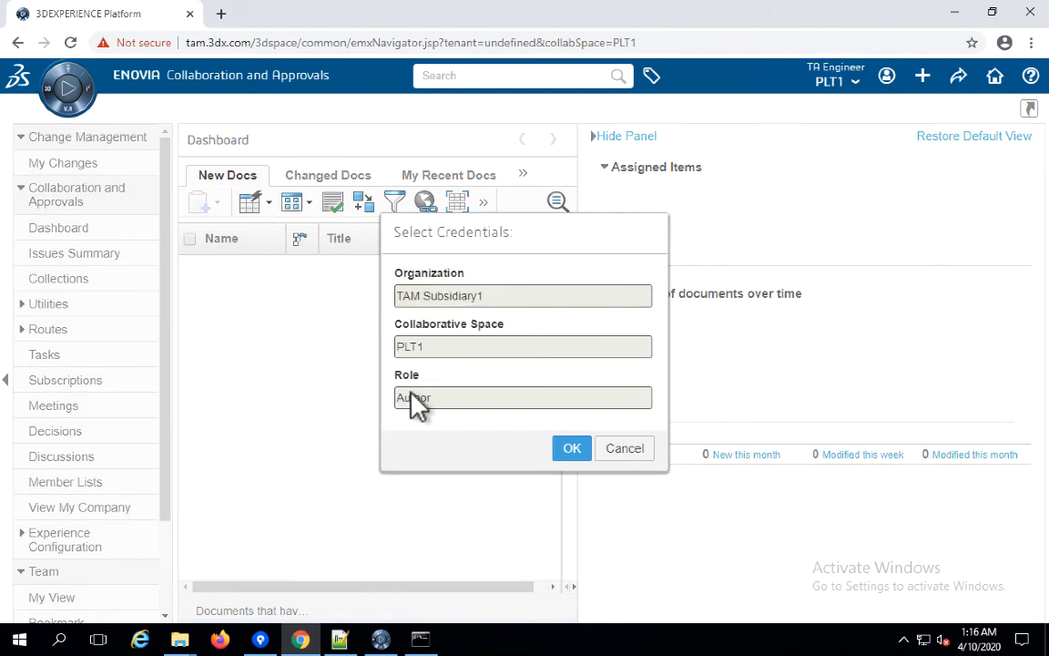
pyautogui.click(567, 452)
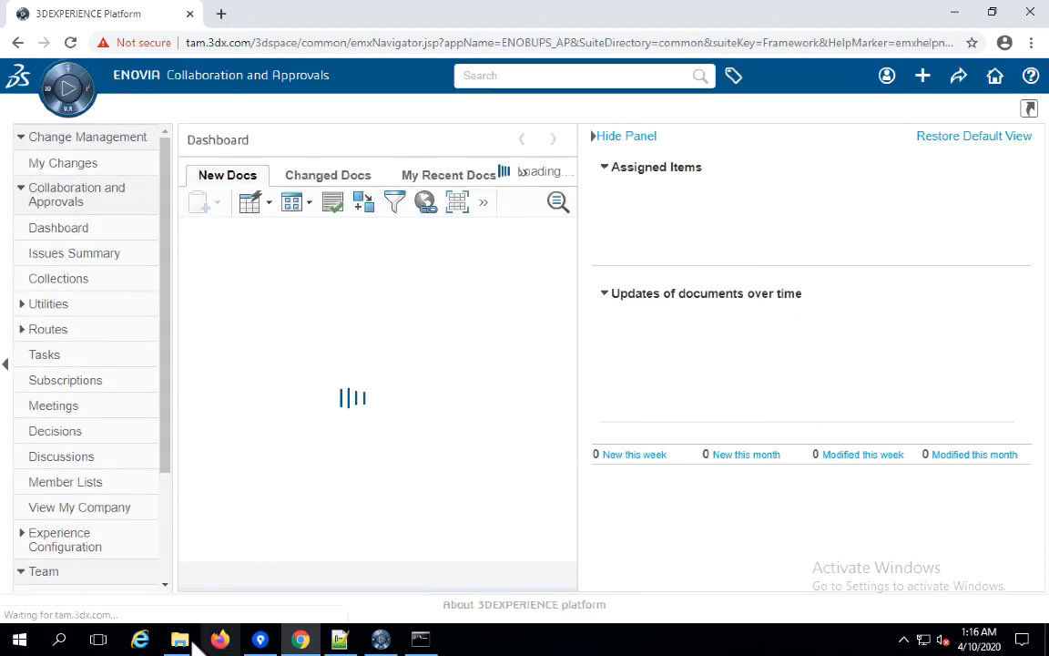
# - Bring the Explorer window forward and browse rapid3dxtam > 1-PnO > 1-Organization
pyautogui.moveTo(182, 640)
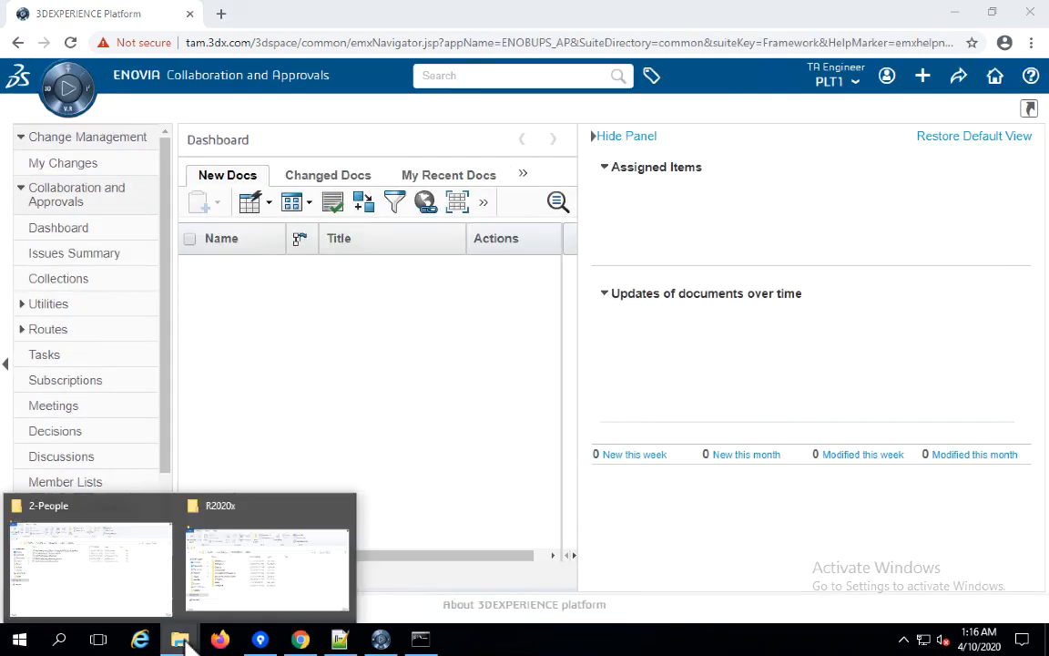
pyautogui.click(128, 604)
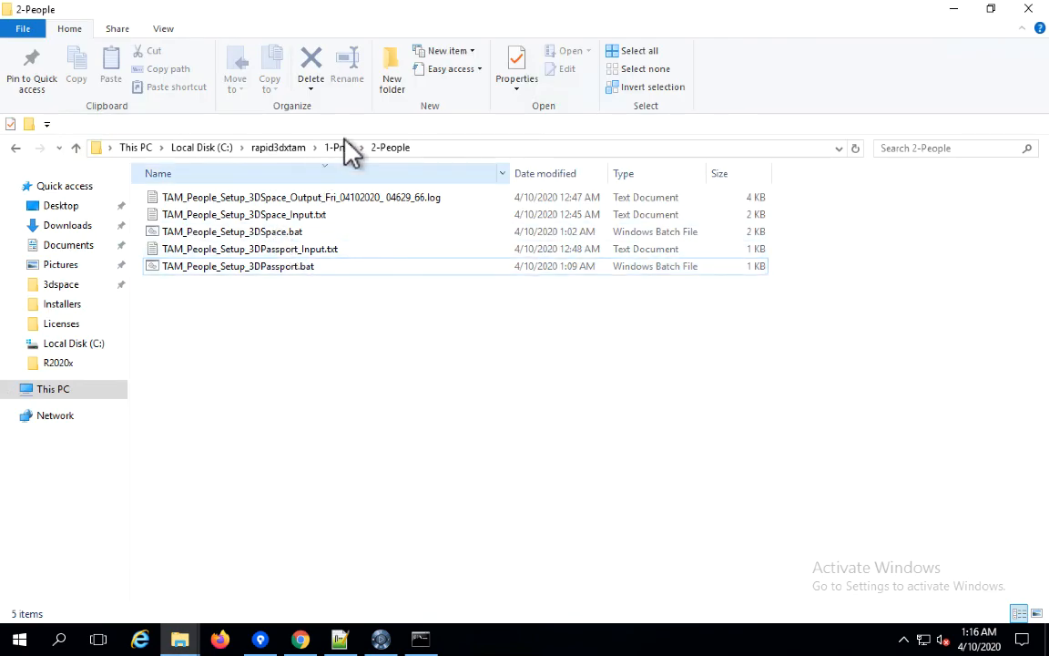
pyautogui.click(293, 149)
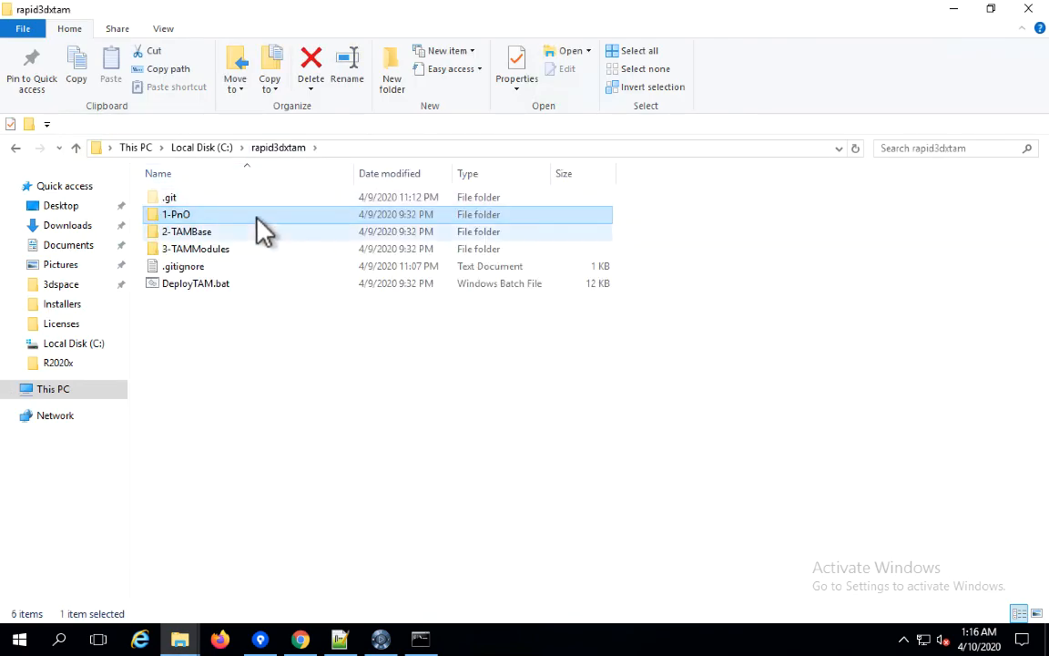
pyautogui.doubleClick(260, 226)
pyautogui.doubleClick(253, 198)
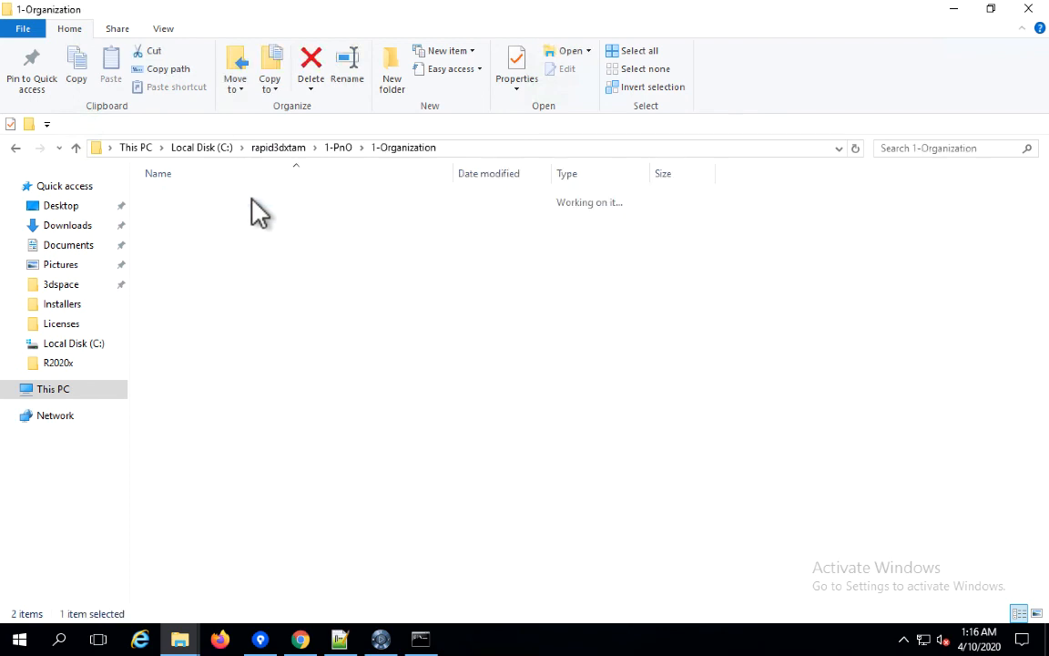
# - Go back to 2-People and select TAM_People_Setup_3DSpace_Input.txt and TAM_People_Setup_3DPassport_Input.txt
pyautogui.click(336, 147)
pyautogui.doubleClick(259, 219)
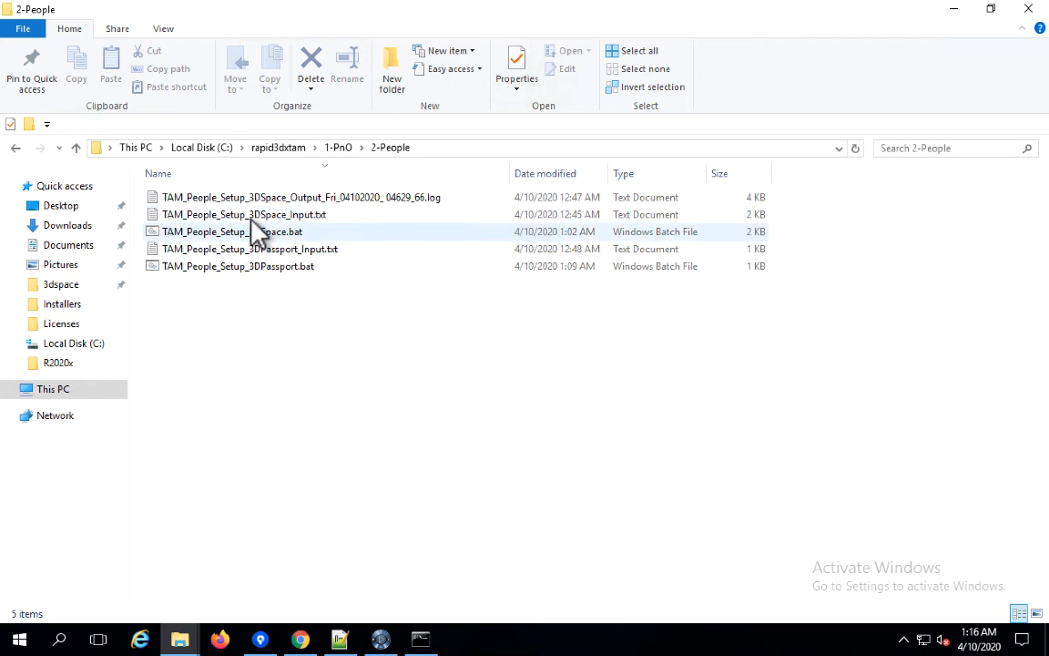
pyautogui.click(256, 219)
pyautogui.click(259, 249)
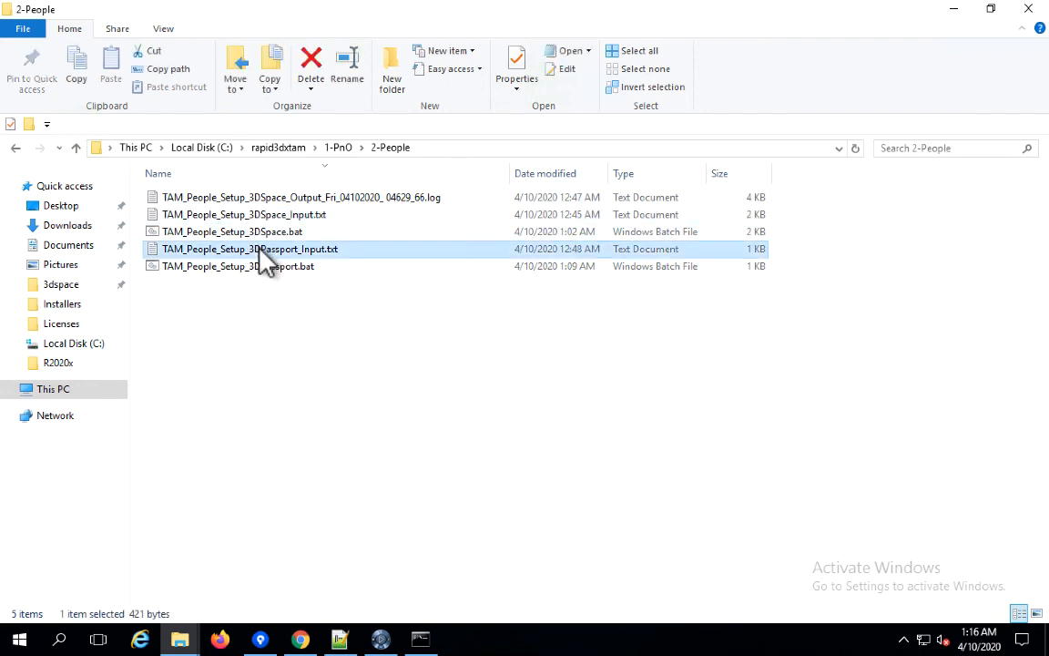